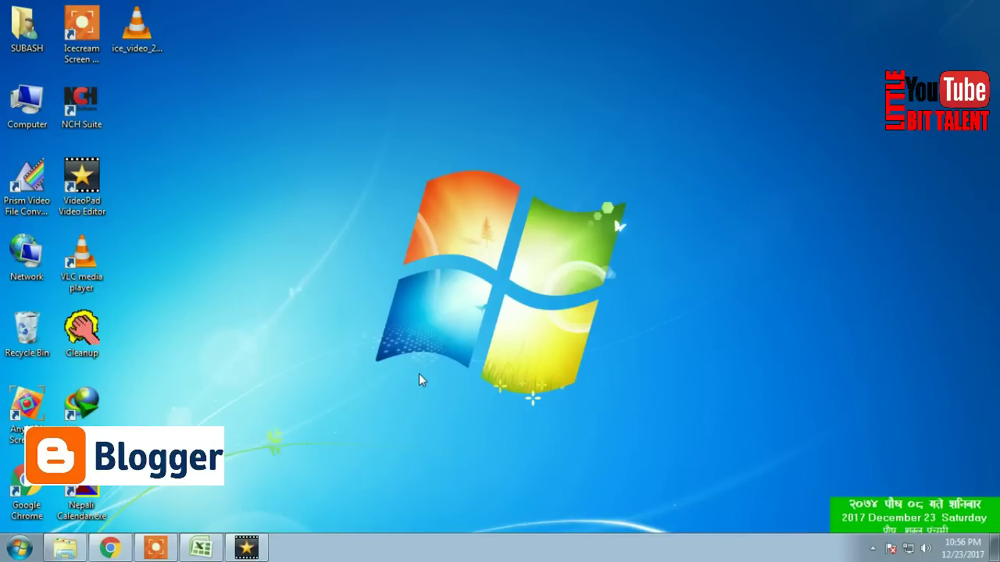
- Start Microsoft Office Word 2007 from the Start menu's All Programs > Microsoft Office folder
left_click(19, 548)
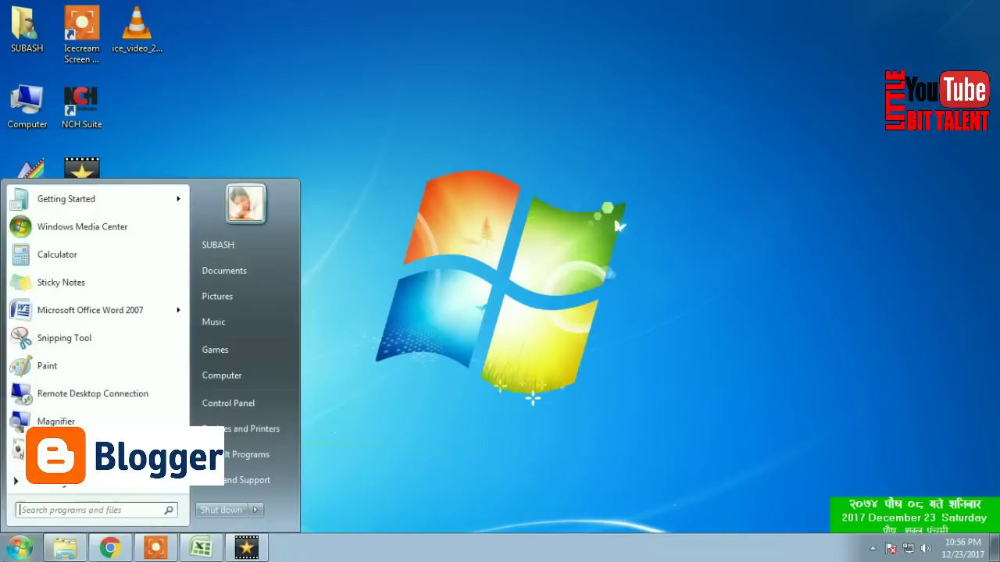
left_click(24, 488)
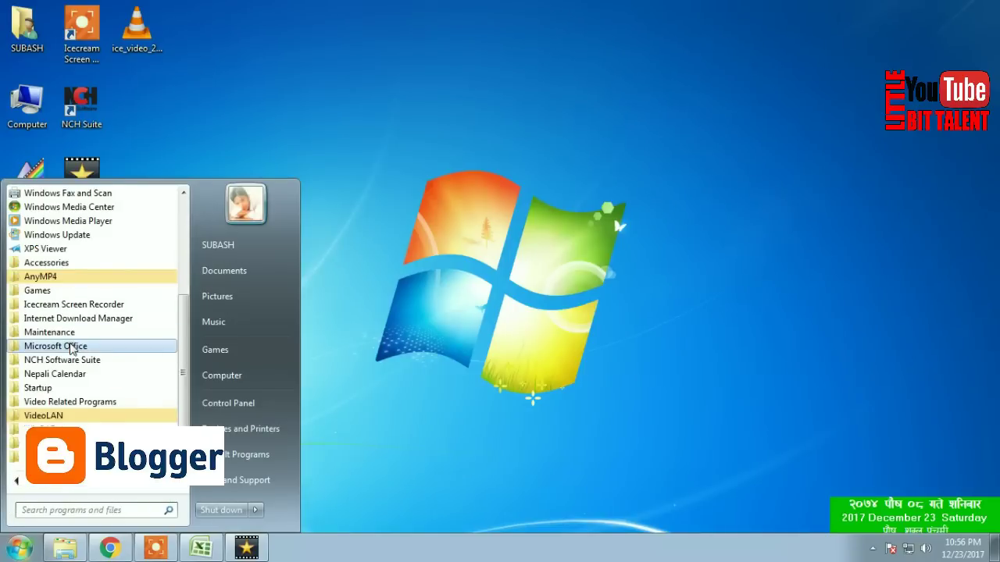
left_click(70, 346)
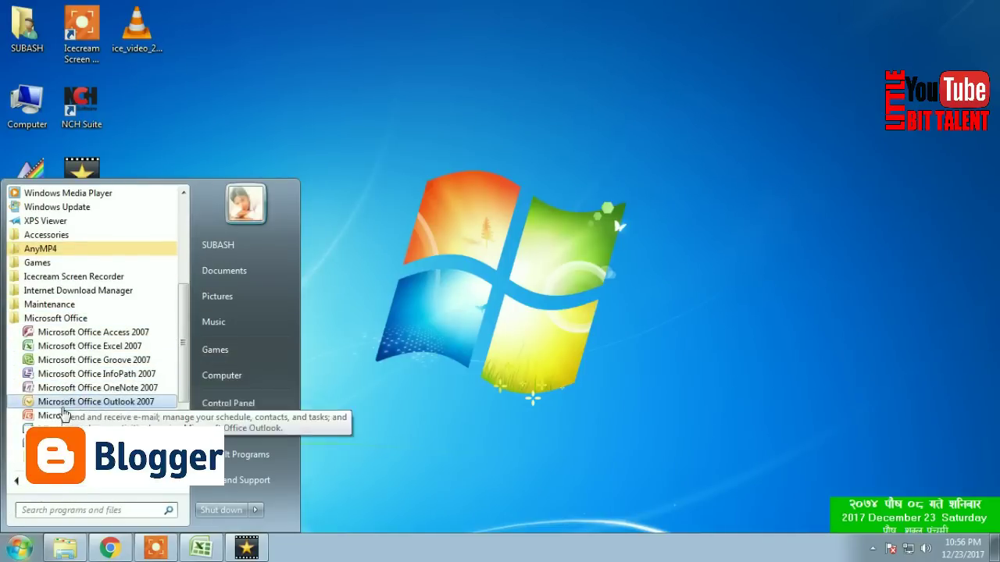
left_click(94, 443)
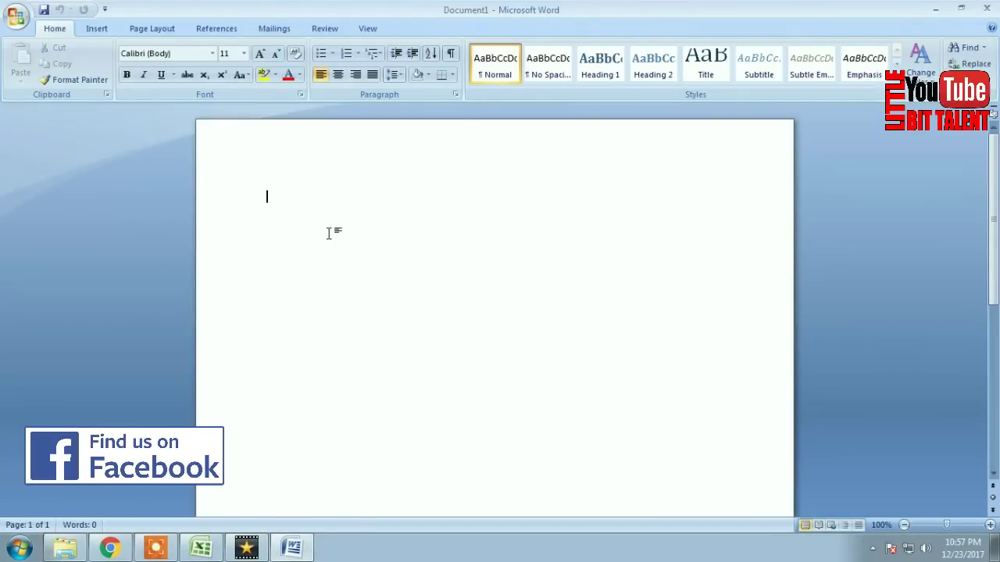
- Set the page to Landscape orientation and A4 paper size (11.69" x 8.27")
scroll(329, 234, "up", 2, "ctrl")
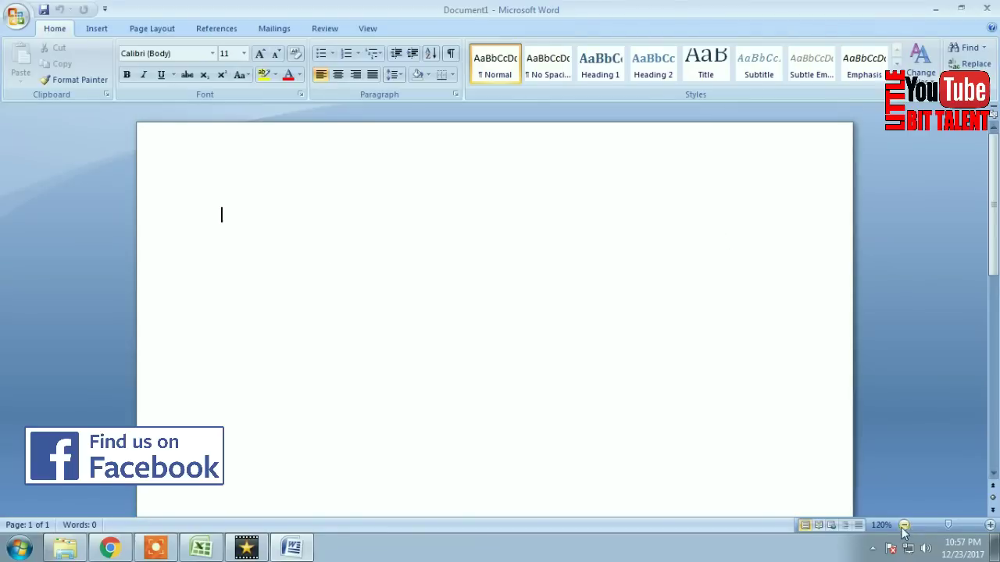
left_click(904, 525)
left_click(903, 525)
left_click(903, 524)
left_click(904, 525)
left_click(903, 524)
left_click(904, 525)
left_click(904, 524)
left_click(903, 524)
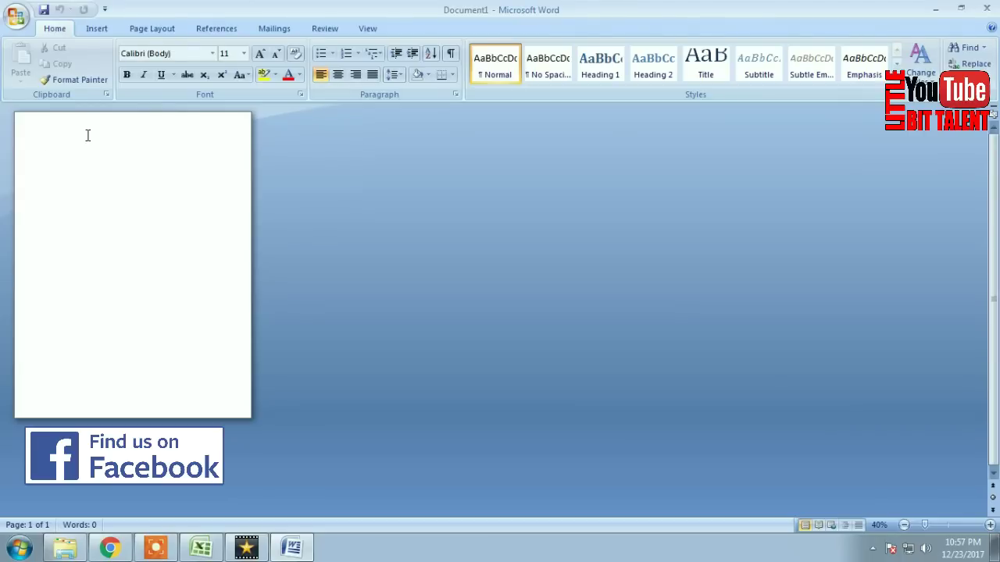
left_click(165, 31)
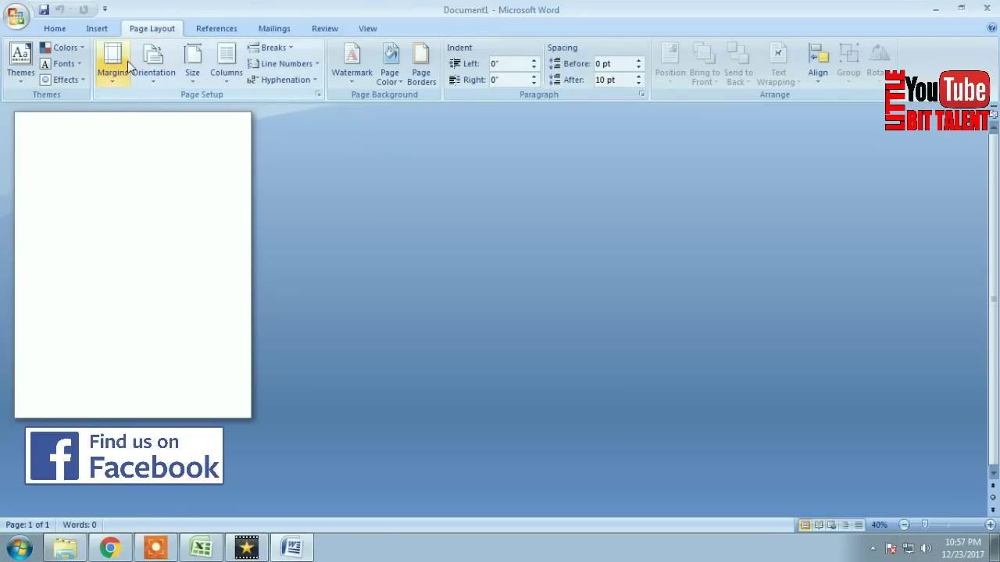
left_click(160, 67)
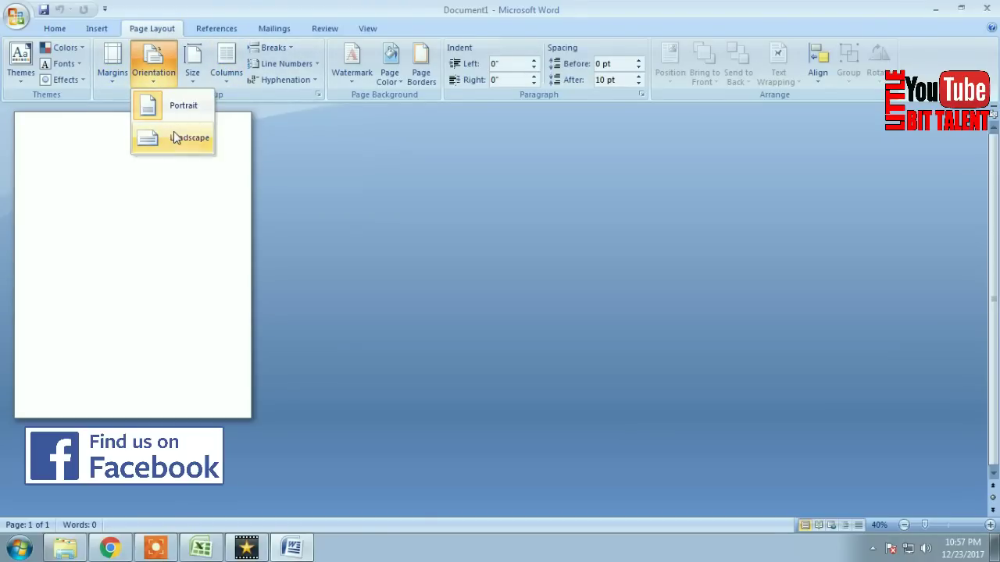
left_click(178, 138)
left_click(156, 72)
left_click(175, 135)
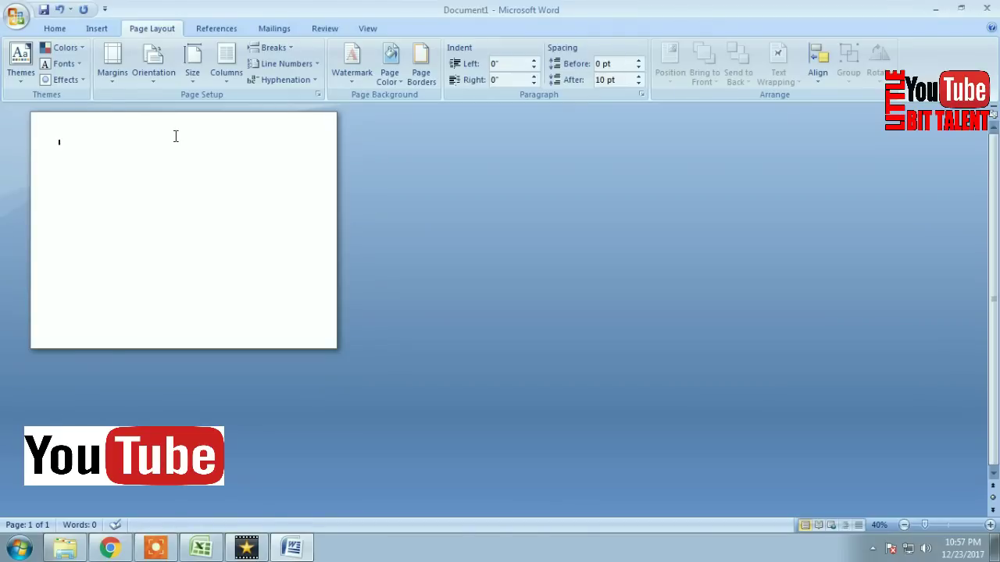
left_click(192, 64)
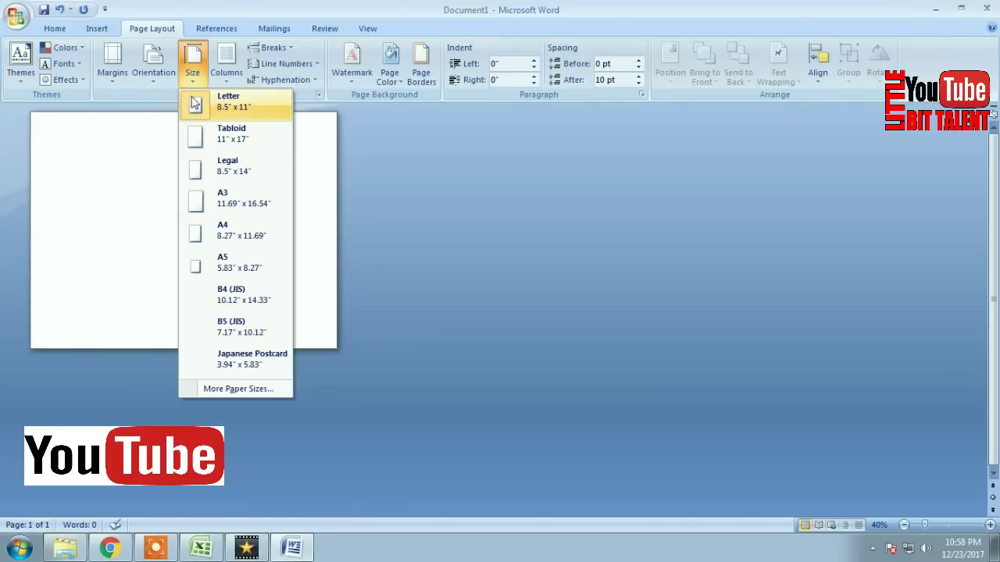
left_click(217, 236)
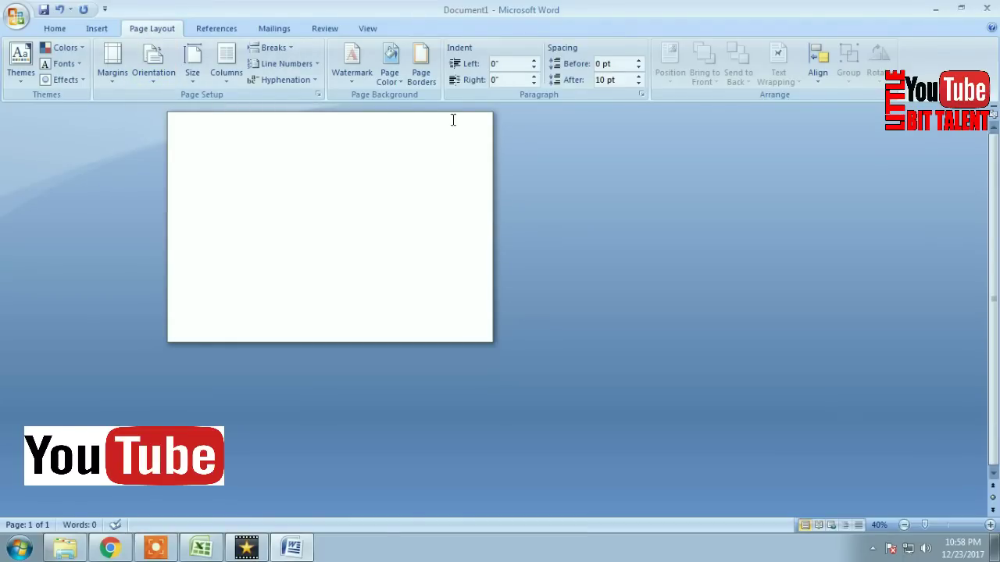
- In Page Borders, choose a Box setting with the heavy double-line style at 3 pt
left_click(430, 86)
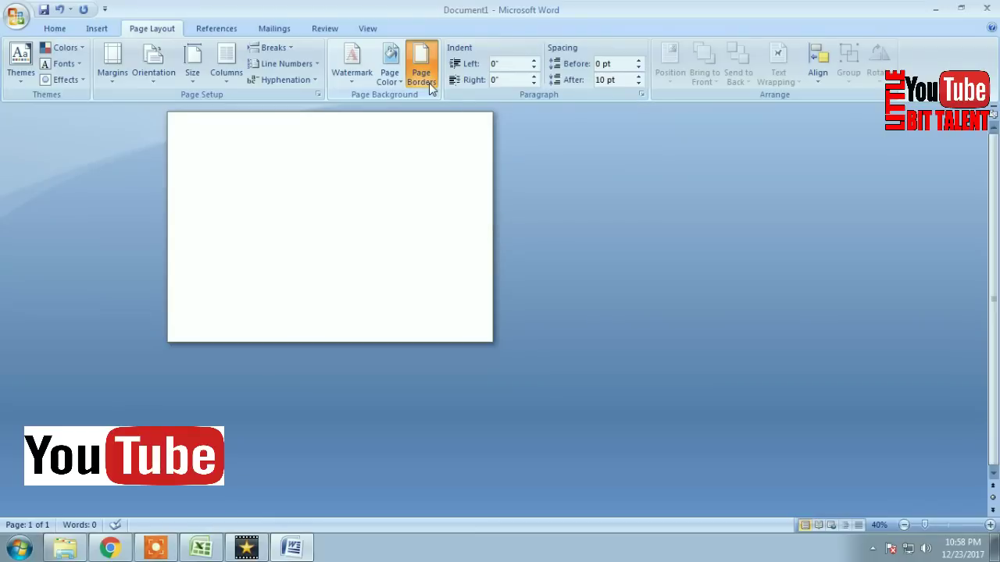
left_click_drag(453, 125, 625, 78)
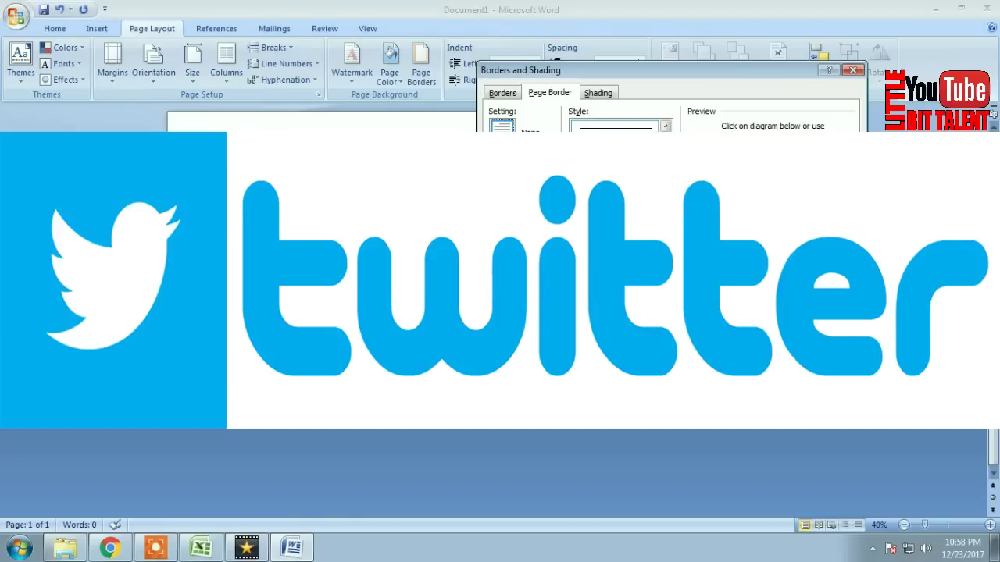
mouse_move(666, 136)
left_mouse_down()
mouse_move(668, 182)
mouse_move(665, 168)
left_mouse_up()
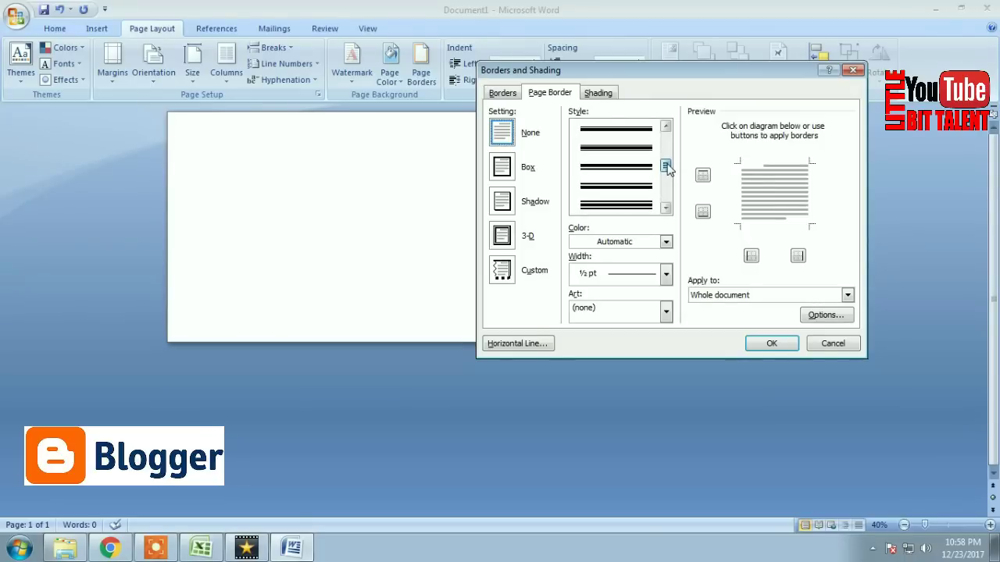
left_click(635, 188)
left_click(635, 188)
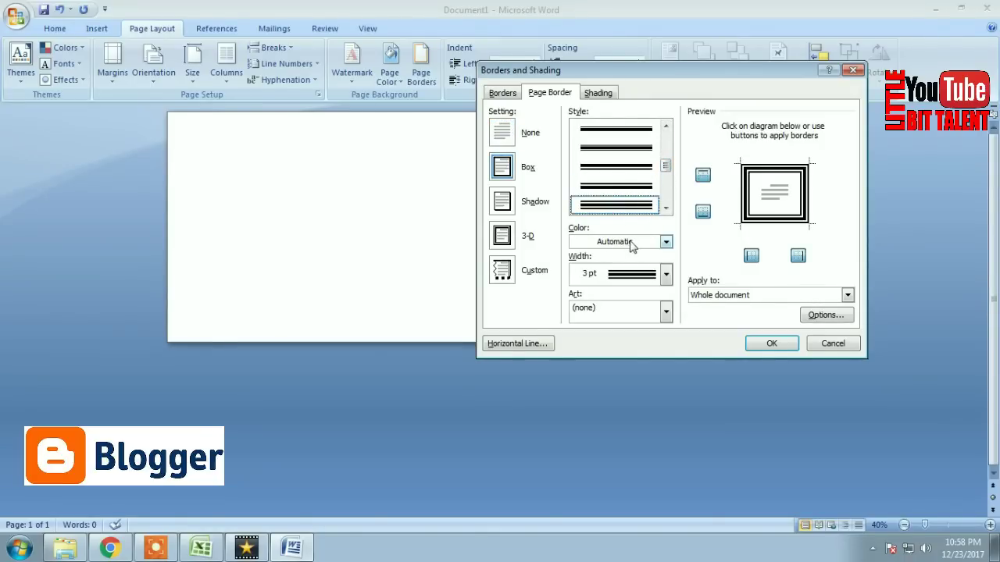
left_click(666, 274)
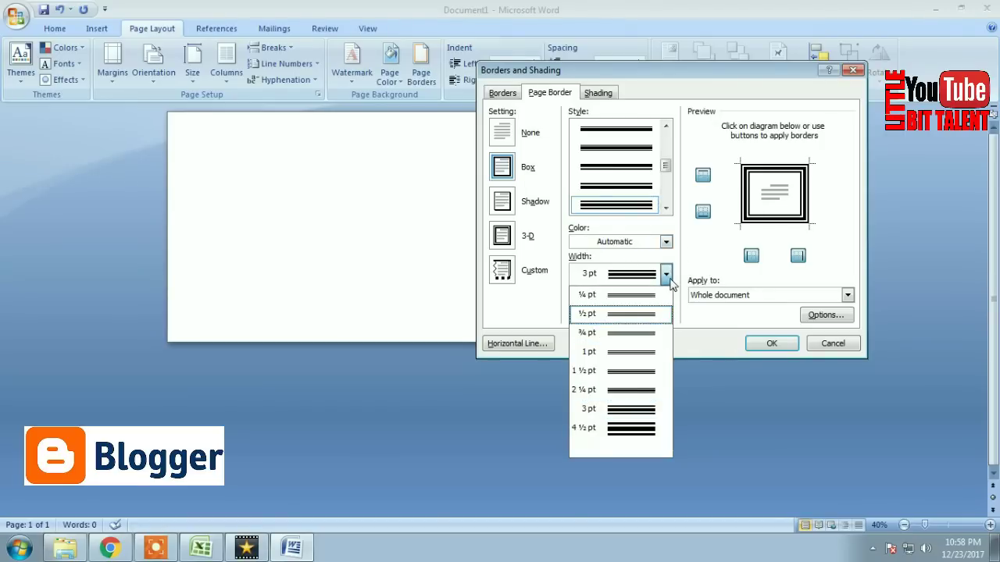
left_click(667, 274)
left_click(668, 273)
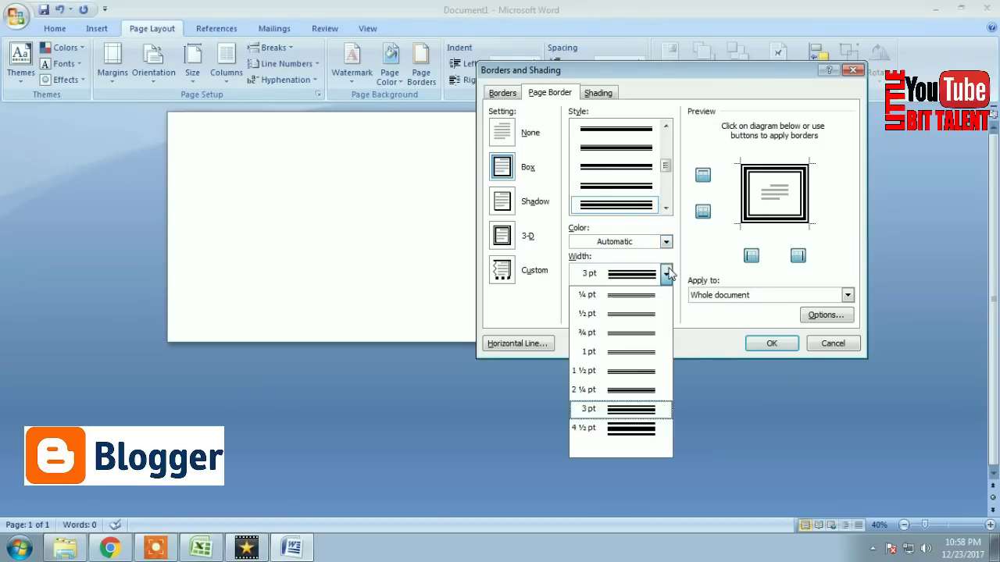
left_click(645, 413)
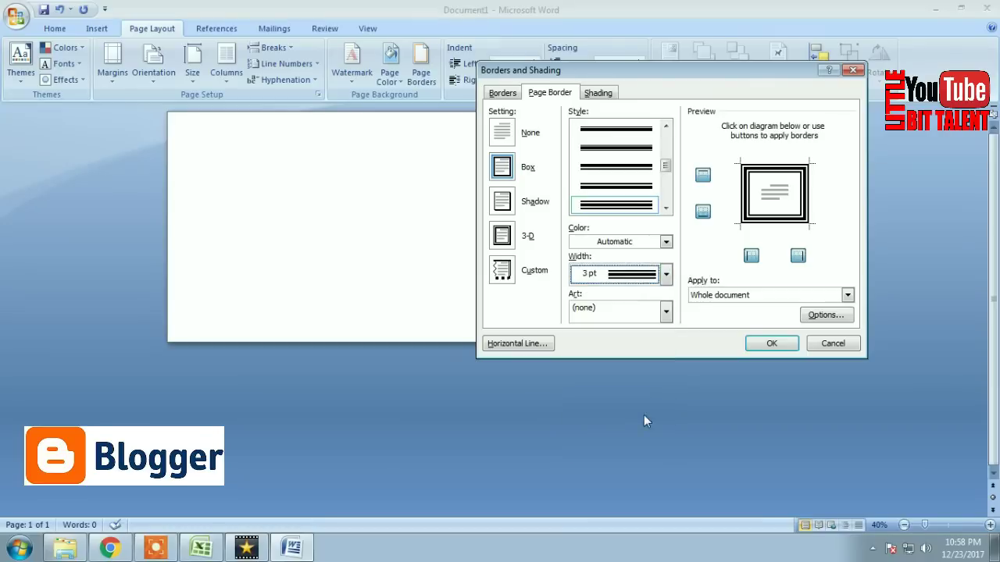
left_click(666, 273)
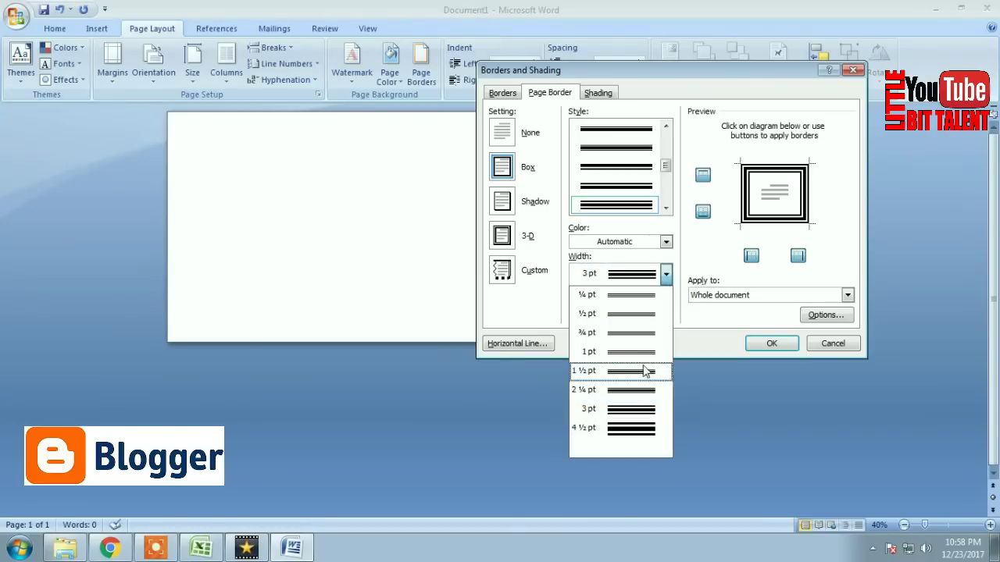
left_click(639, 407)
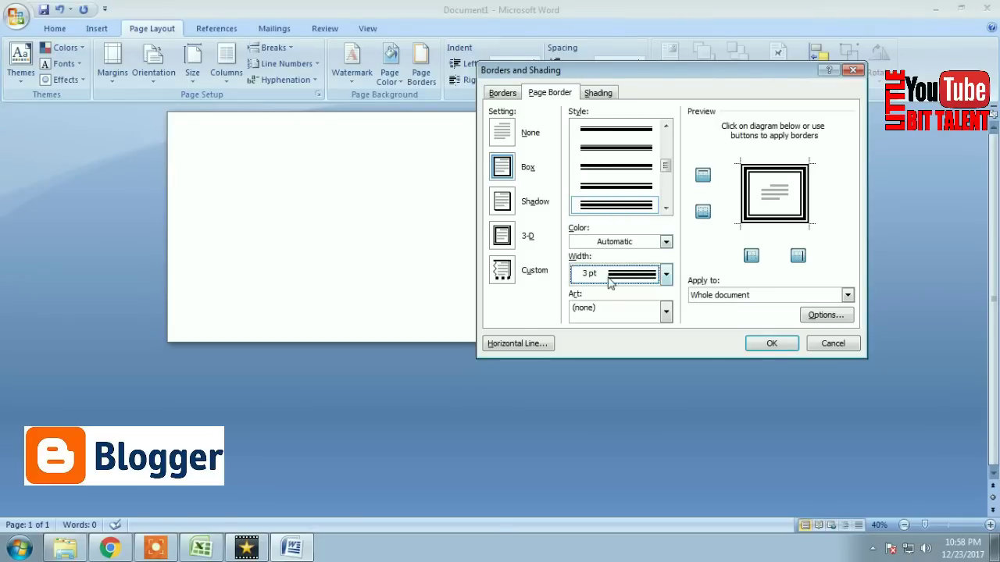
- Preview several art borders, then keep the plain double-line 3 pt border and apply it
left_click(665, 311)
left_click_drag(666, 349, 674, 386)
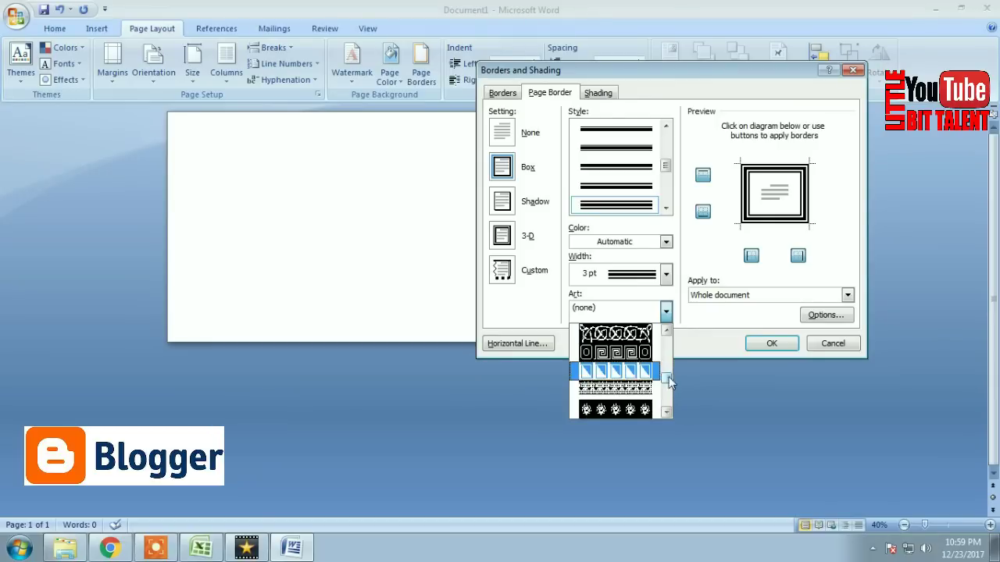
left_click(645, 358)
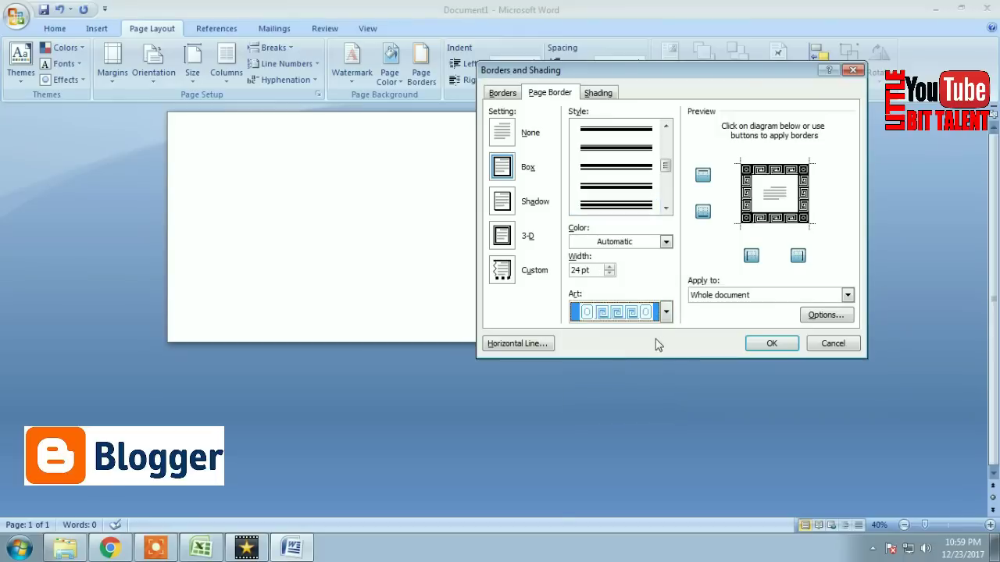
left_click(666, 311)
left_click(646, 370)
left_click(665, 311)
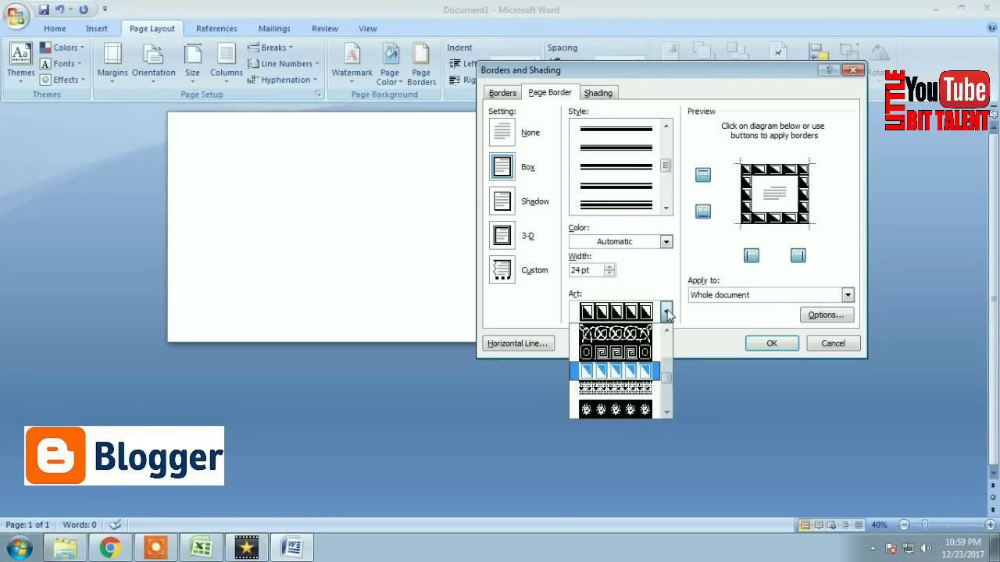
left_click(641, 390)
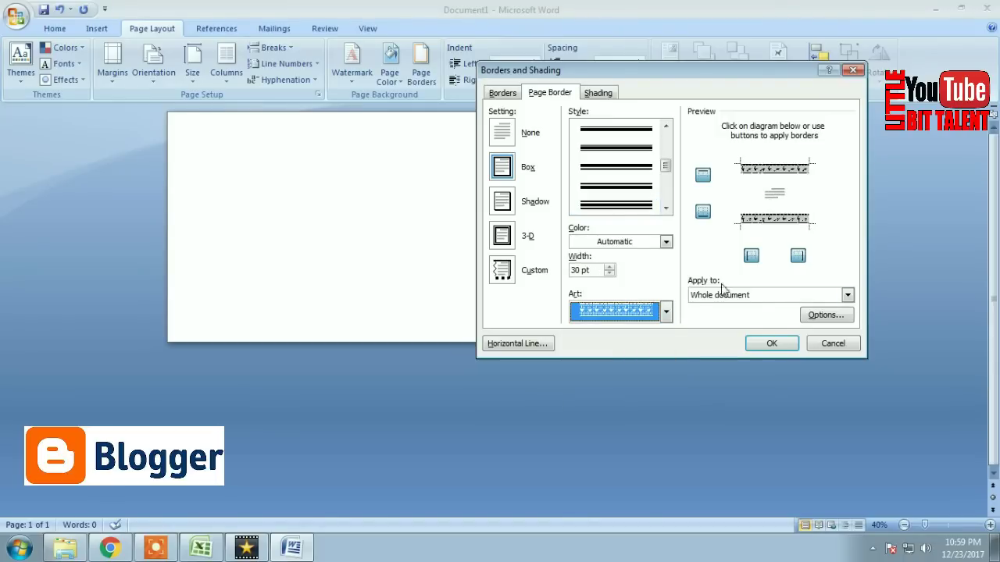
left_click(665, 311)
left_click(665, 386)
left_click(666, 387)
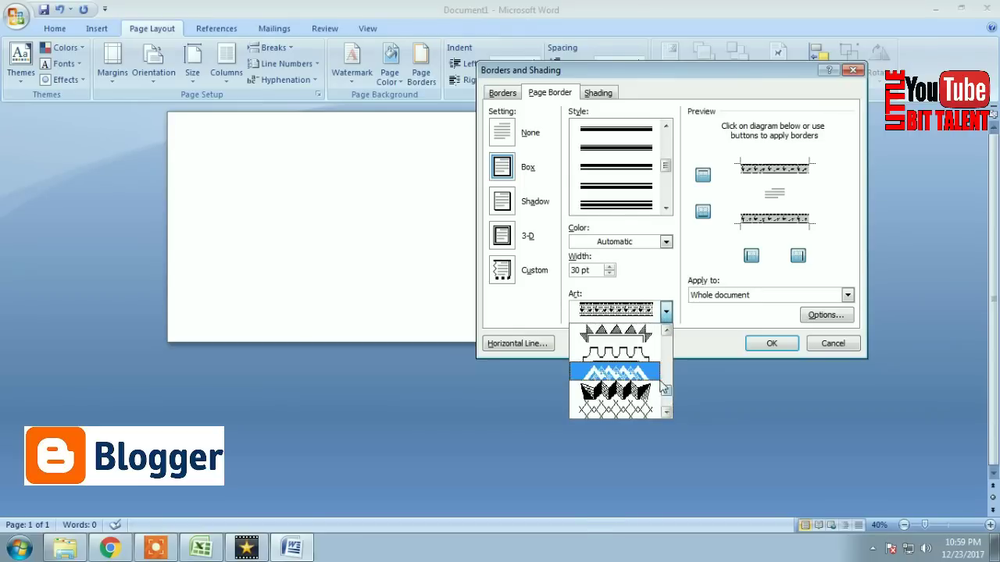
left_click(609, 348)
left_click(665, 311)
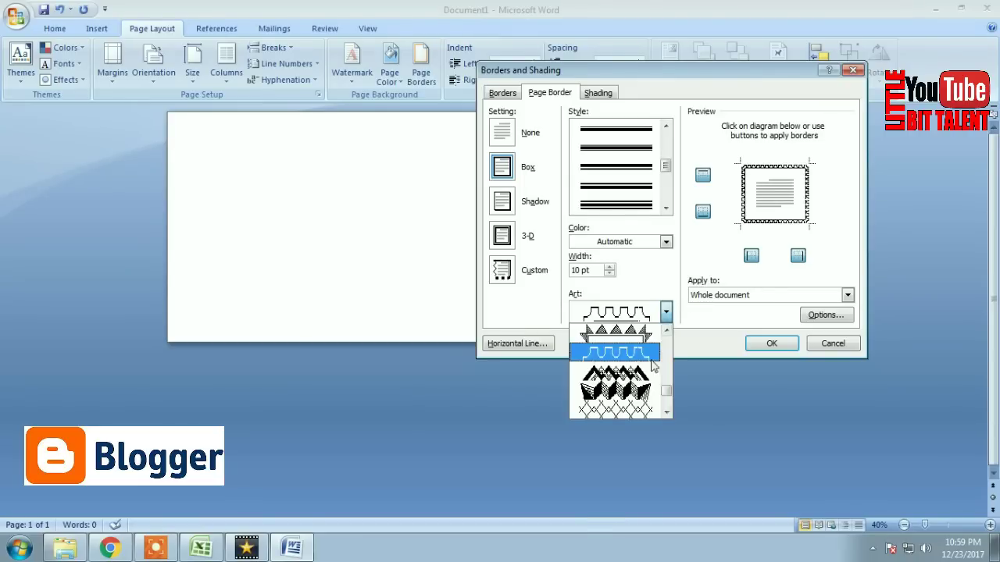
left_click(632, 367)
left_click(665, 311)
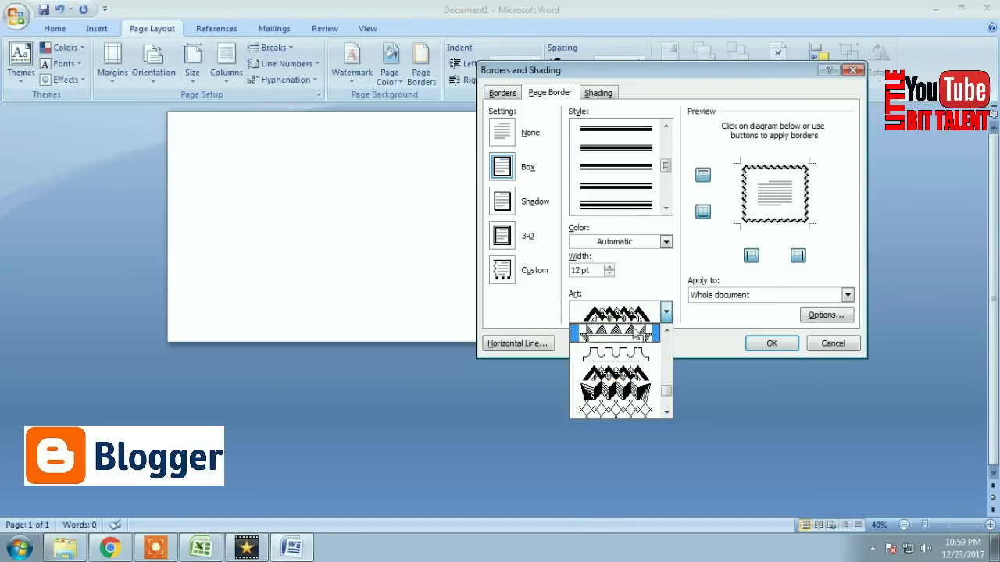
left_click(634, 328)
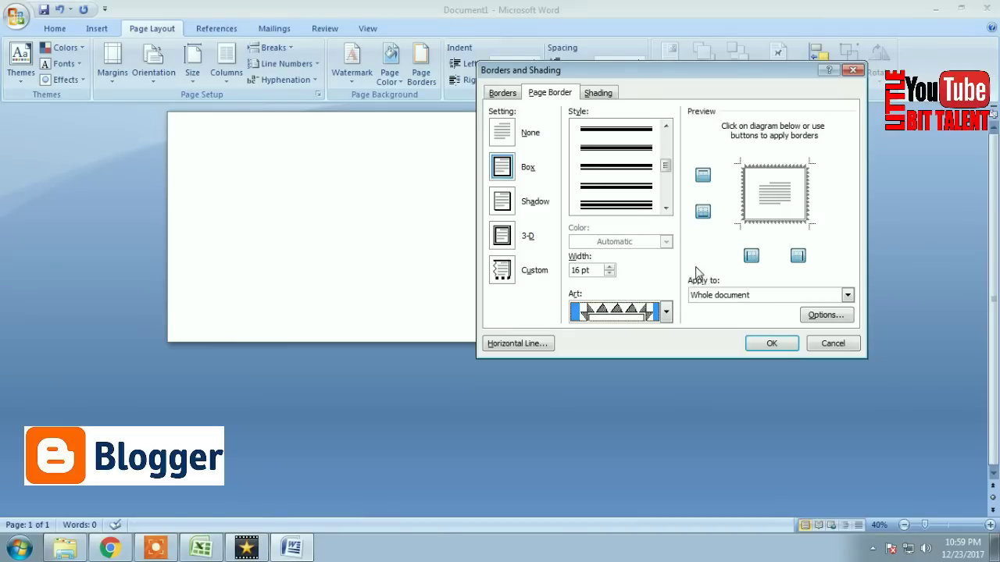
left_click(640, 203)
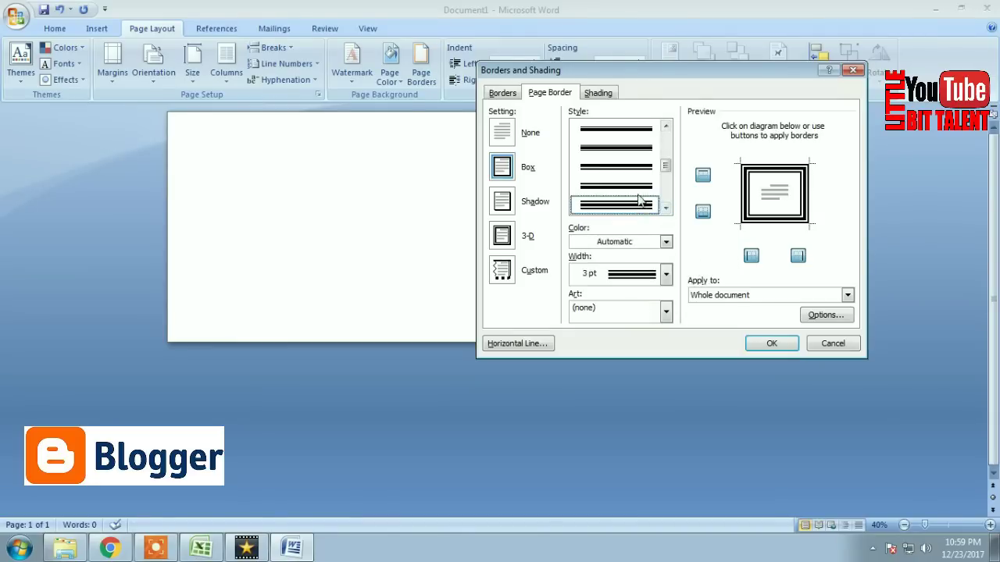
left_click(769, 344)
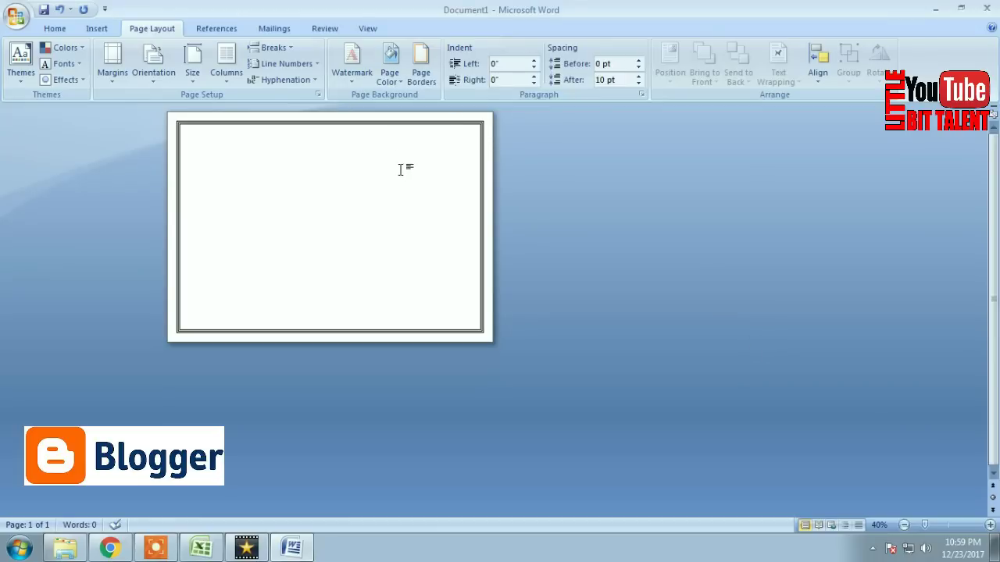
- Change the page border width from 3 pt to 4½ pt and apply it
scroll(399, 234, "up", 2, "ctrl")
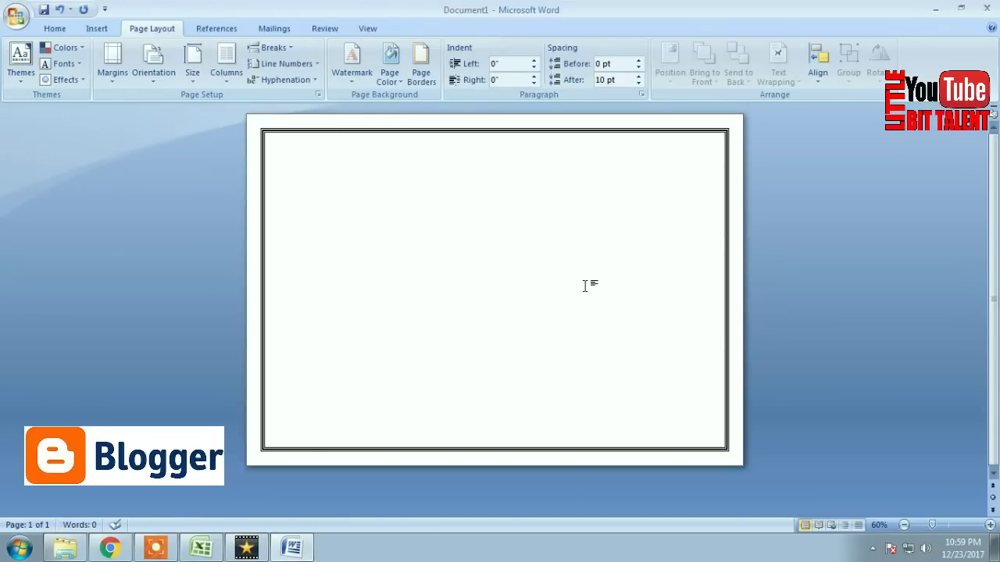
scroll(584, 286, "up", 1, "ctrl")
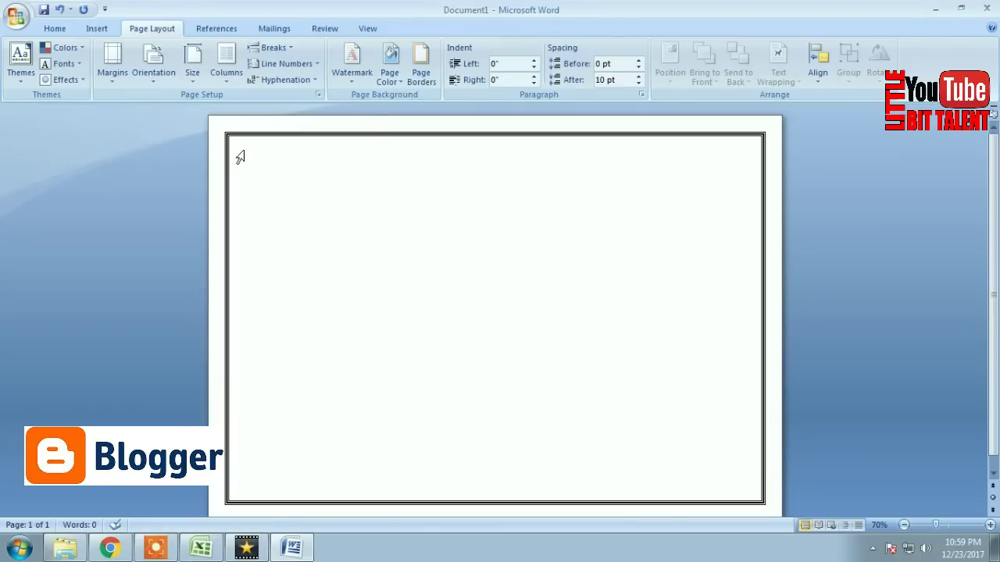
left_click(989, 525)
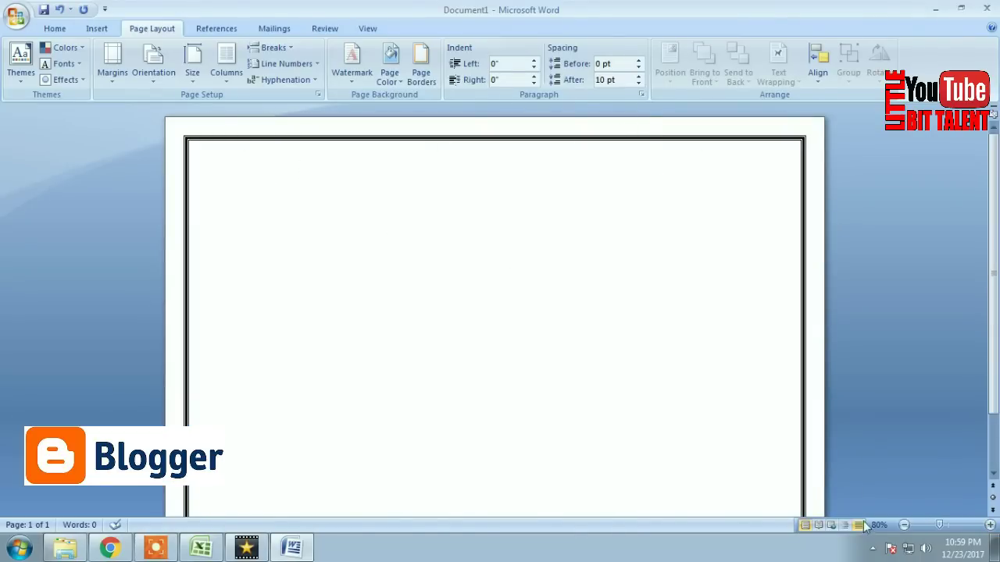
left_click(903, 525)
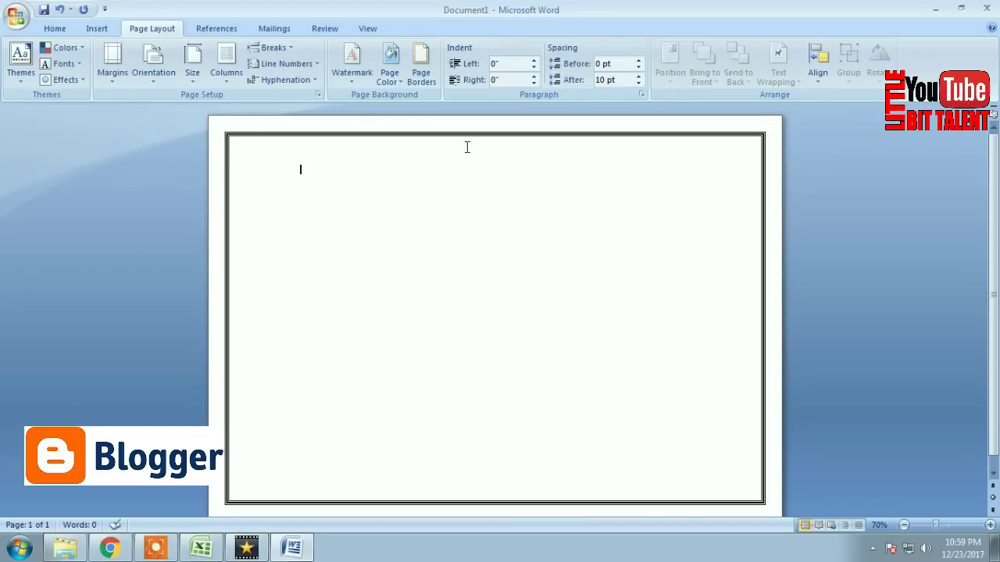
left_click(421, 72)
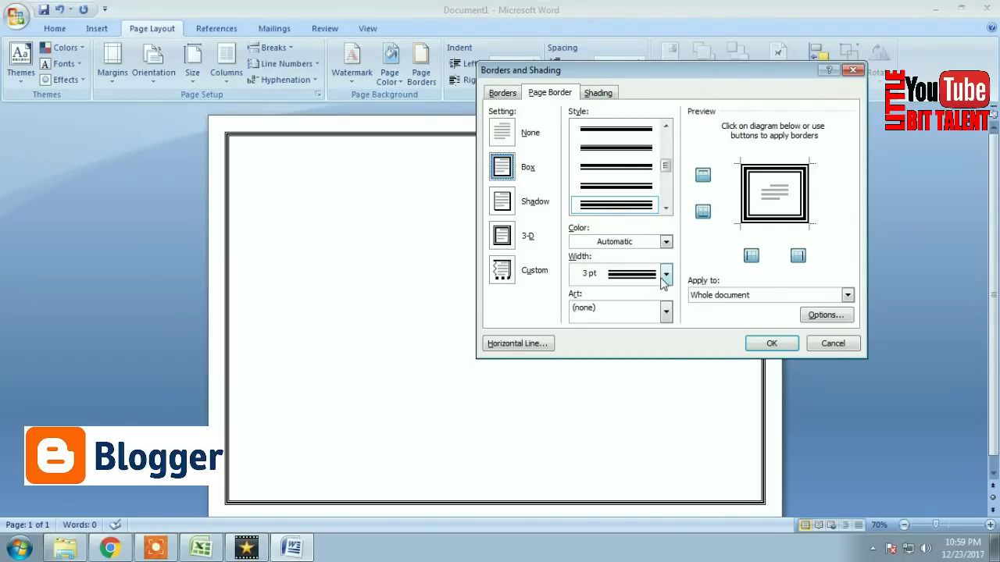
left_click(665, 274)
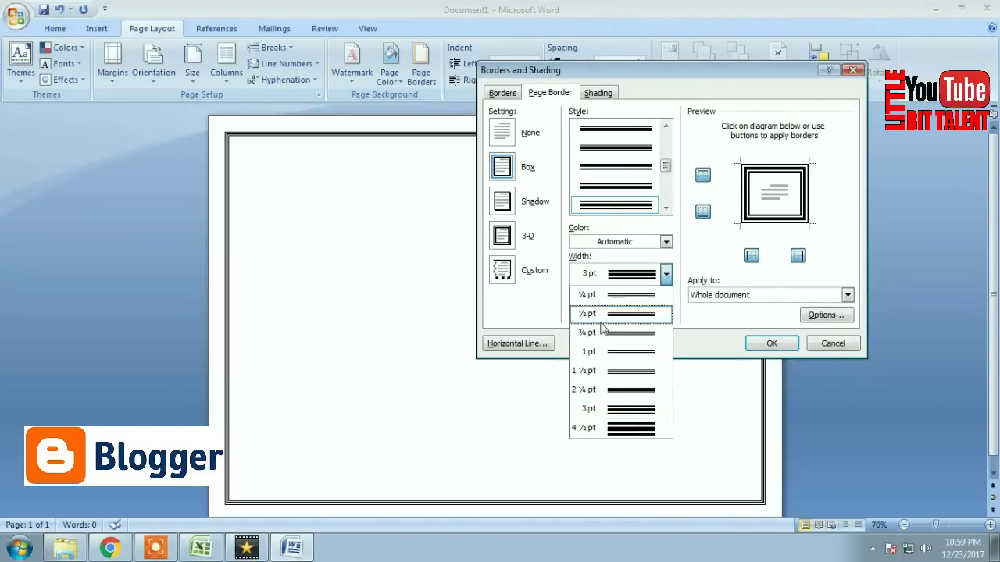
left_click(632, 428)
left_click(771, 347)
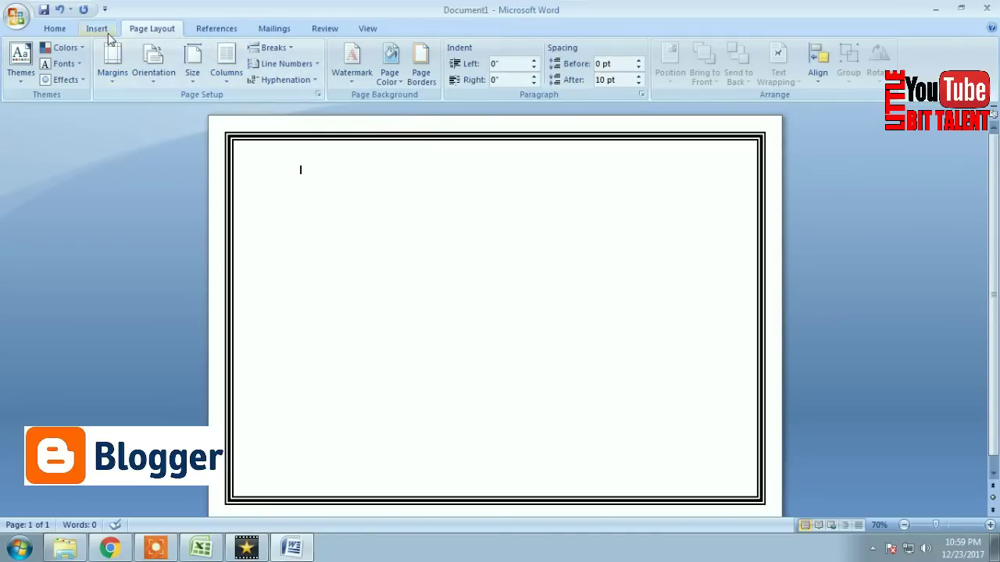
- Draw a small text box near the page's top-left corner
left_click(96, 28)
left_click(584, 75)
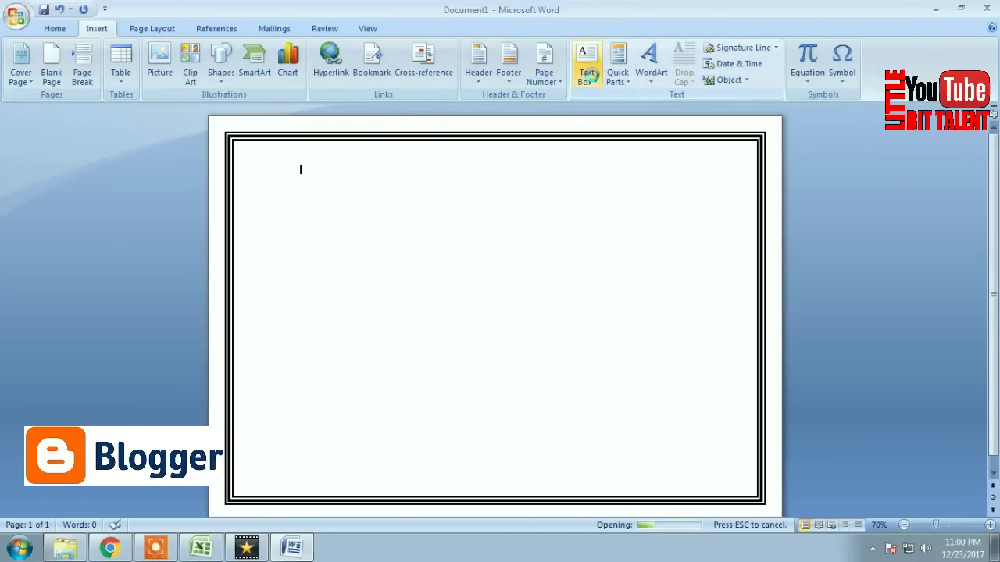
left_click(584, 82)
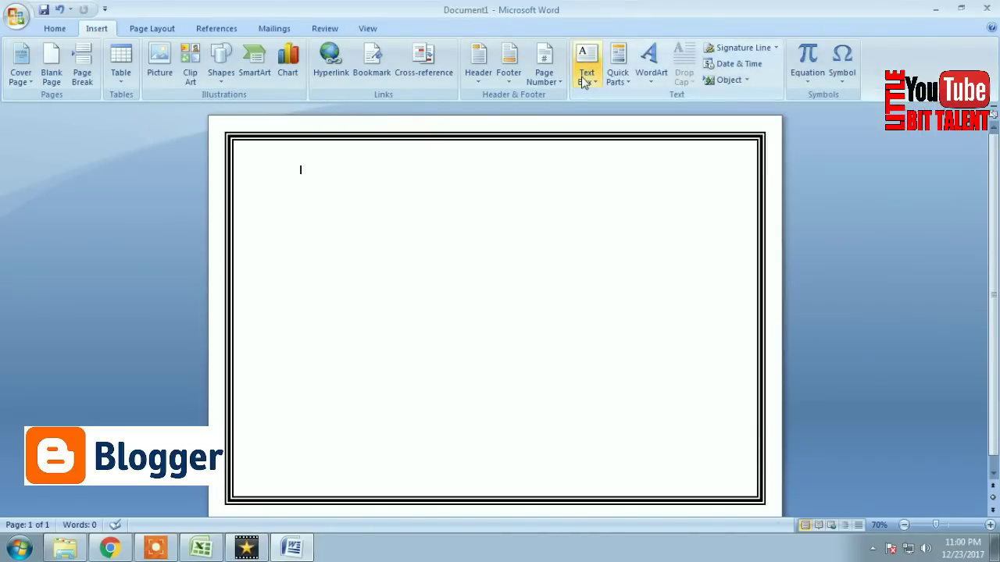
left_click(584, 83)
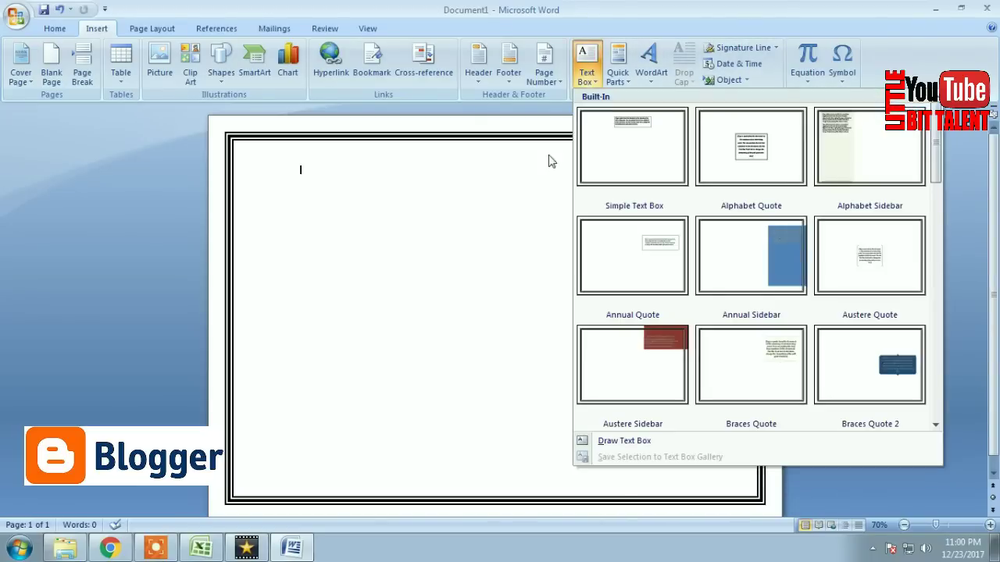
left_click(617, 442)
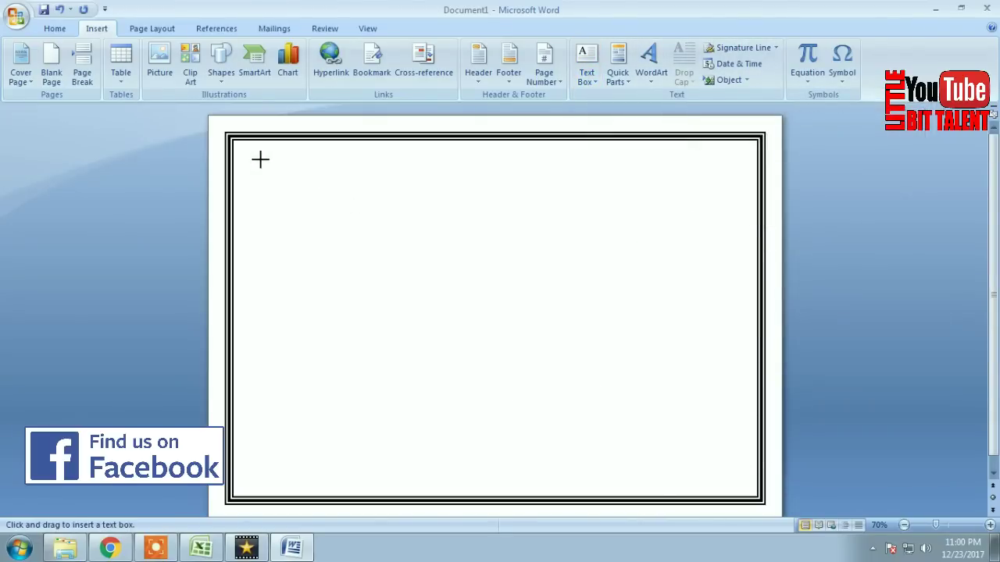
mouse_move(240, 147)
left_mouse_down()
mouse_move(258, 174)
mouse_move(378, 256)
left_mouse_up()
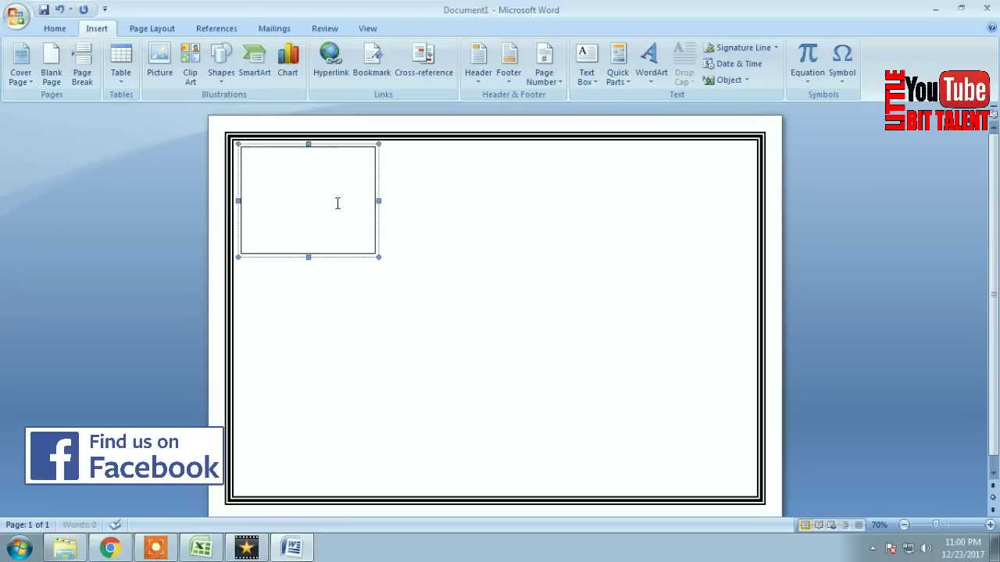
- Insert the Akruti top-left corner ornament symbol into the text box and select it
left_click(97, 30)
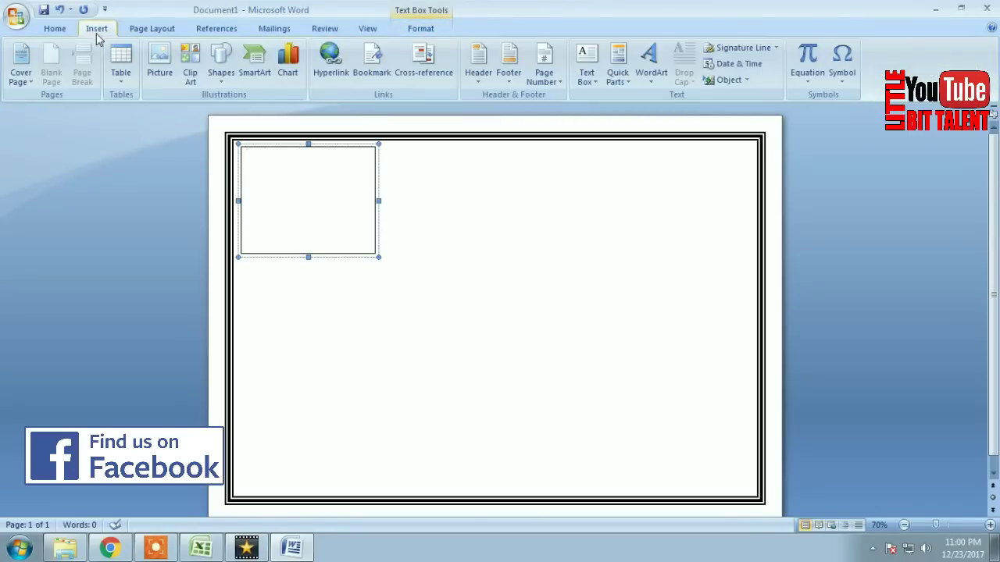
left_click(843, 75)
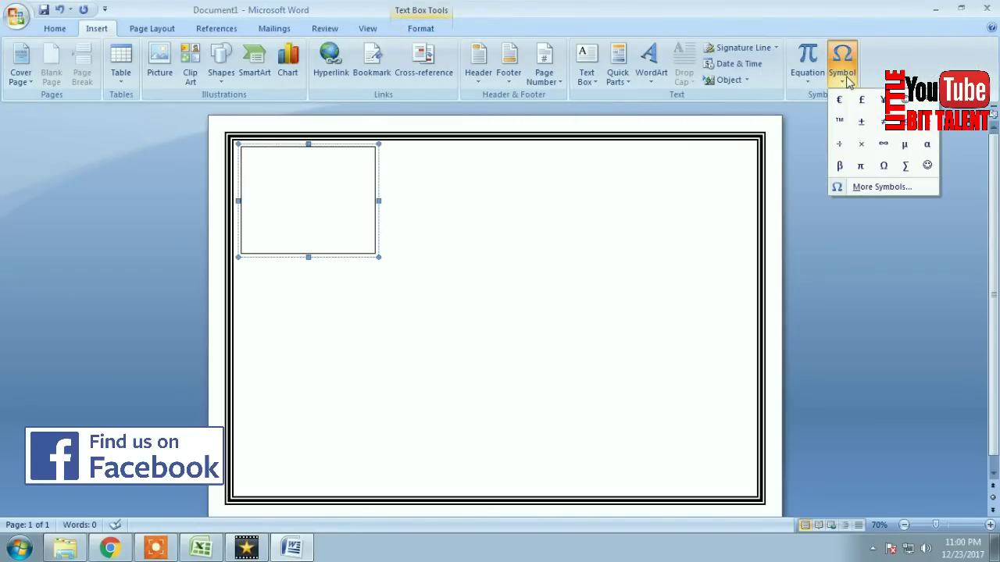
left_click(875, 189)
left_click_drag(612, 143, 806, 125)
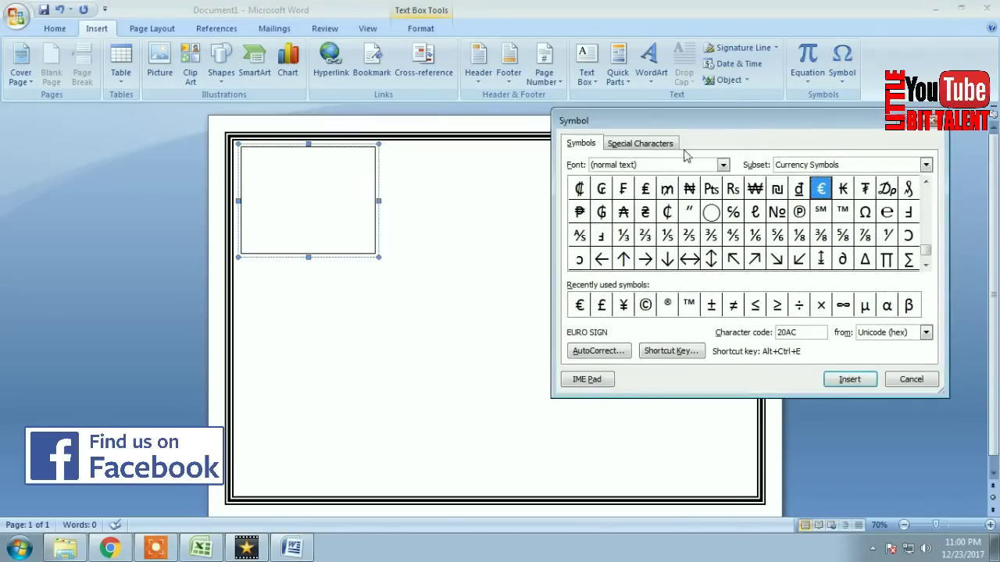
left_click(584, 166)
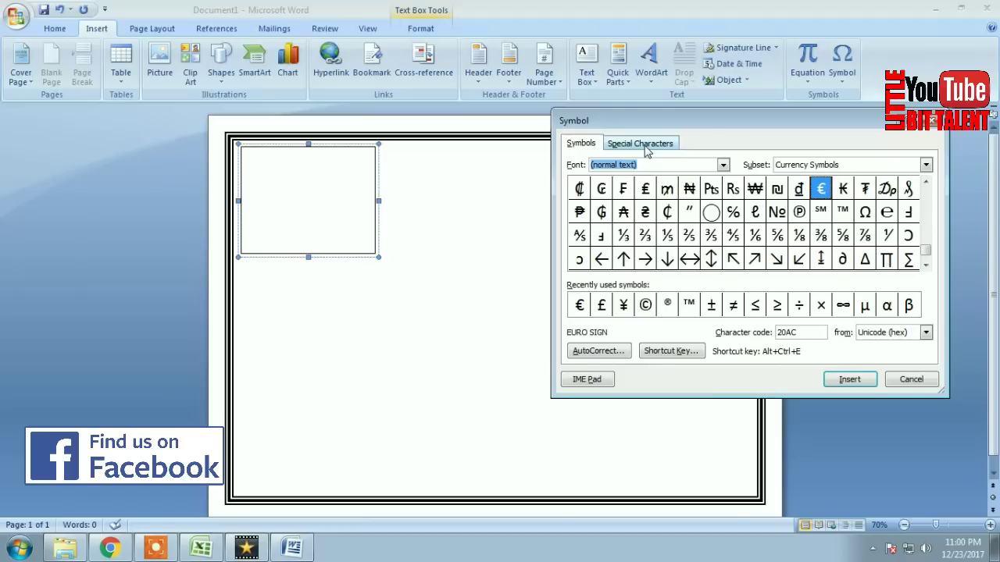
type("akr")
key("Down")
left_click(631, 236)
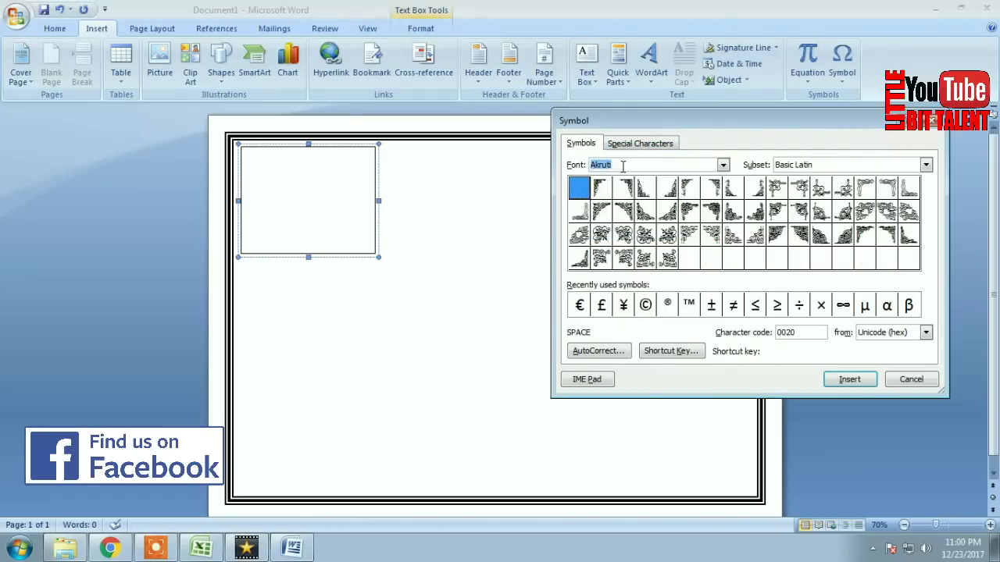
left_click(617, 163)
left_click(600, 211)
left_click(622, 211)
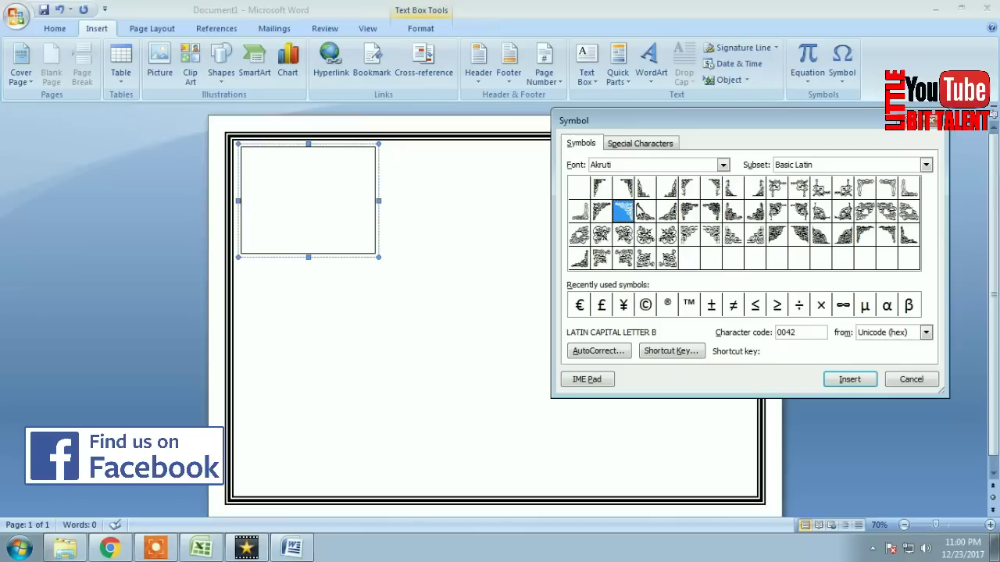
left_click(602, 208)
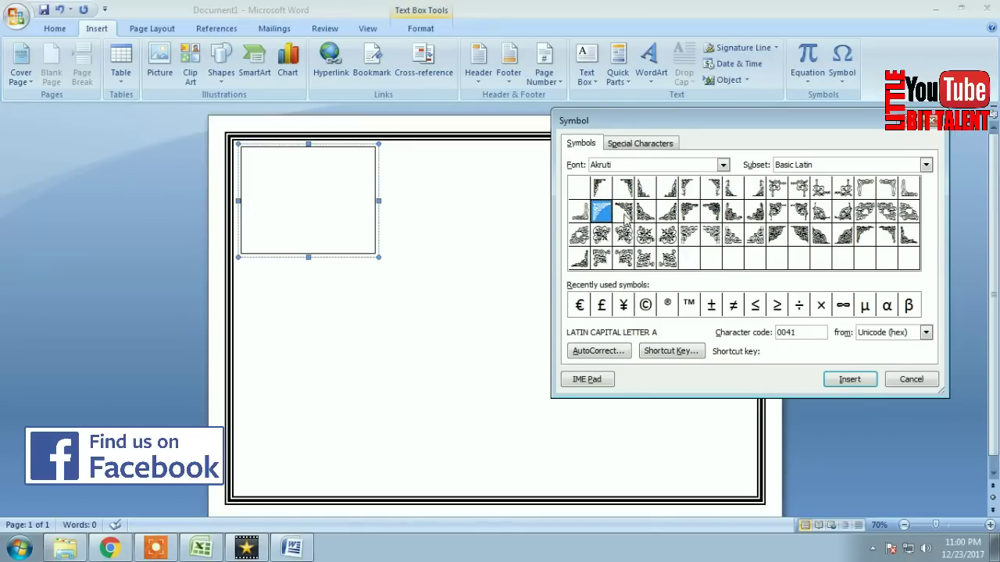
left_click(849, 379)
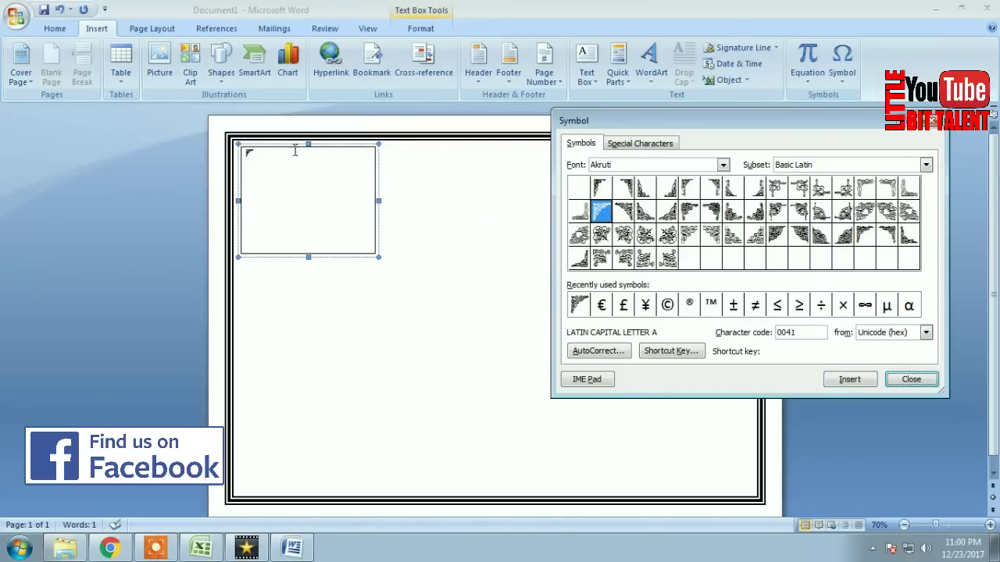
left_click(898, 383)
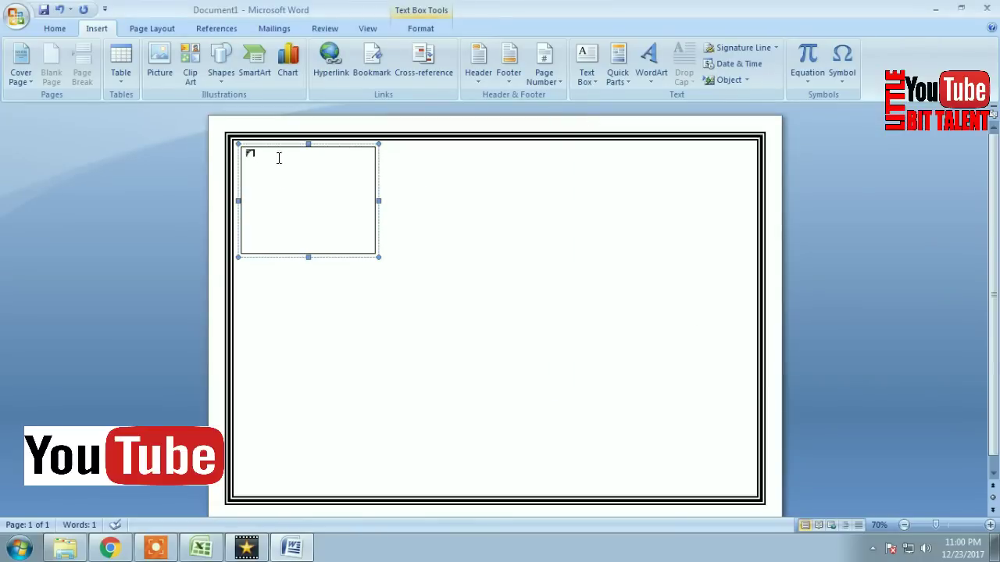
key("ctrl+a")
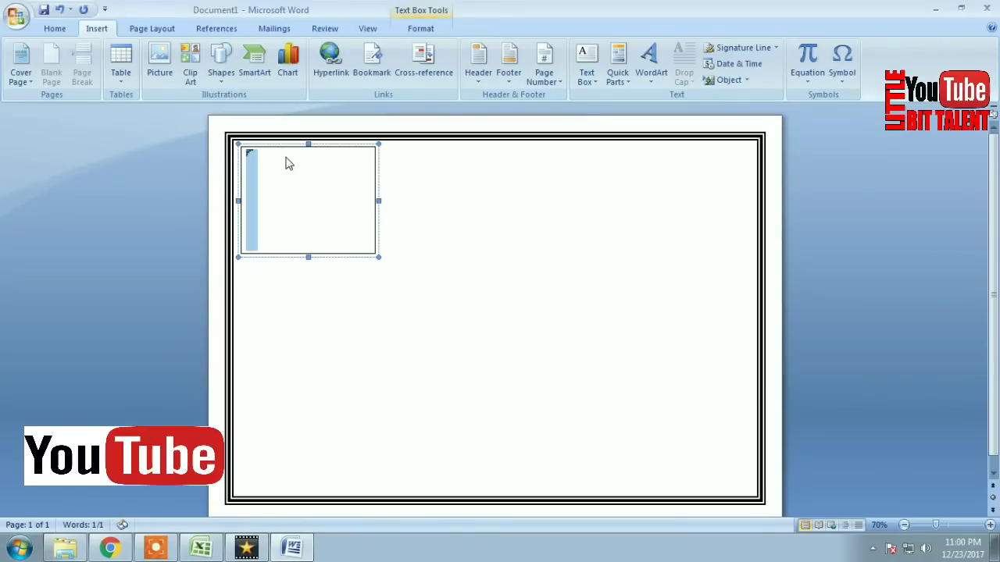
- Enlarge the top-left corner ornament to 130 pt
left_click(56, 29)
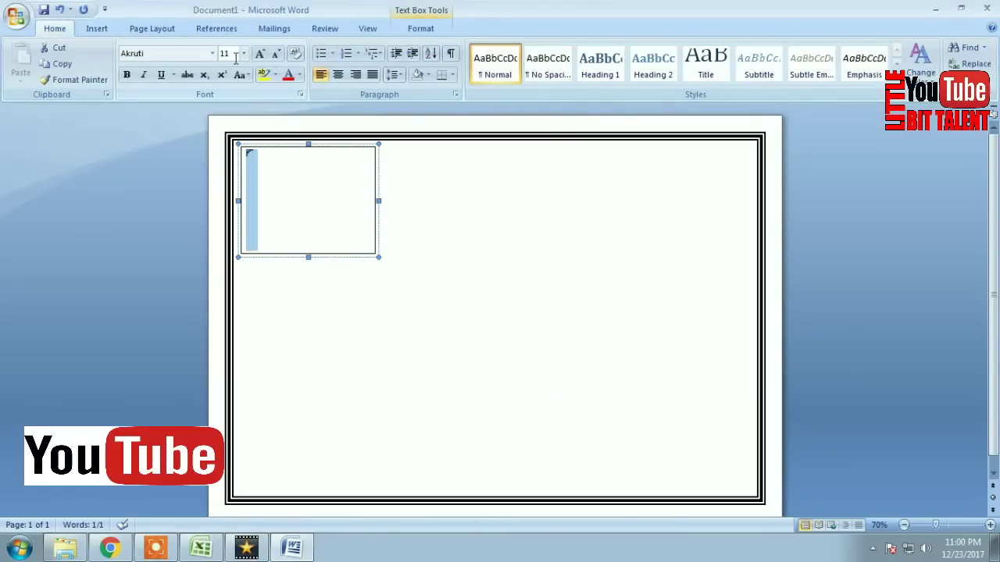
left_click(260, 54)
left_click(260, 55)
left_click(260, 54)
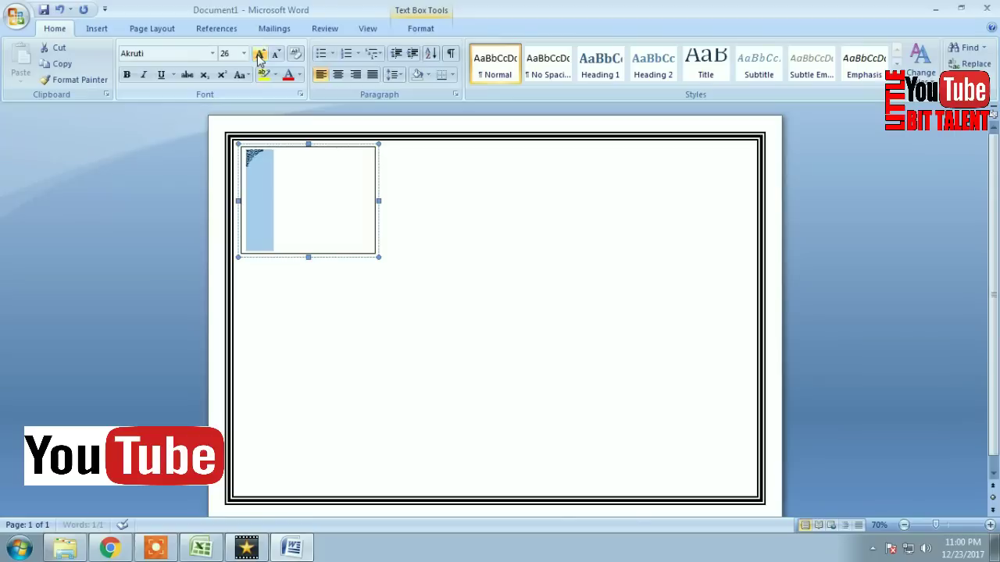
left_click(260, 55)
left_click(260, 55)
left_click(260, 55)
left_click(260, 55)
left_click(260, 54)
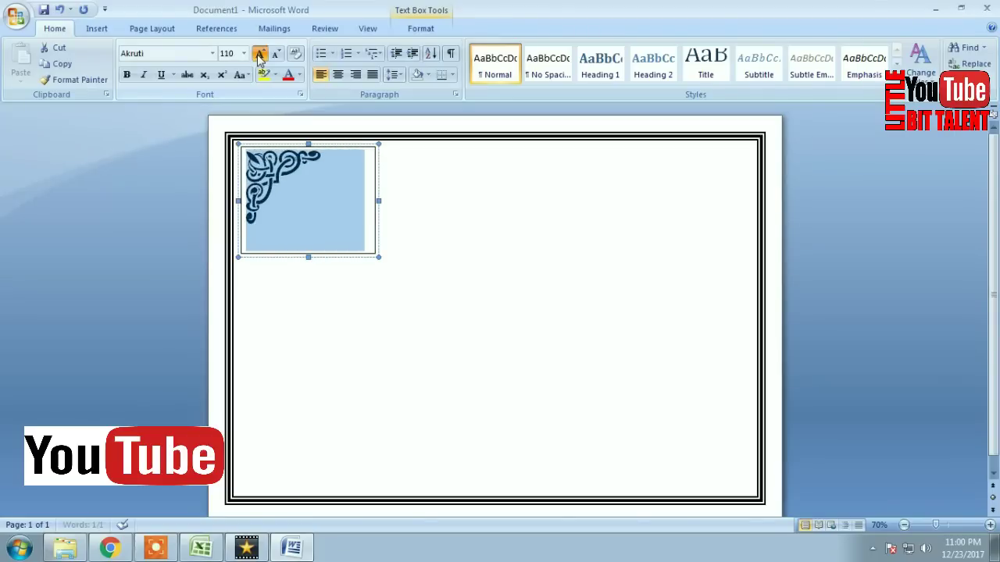
left_click(260, 55)
left_click(260, 55)
left_click(277, 55)
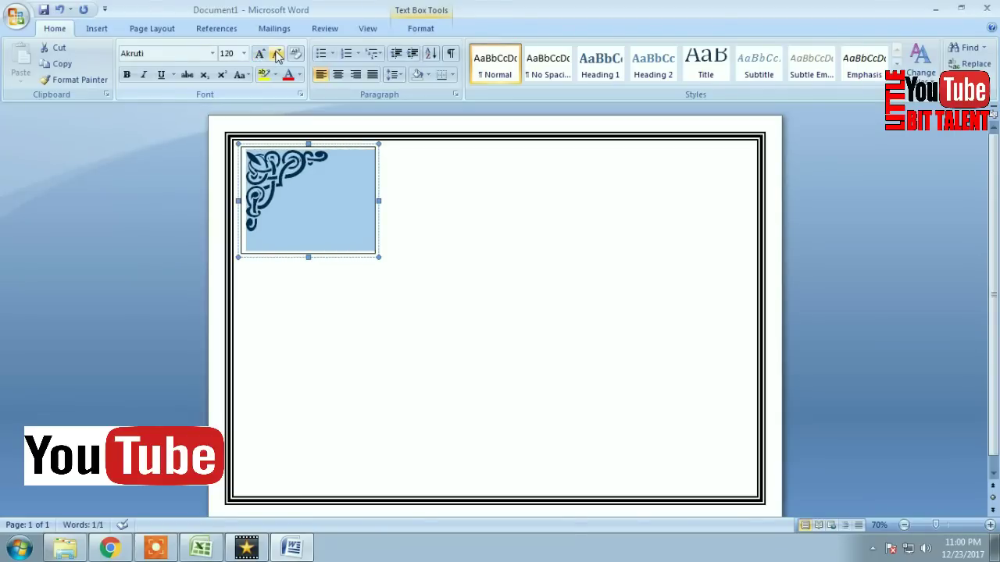
left_click(260, 55)
- Nudge the ornament text box up and left into the border's top-left corner
left_click(383, 224)
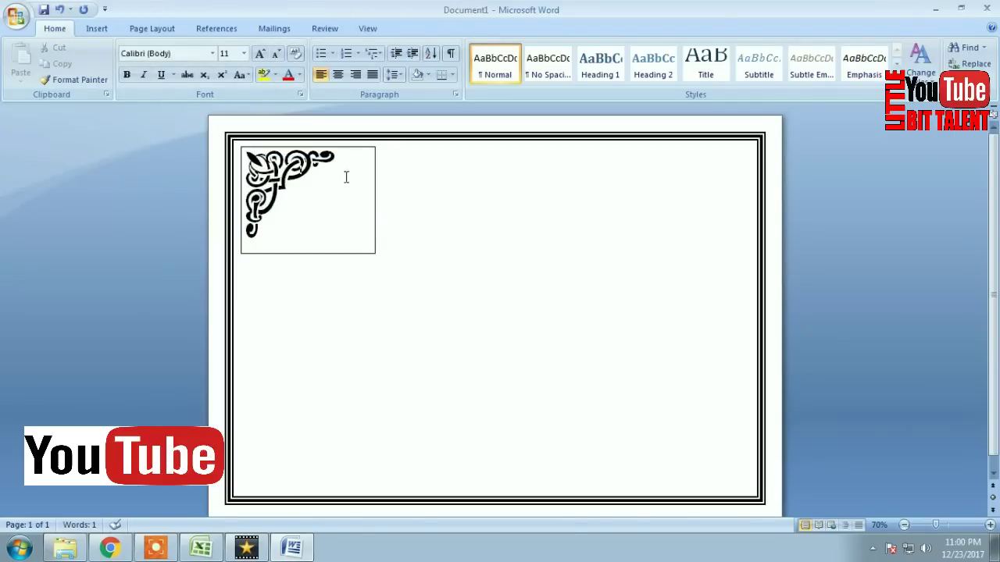
left_click(337, 150)
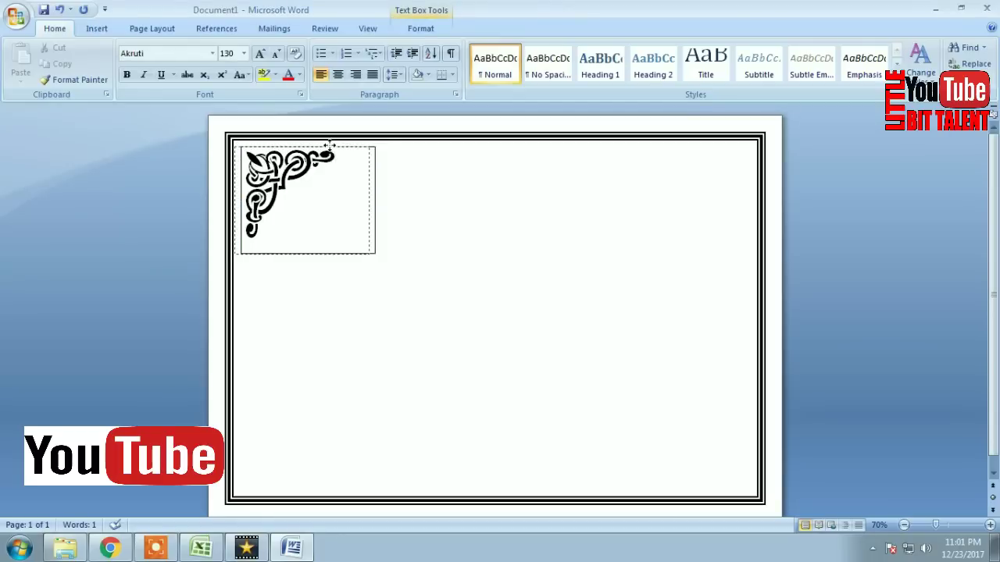
left_click_drag(330, 145, 324, 139)
left_click(420, 211)
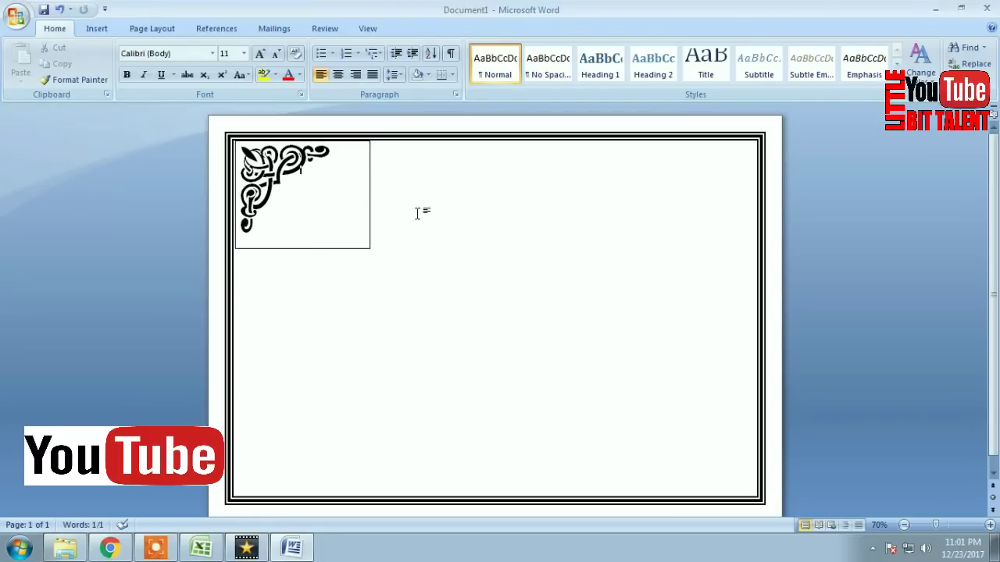
left_click(346, 208)
left_click(90, 29)
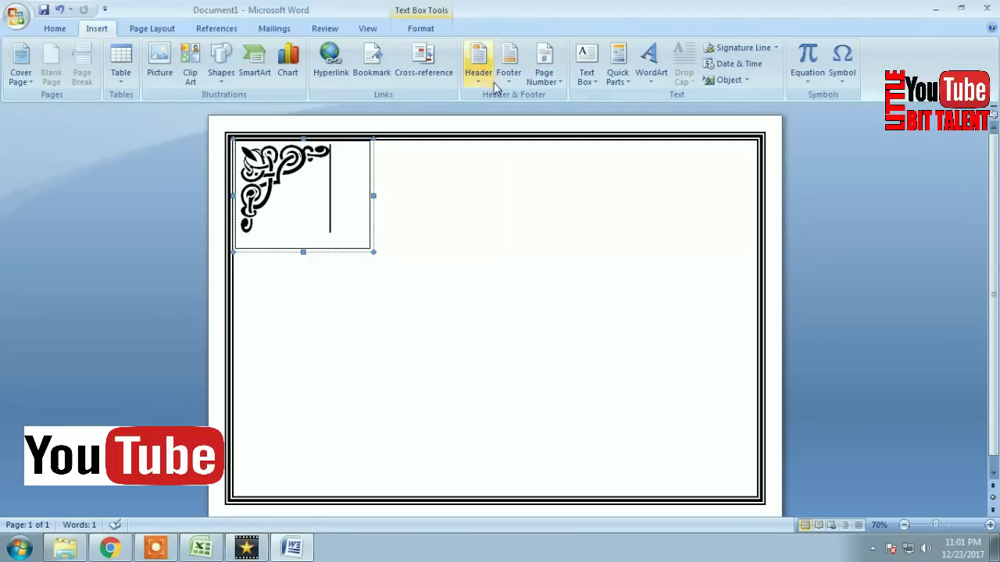
- Draw a new text box in the page's top-right corner
left_click(591, 81)
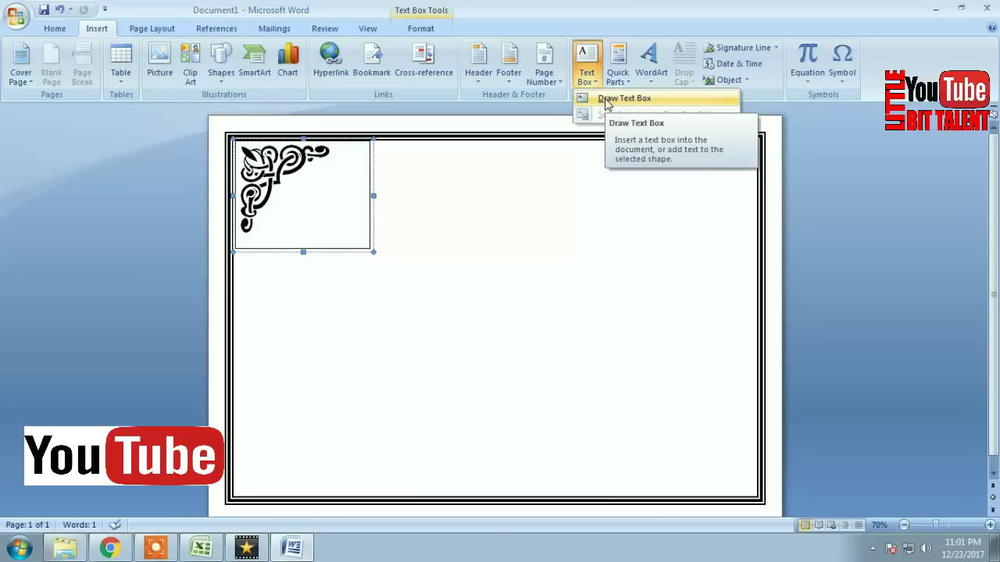
left_click(607, 102)
left_click_drag(636, 141, 756, 250)
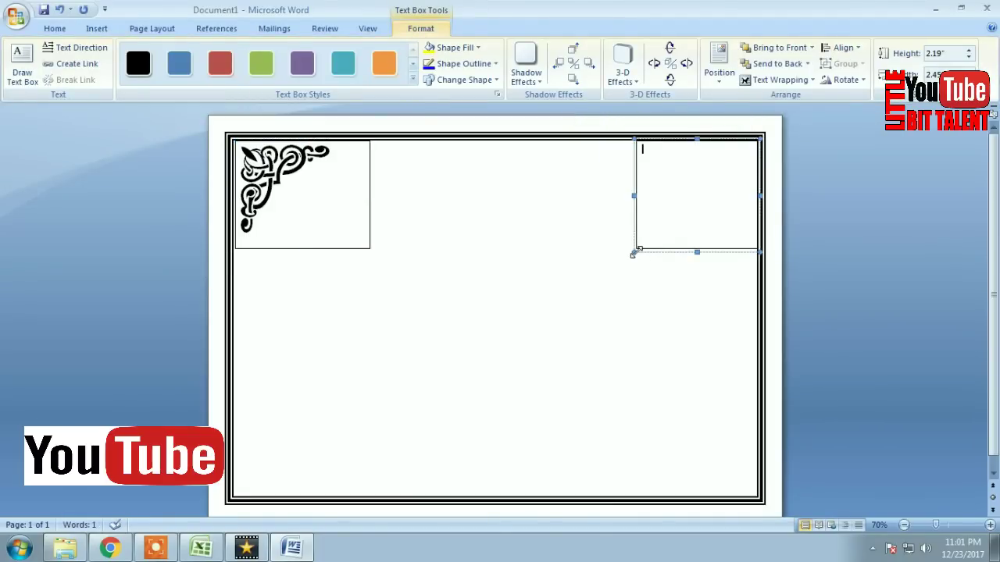
left_click_drag(632, 253, 612, 266)
- Insert the Akruti corner ornament symbol into the top-right text box
left_click(97, 28)
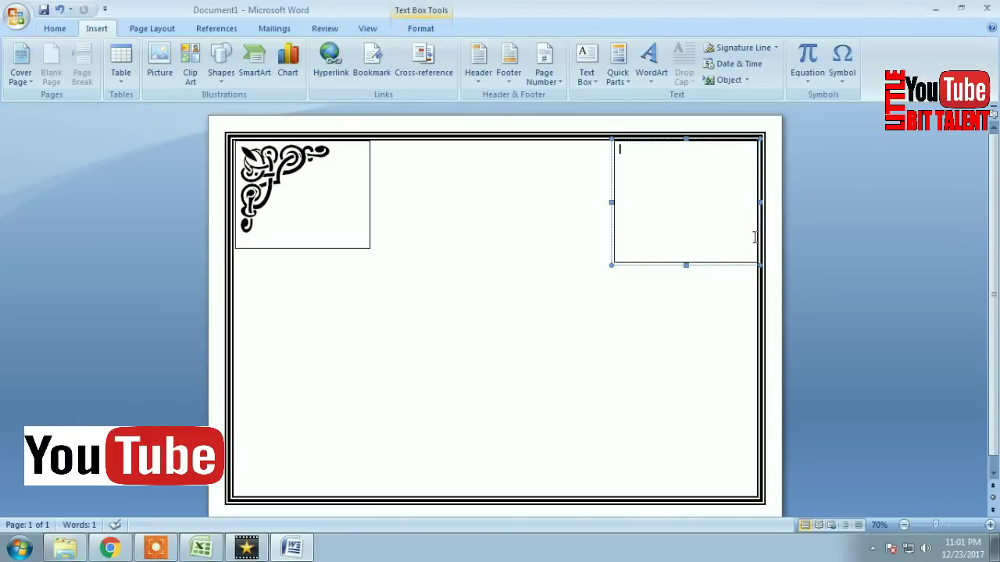
left_click(842, 63)
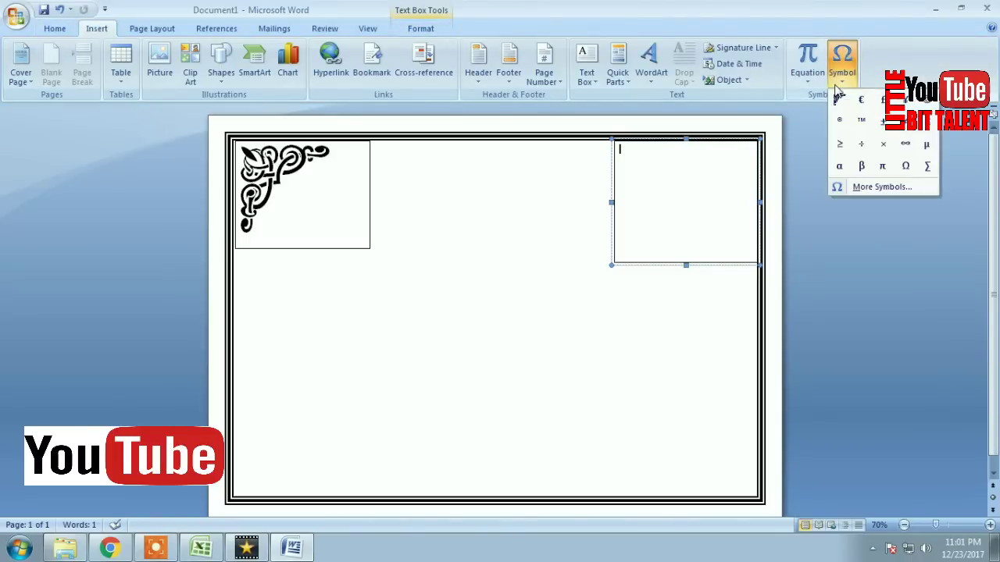
left_click(866, 190)
left_click(623, 211)
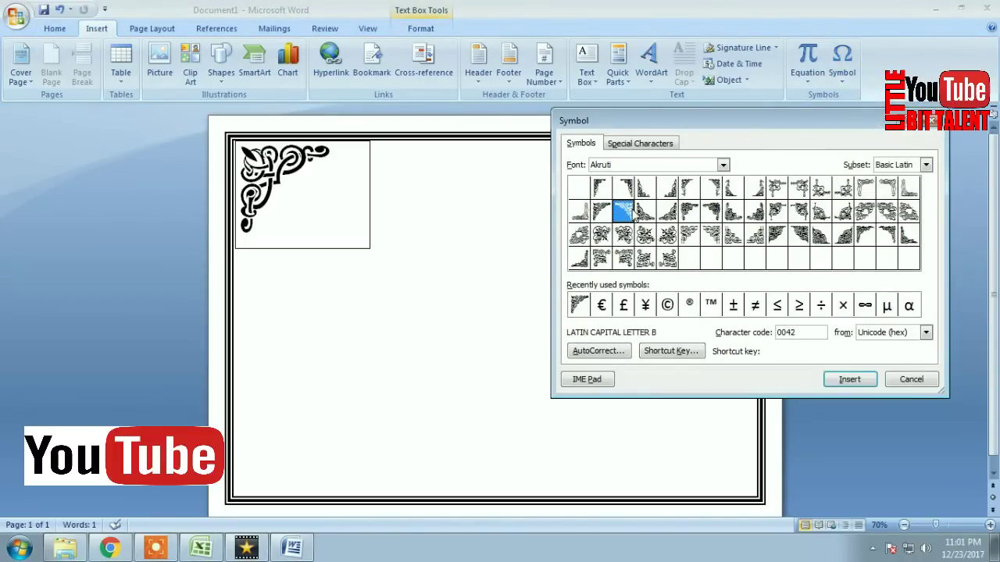
left_click(845, 374)
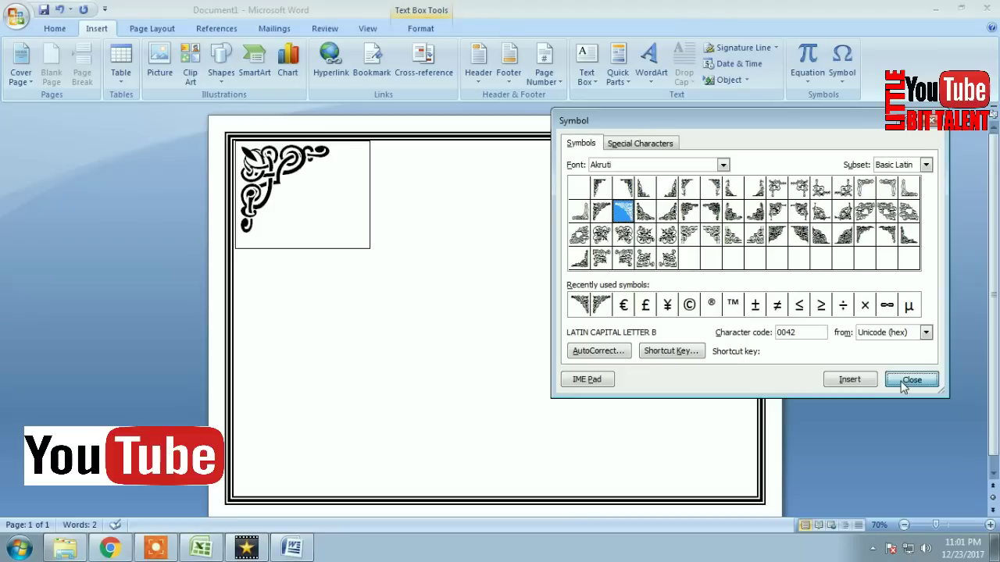
left_click(734, 235)
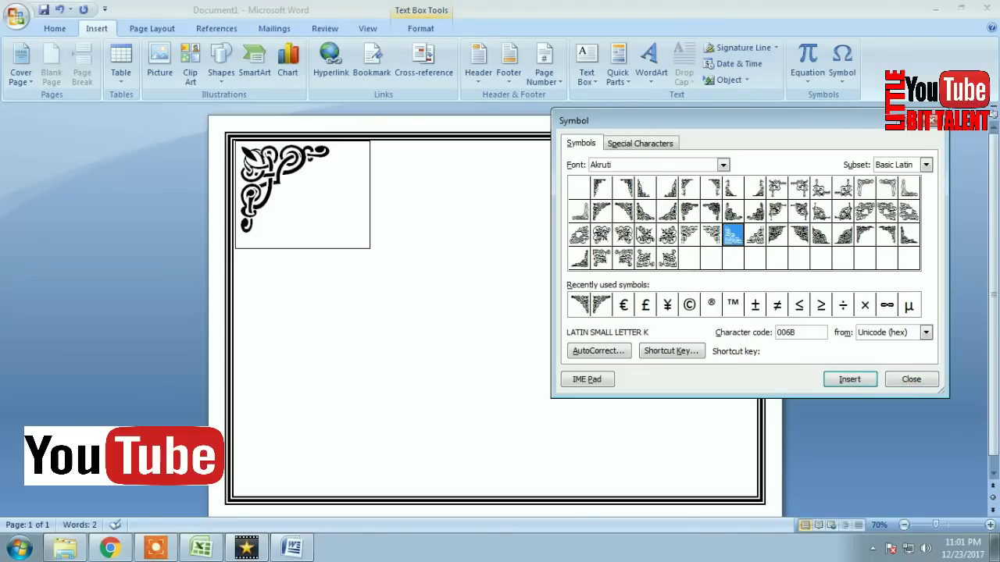
left_click(622, 216)
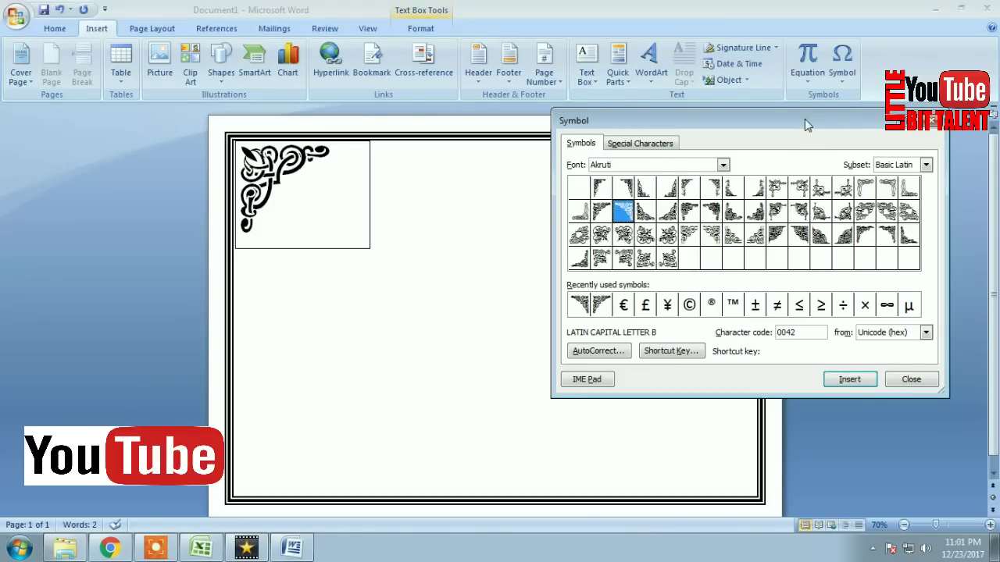
mouse_move(807, 124)
left_mouse_down()
mouse_move(739, 189)
mouse_move(733, 169)
left_mouse_up()
left_click(820, 424)
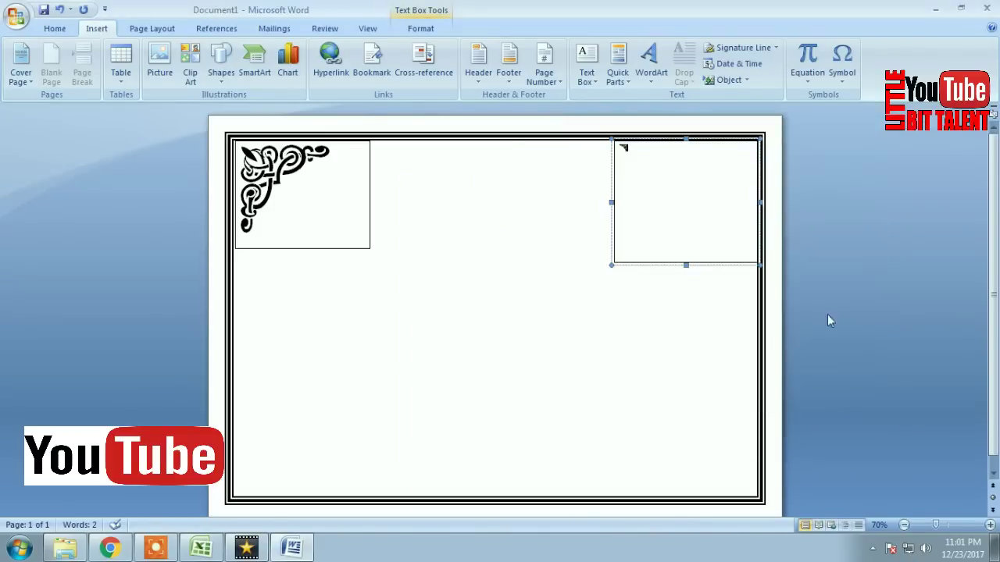
- Set the top-right ornament's font size to 130
left_click_drag(648, 158, 569, 149)
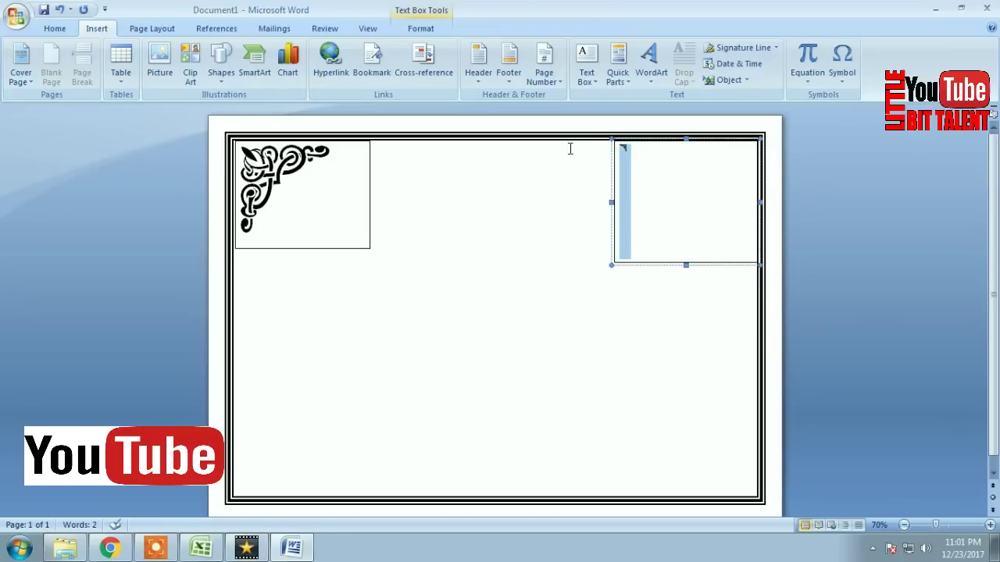
left_click(56, 29)
left_click(232, 55)
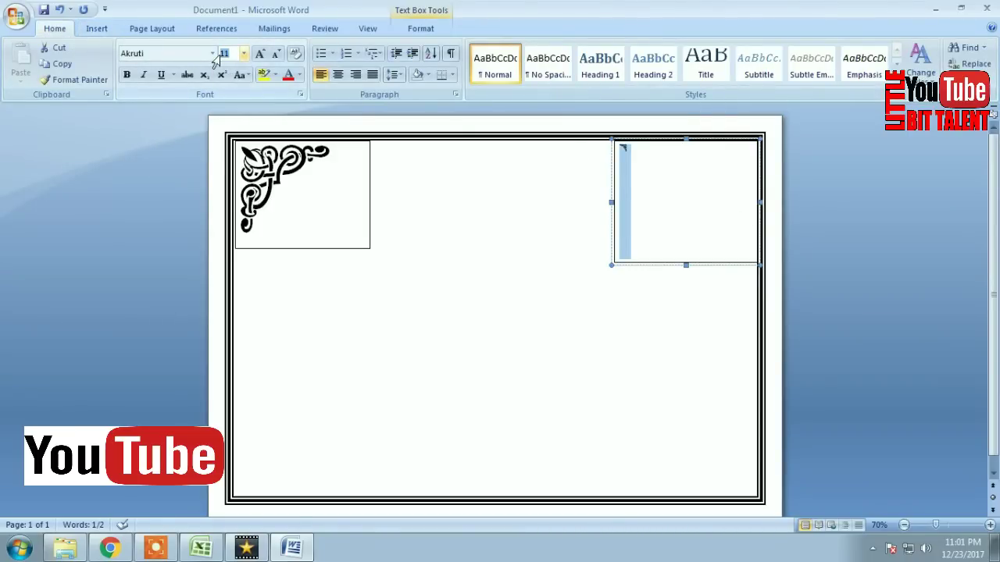
type("130")
key("Return")
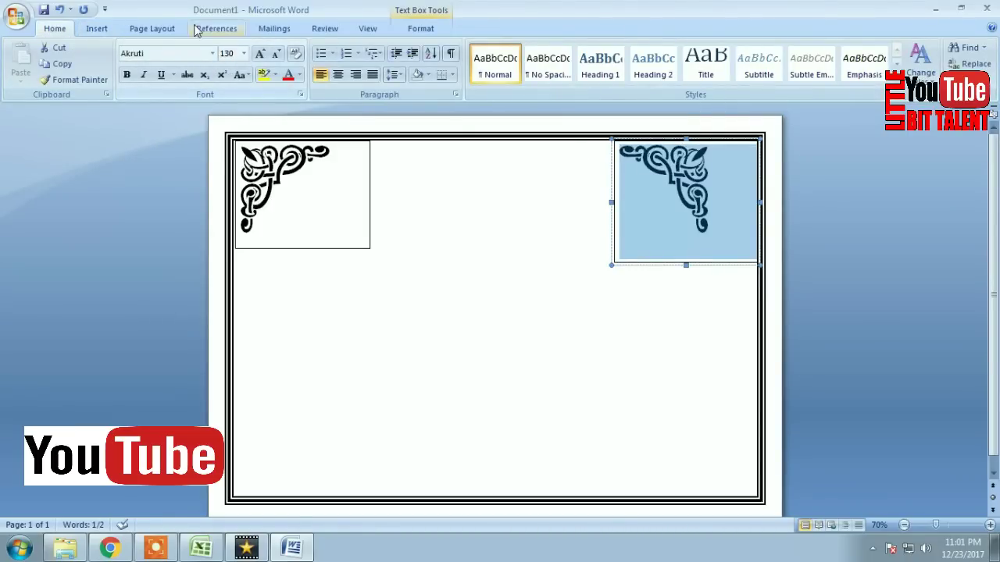
left_click(314, 203)
left_click(642, 189)
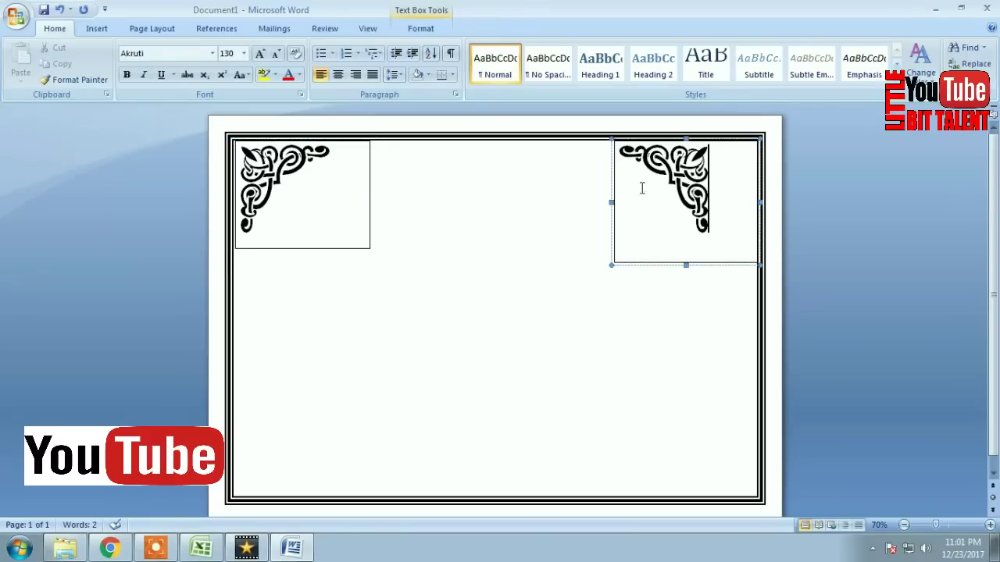
left_click(97, 29)
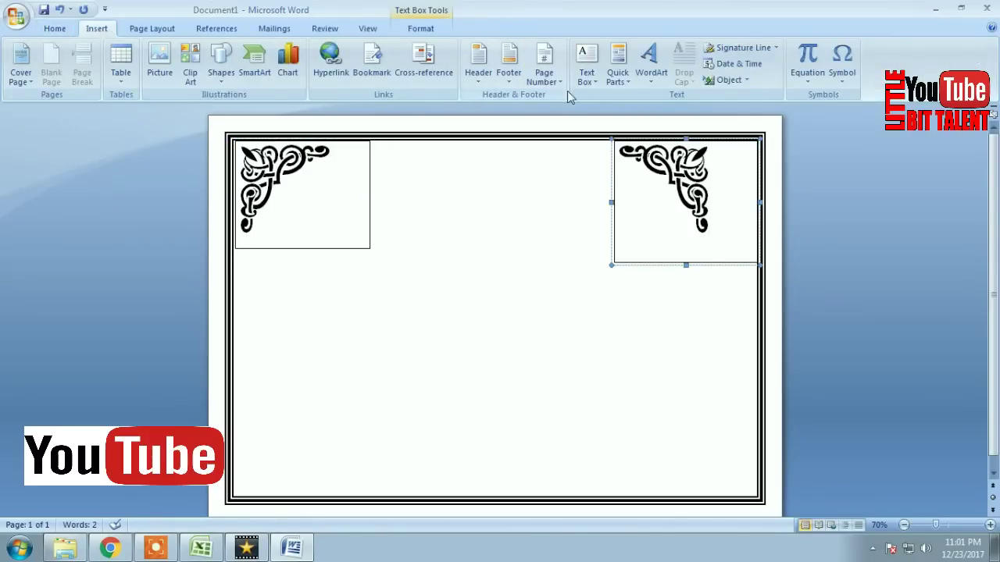
left_click(585, 81)
- Draw a bottom-left text box and insert Akruti corner ornament code 0043
left_click(617, 98)
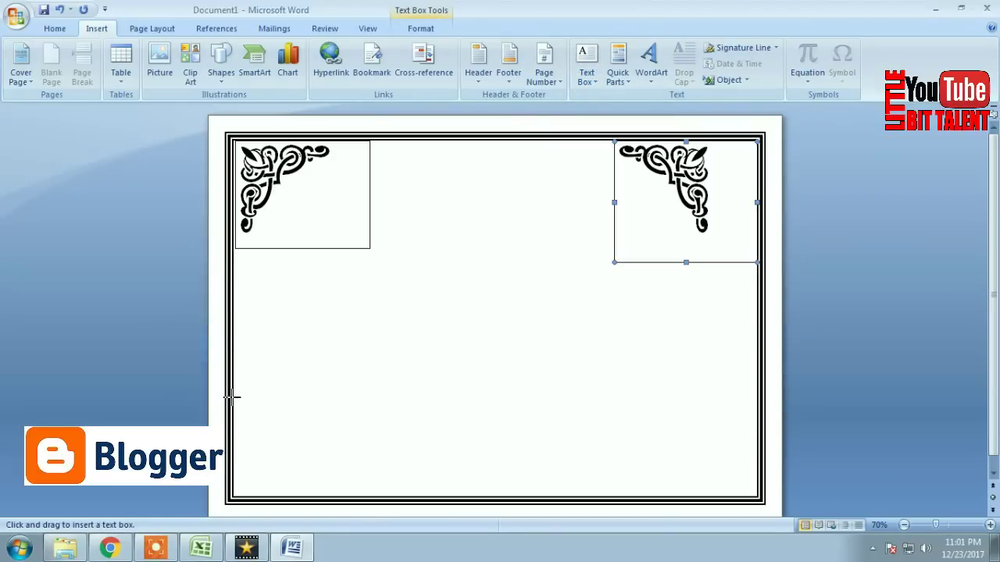
left_click_drag(236, 396, 332, 497)
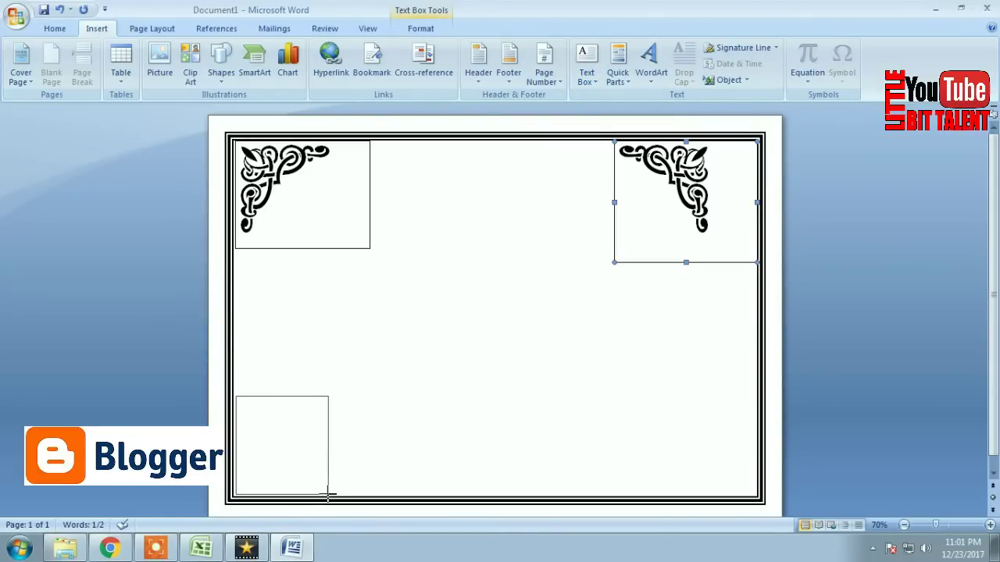
left_click(100, 29)
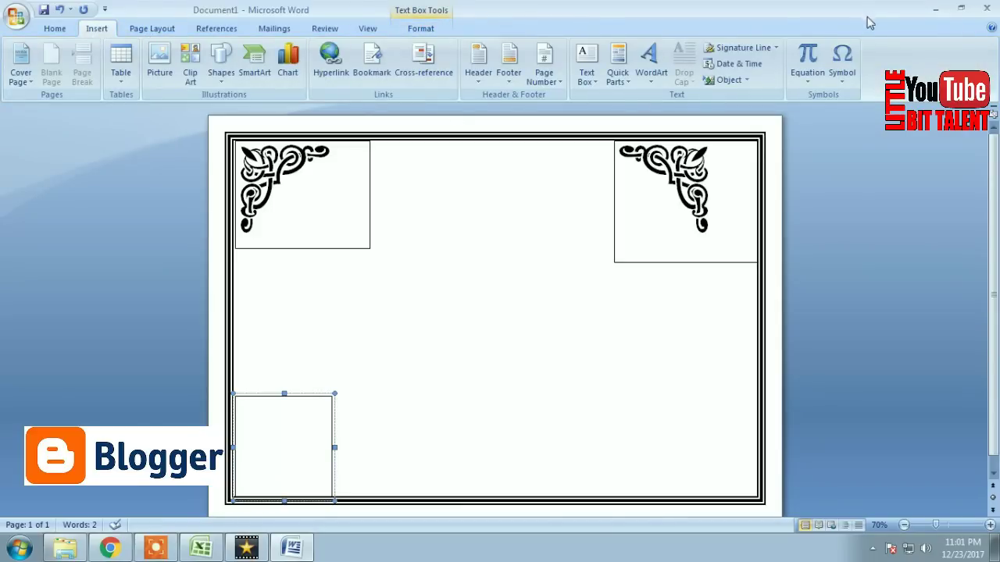
left_click(842, 63)
left_click(859, 186)
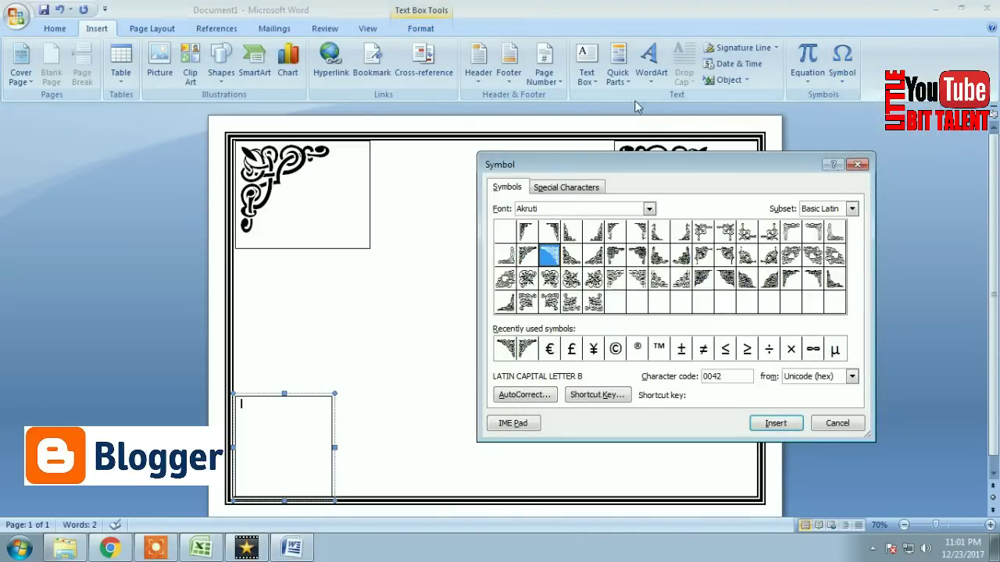
left_click(571, 253)
left_click(769, 422)
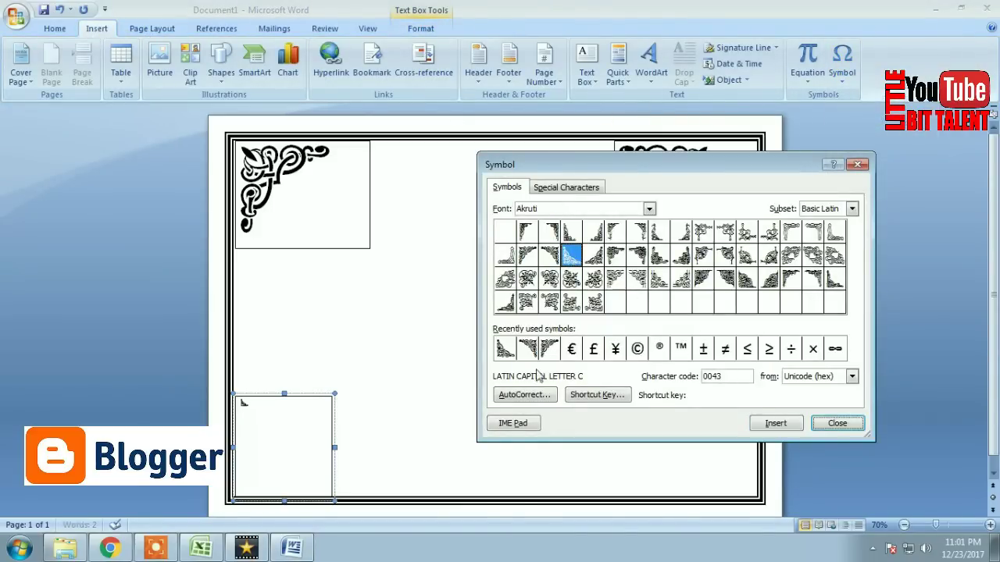
- Set the bottom-left ornament's font size to 130
left_click_drag(281, 414, 213, 400)
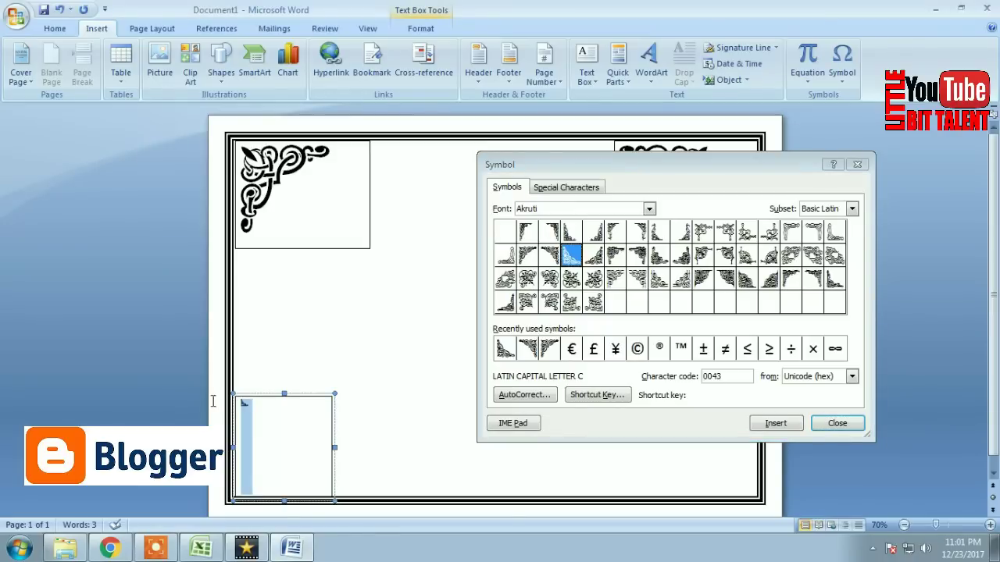
left_click(54, 28)
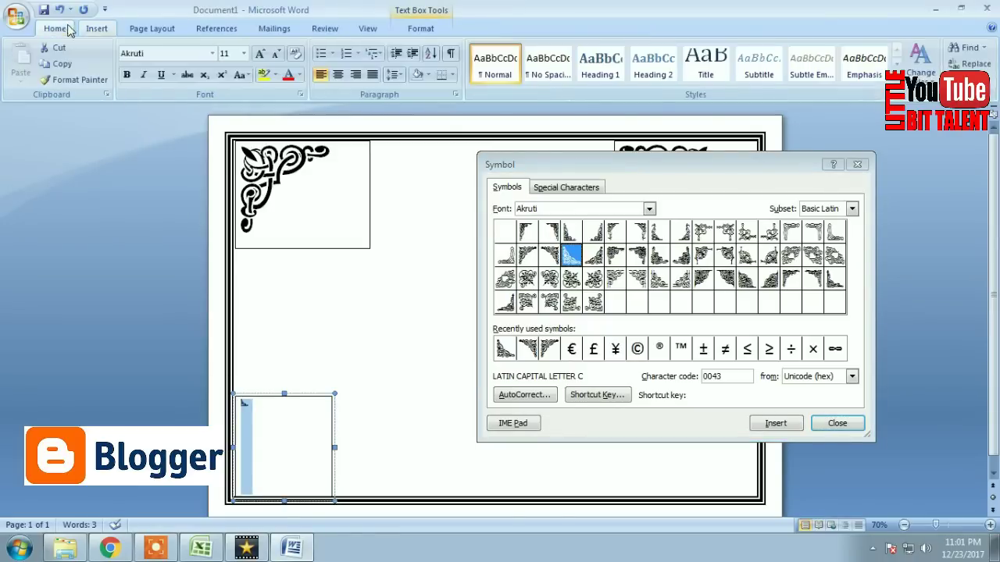
left_click(225, 53)
type("130")
key("Return")
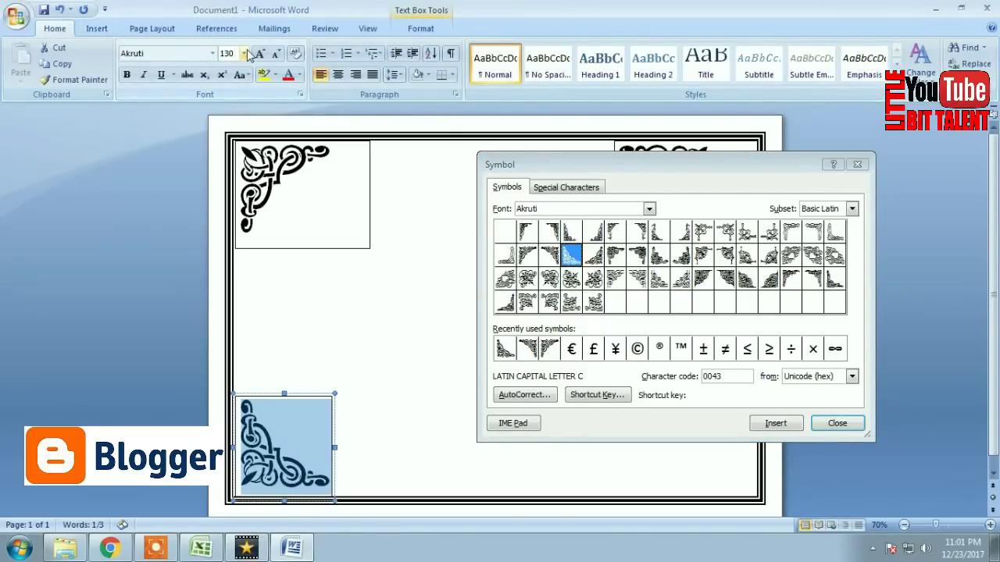
left_click_drag(658, 165, 352, 73)
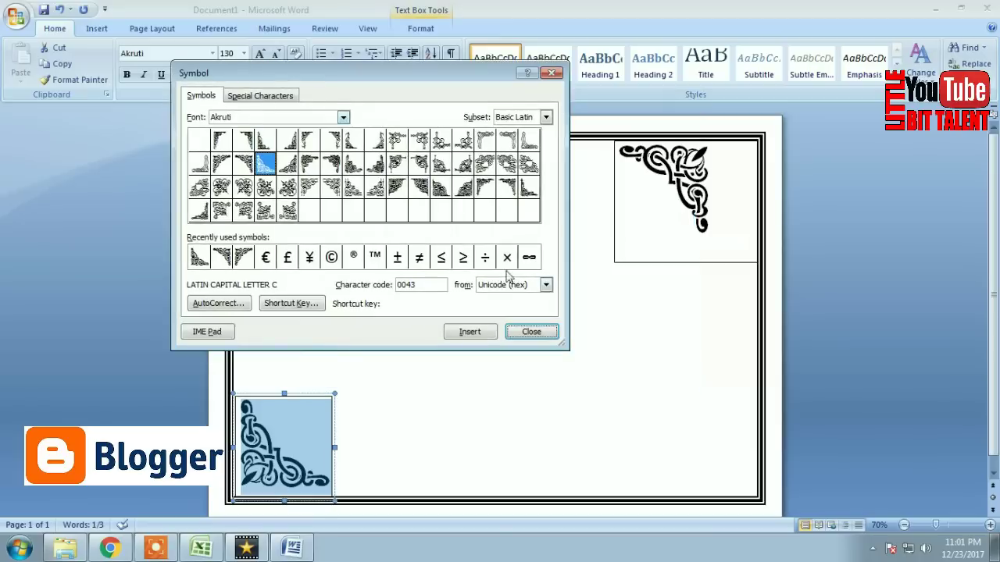
scroll(116, 41, "down", 1)
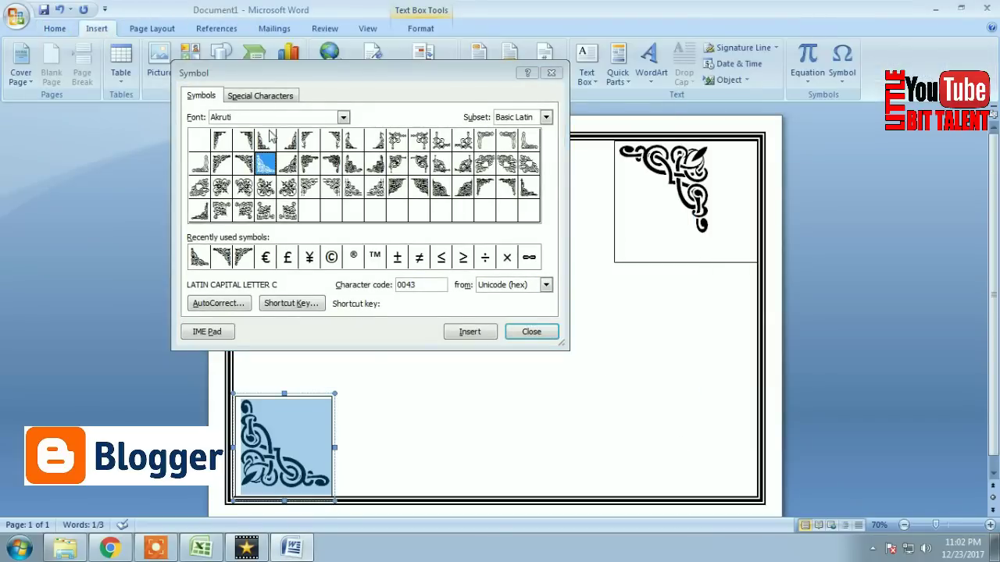
left_click(587, 70)
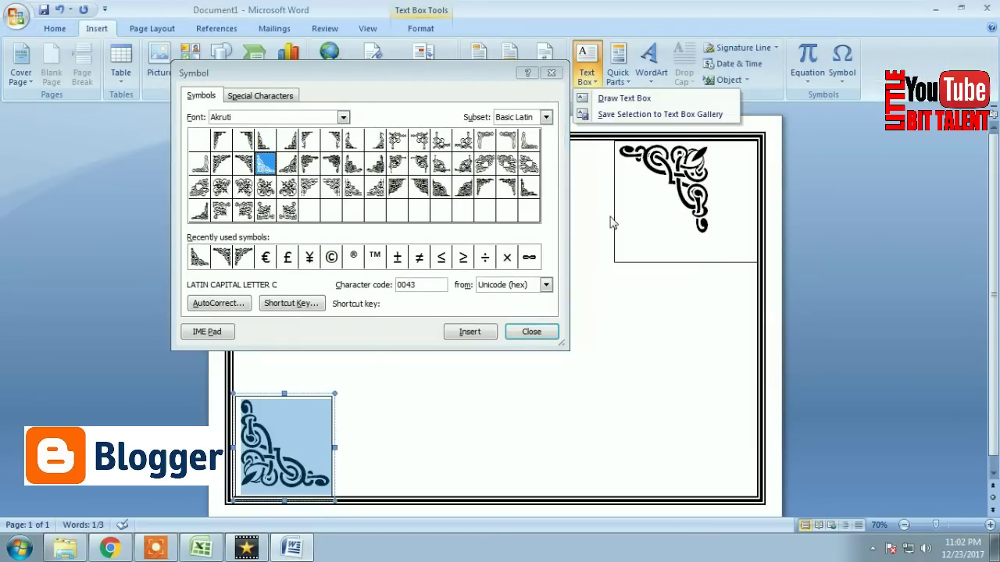
- Draw a text box in the page's bottom-right corner
left_click(617, 97)
left_click_drag(615, 379, 737, 491)
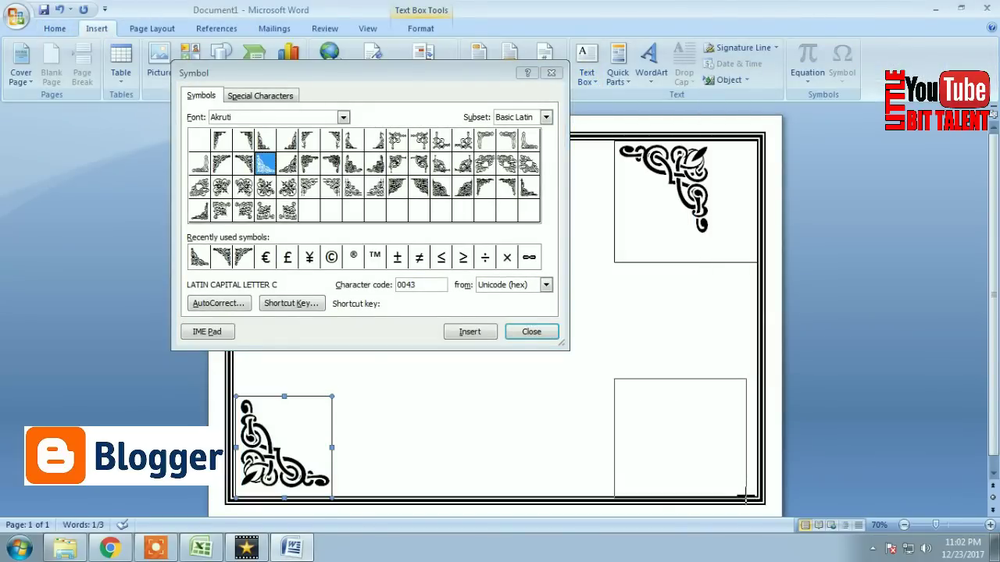
left_click_drag(705, 379, 725, 380)
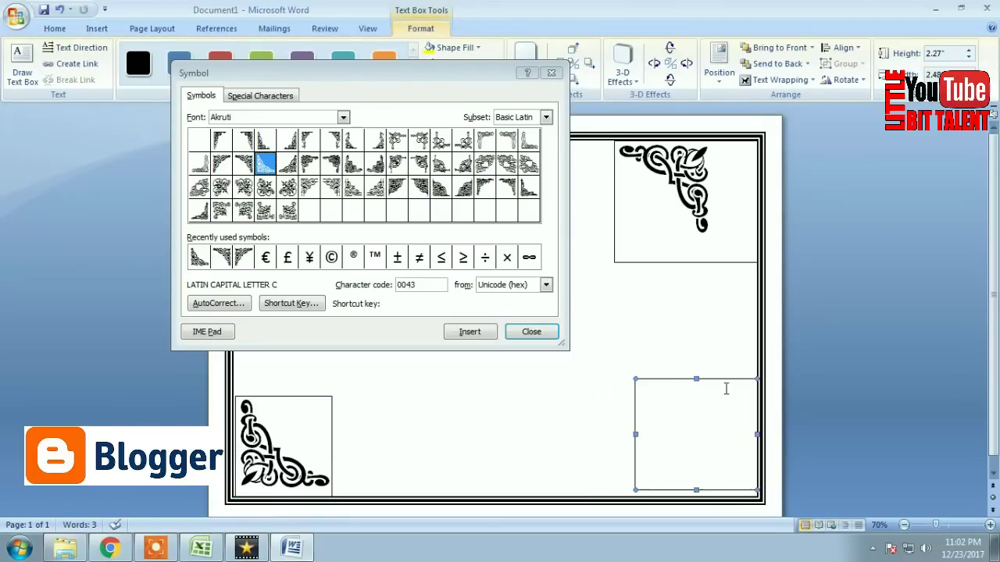
- Insert the Akruti bottom-right corner ornament and set it to 130 pt
left_click(289, 164)
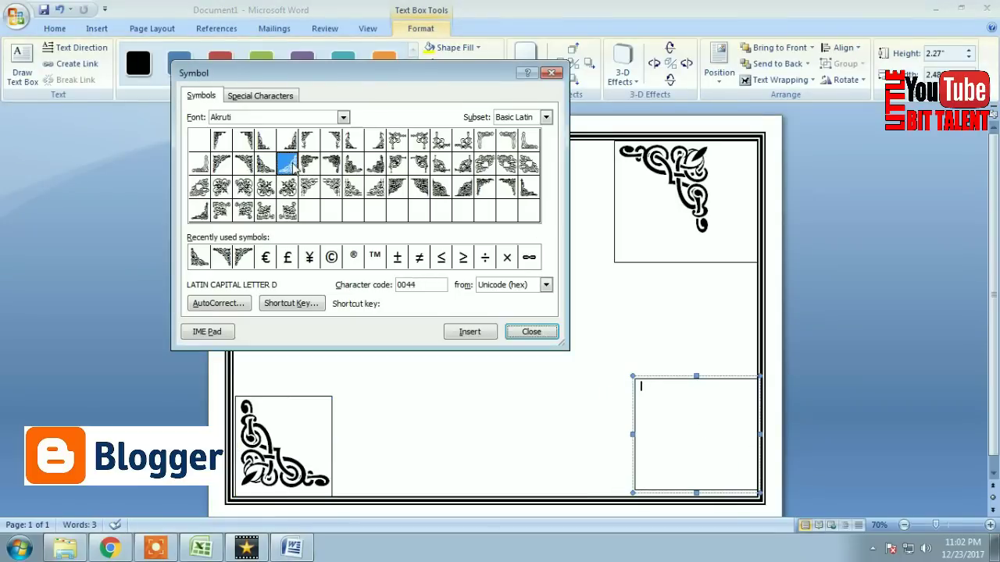
left_click(469, 331)
left_click(531, 332)
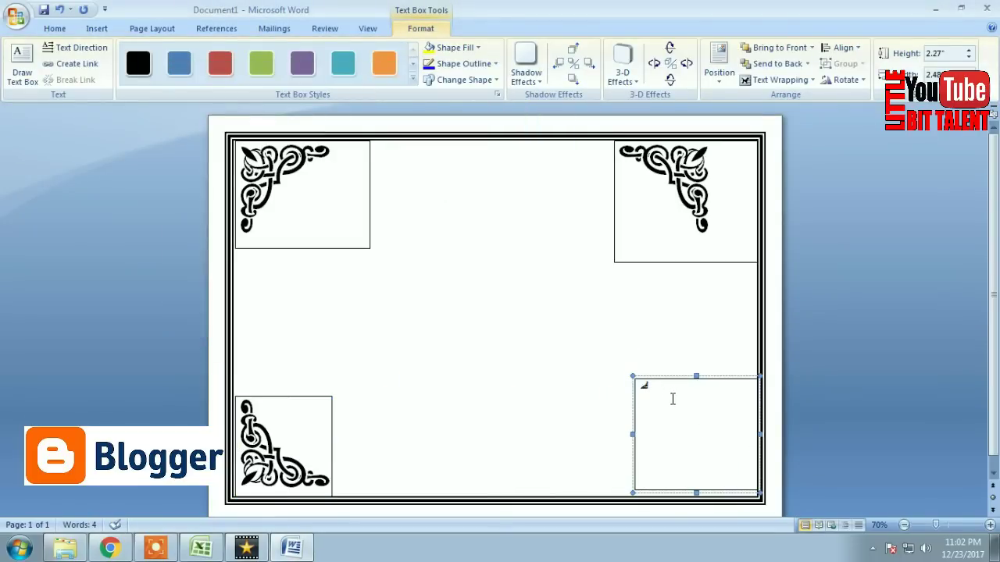
left_click_drag(672, 399, 639, 385)
left_click(55, 28)
type("130")
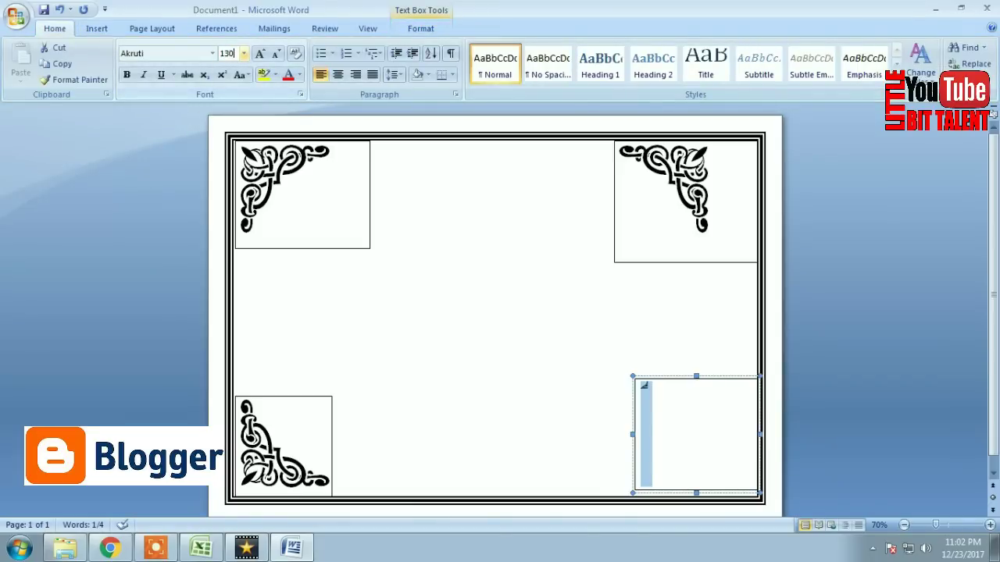
key("Return")
left_click(447, 252)
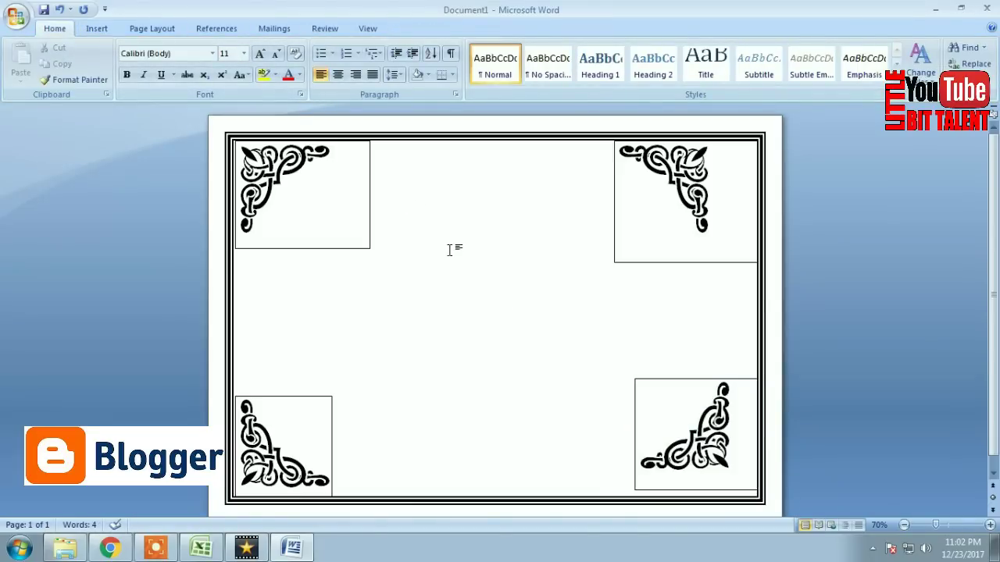
left_click(356, 207)
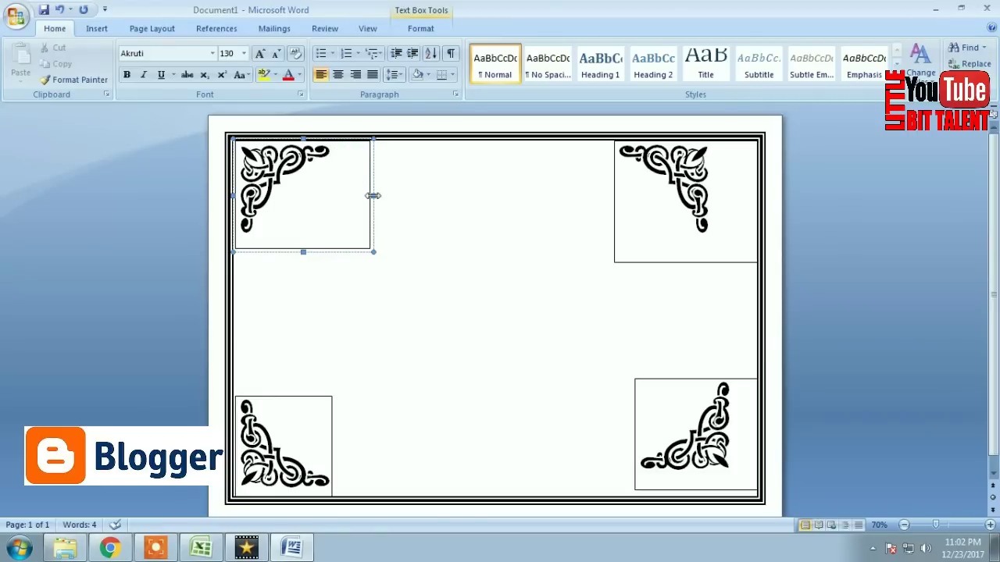
- Shrink the top-left and top-right ornament boxes narrower and shorter to fit their designs
left_click_drag(373, 195, 337, 196)
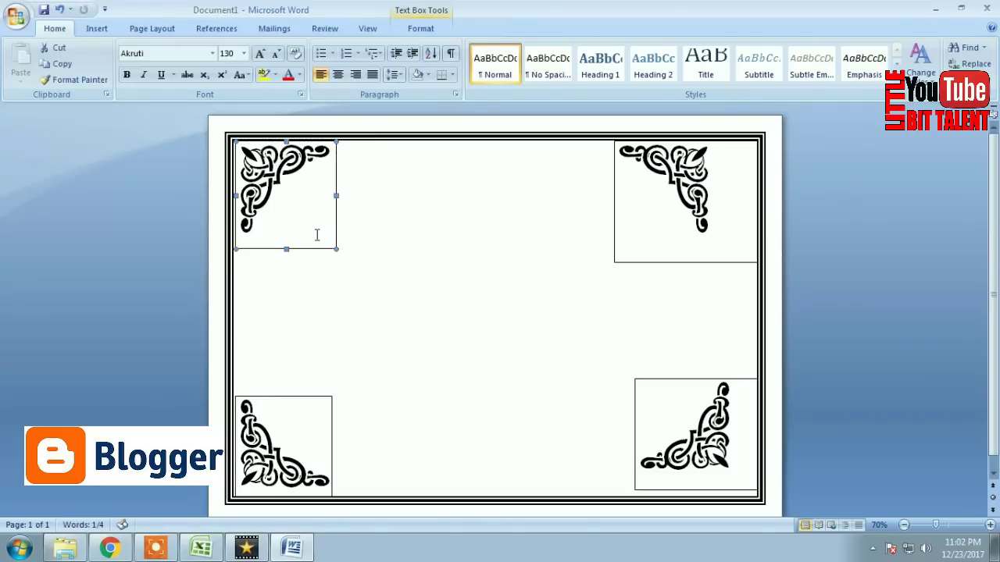
left_click_drag(286, 242, 286, 233)
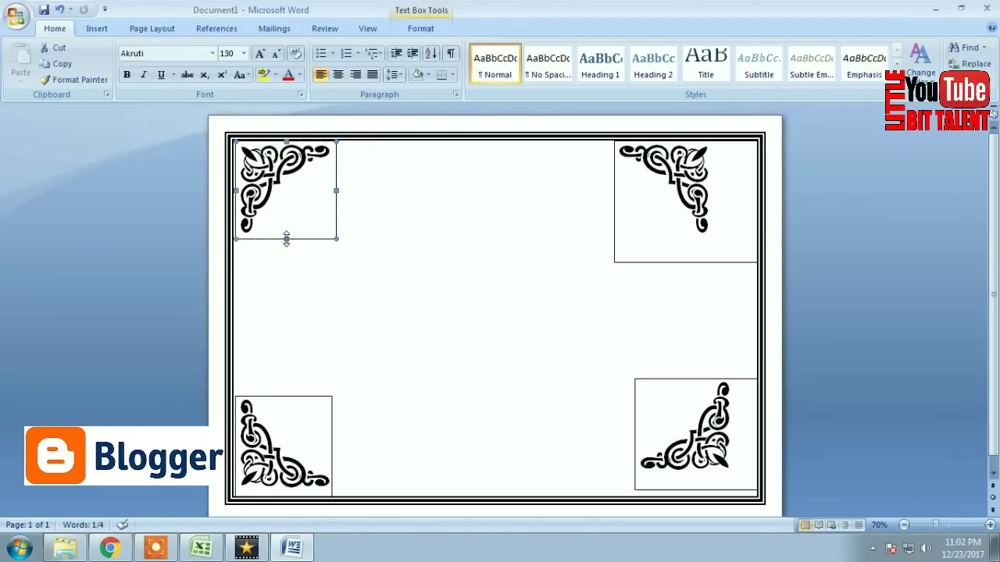
left_click(622, 188)
left_click_drag(685, 262, 682, 239)
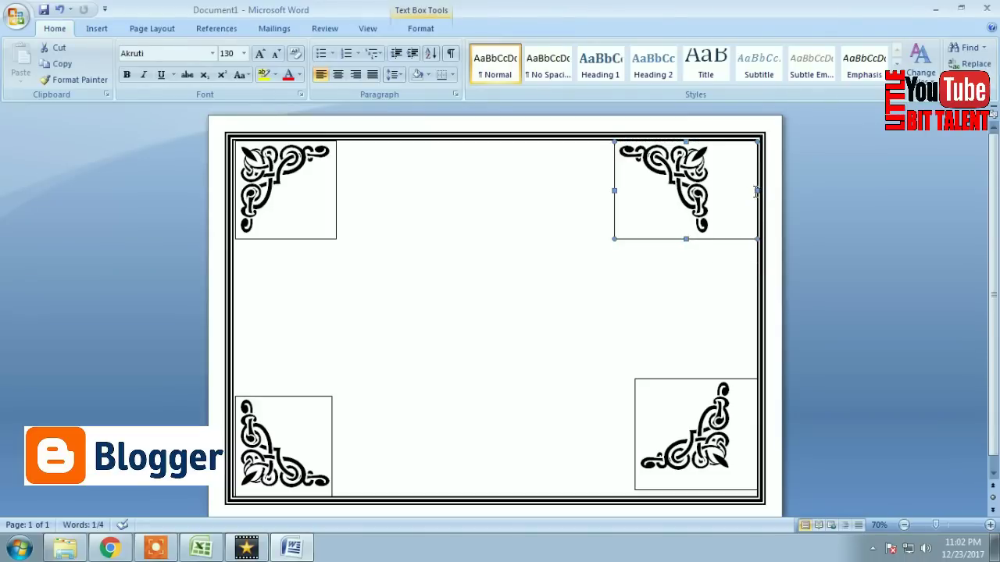
left_click_drag(757, 191, 721, 195)
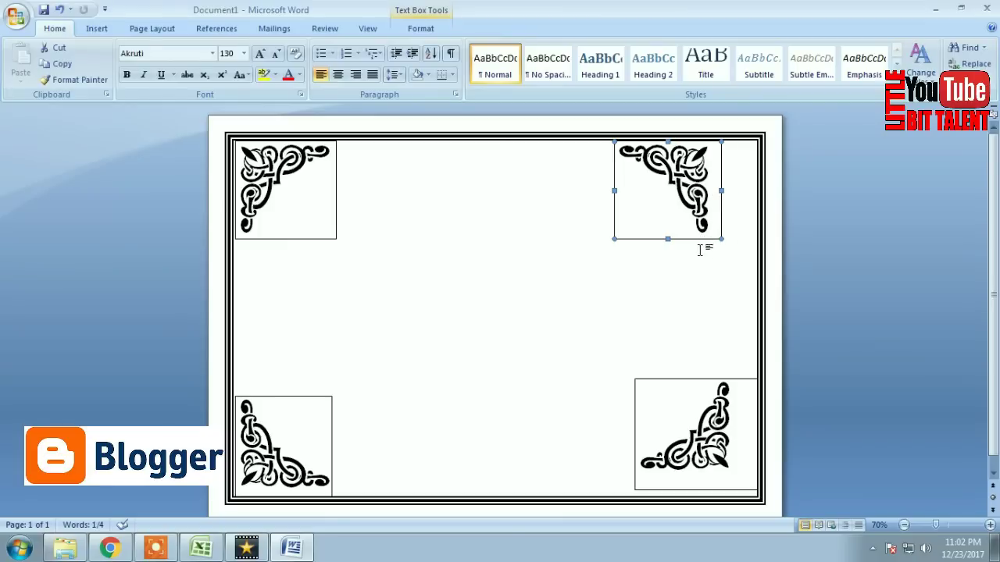
- Move the top-right ornament box snugly into the border's top-right corner
left_click(699, 250)
left_click(663, 239)
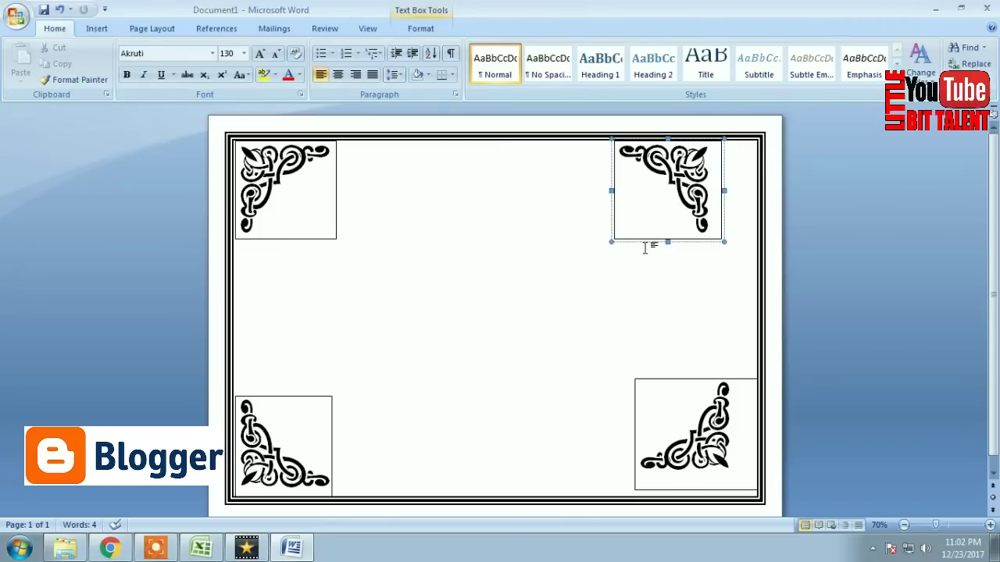
left_click(640, 242)
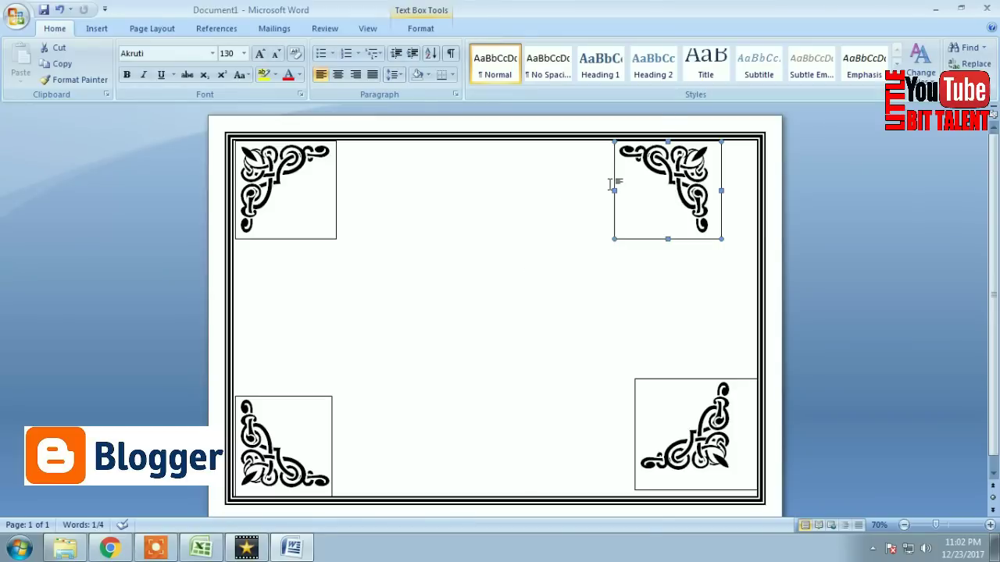
key("Right")
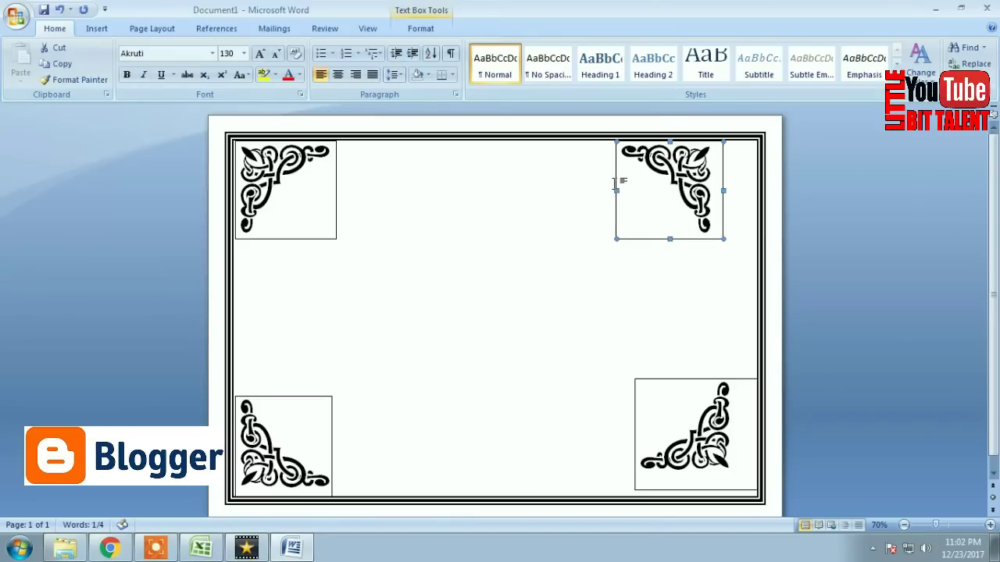
key("Right")
key("Right")
key("Right")
key("Right")
key("ctrl+Down")
key("ctrl+Down")
key("ctrl+Right")
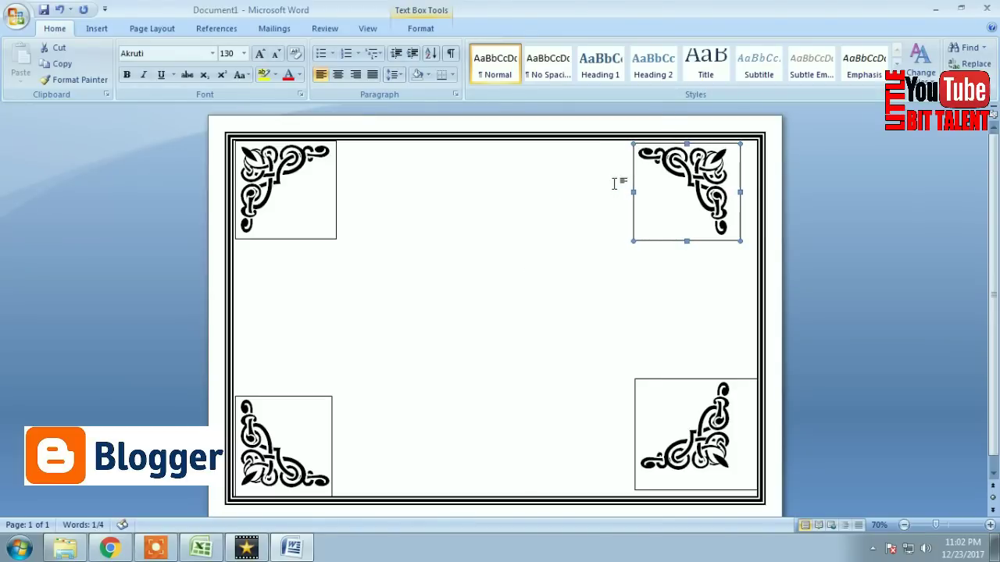
key("ctrl+Right")
key("ctrl+Right")
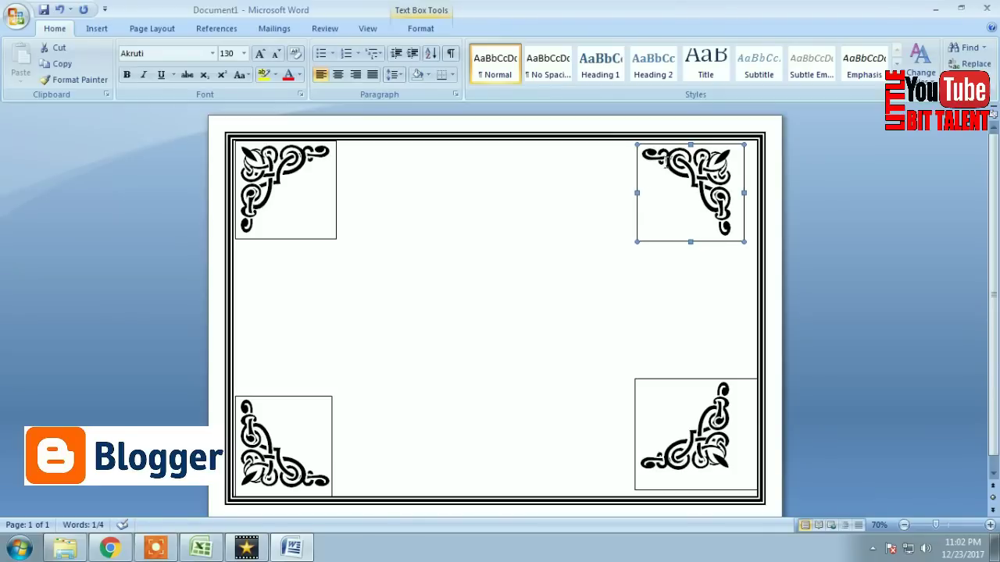
left_click_drag(663, 145, 690, 149)
key("Left")
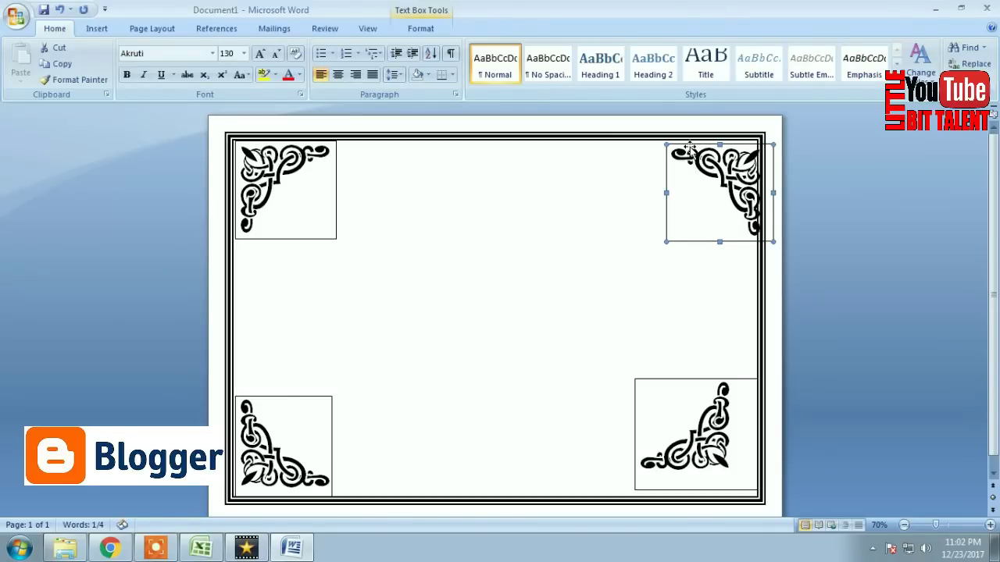
key("Left")
key("Up")
key("Up")
key("Up")
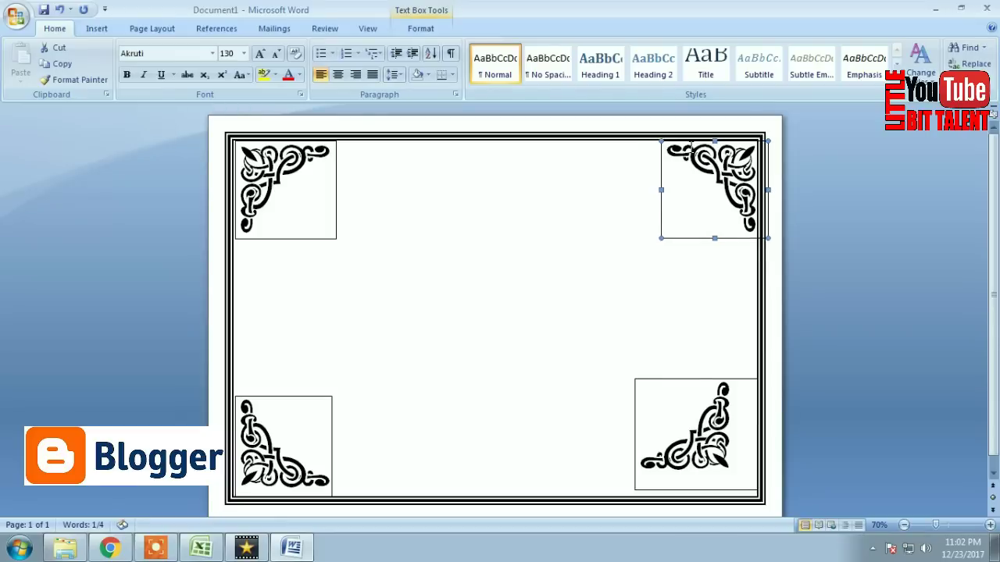
key("Up")
key("Right")
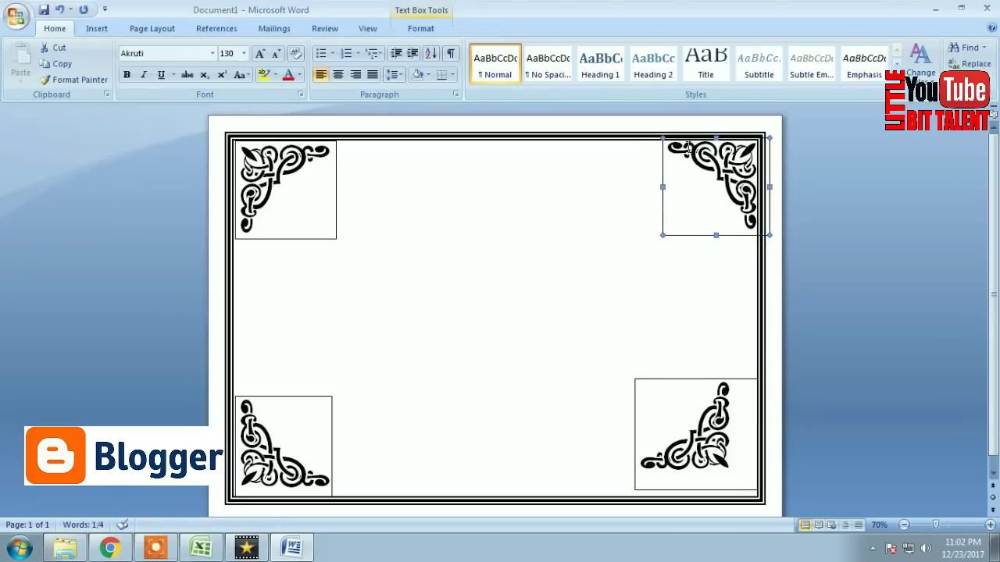
- Narrow and shorten the bottom-right ornament box, then nudge it into the bottom-right corner
left_click(712, 383)
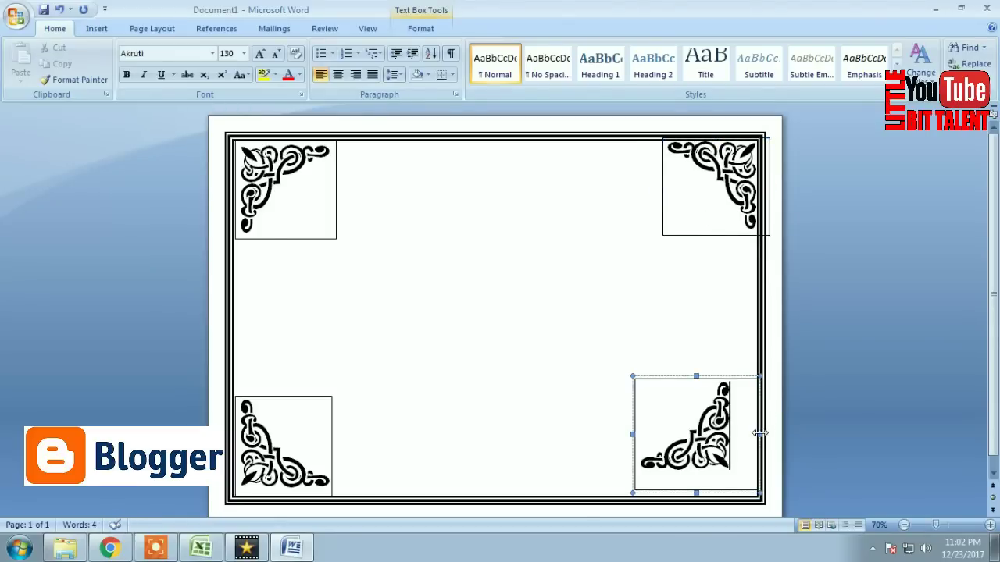
left_click_drag(756, 434, 742, 434)
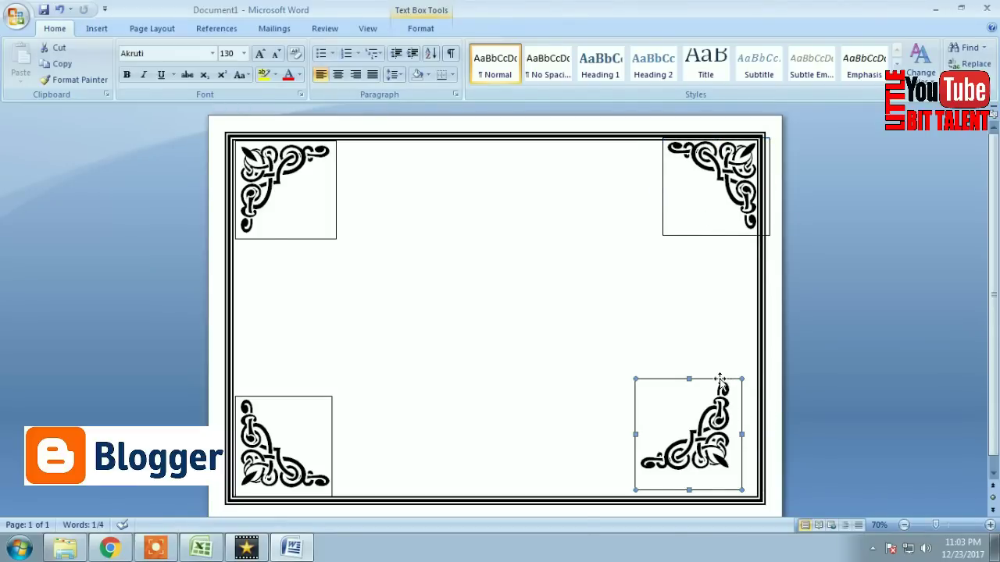
left_click_drag(689, 490, 689, 475)
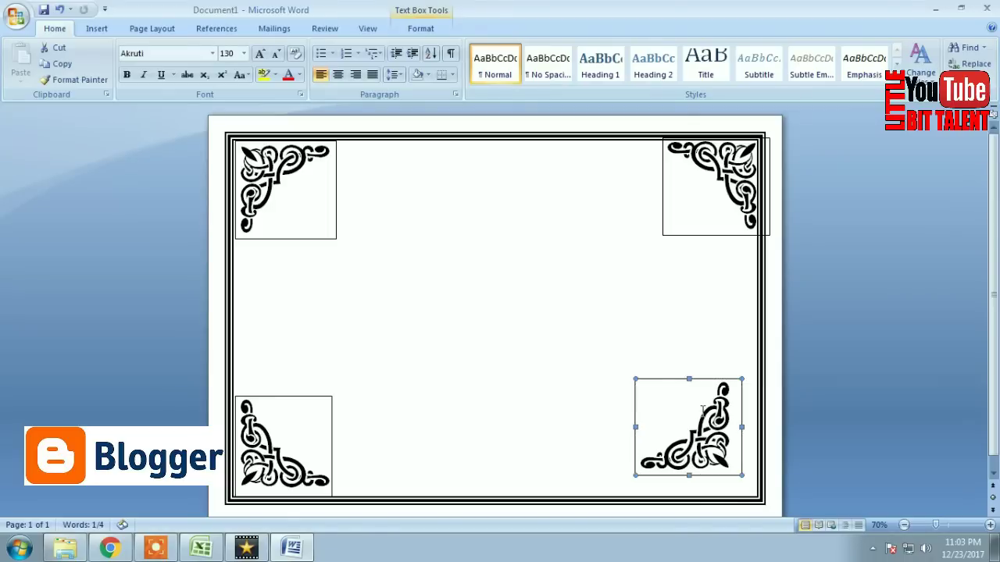
key("Down")
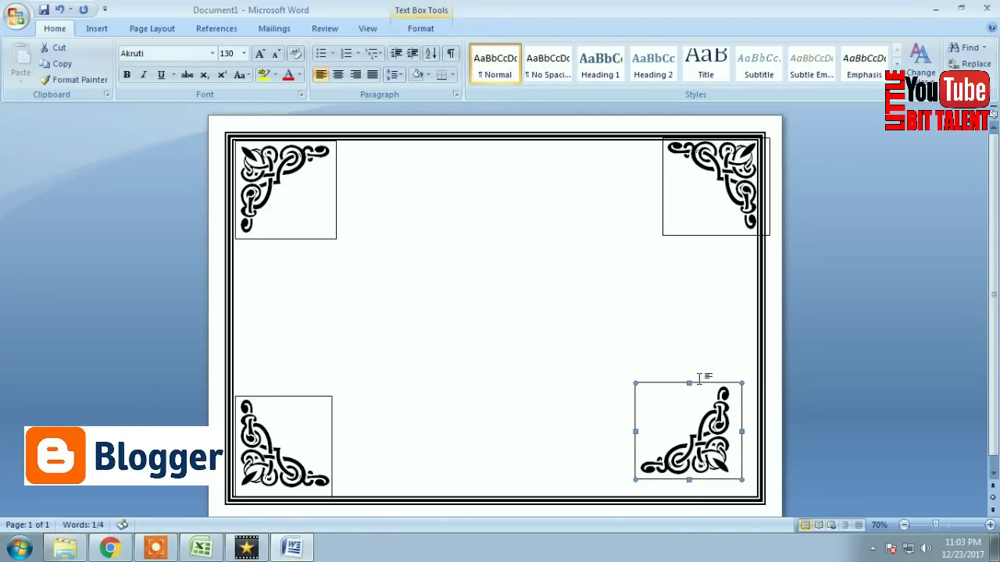
key("Down")
key("Down")
key("Down")
key("Right")
key("Right")
key("Right")
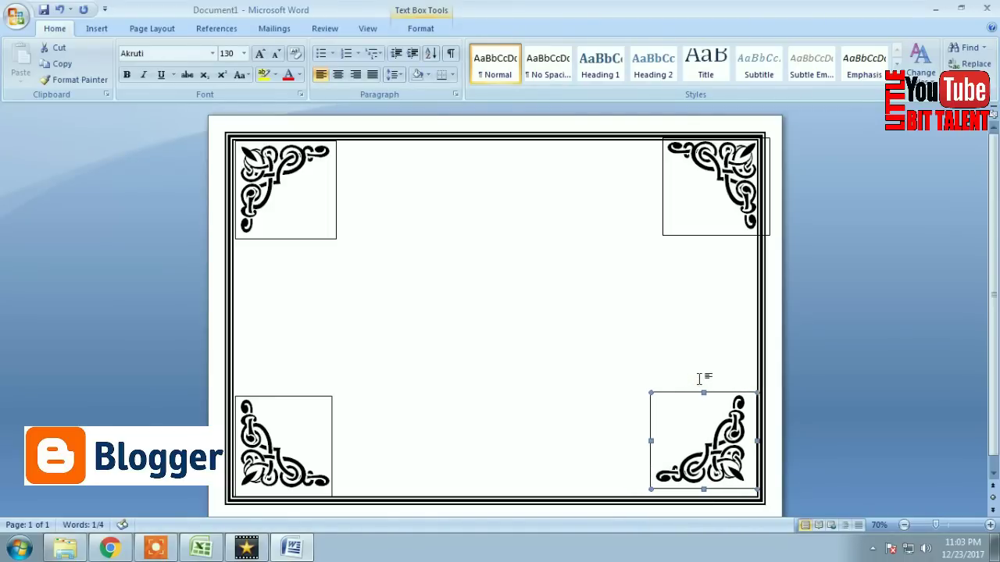
key("Right")
key("Right")
key("Down")
key("Right")
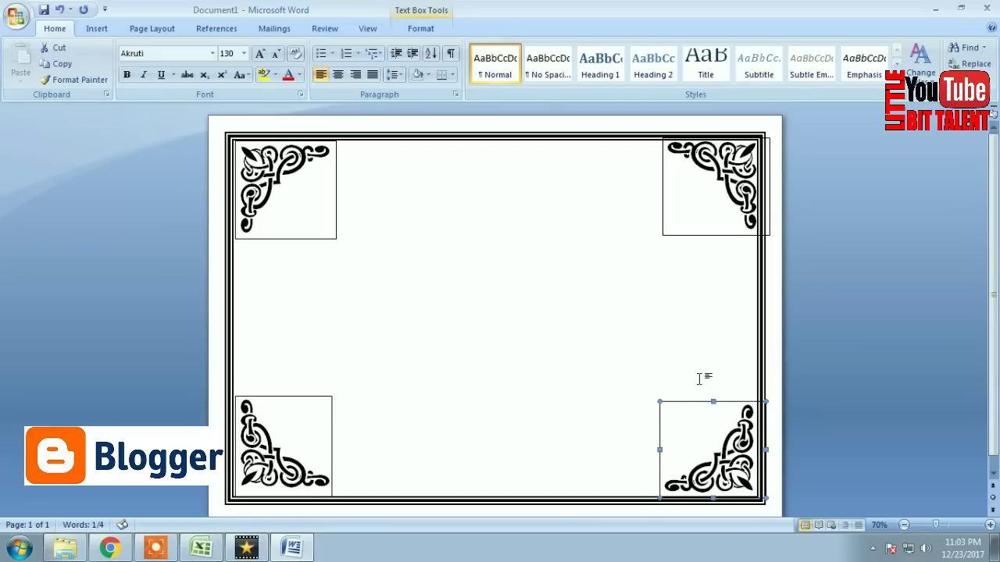
key("Down")
key("Right")
key("Right")
key("Up")
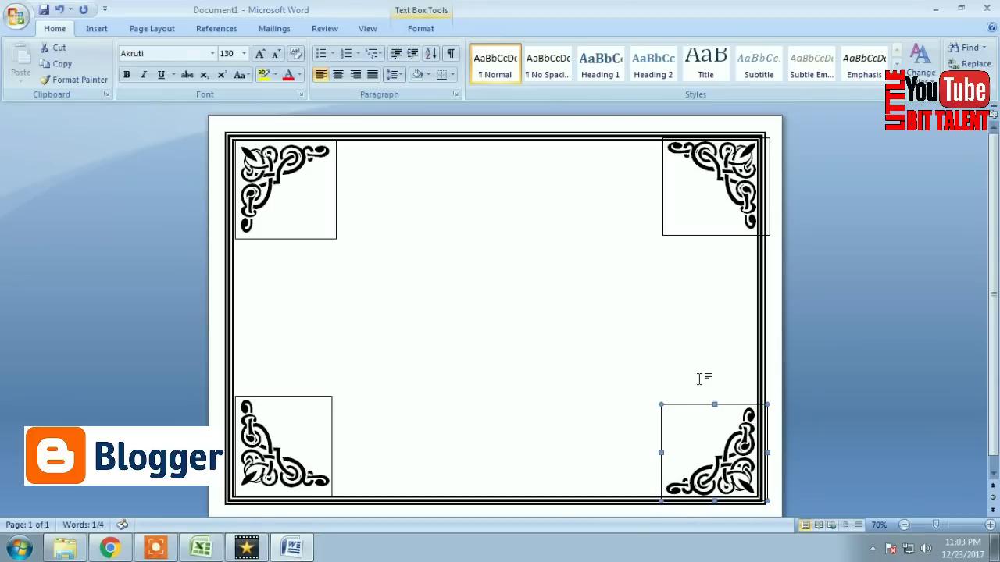
key("Right")
- Nudge the bottom-left and top-left ornament boxes snugly into their border corners
left_click(286, 397)
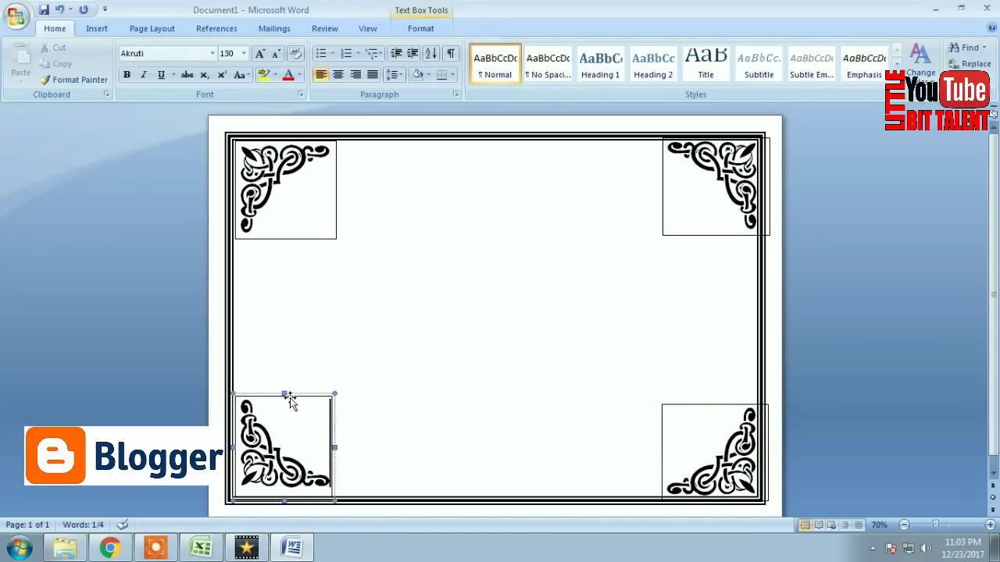
left_click_drag(302, 398, 302, 408)
key("Down")
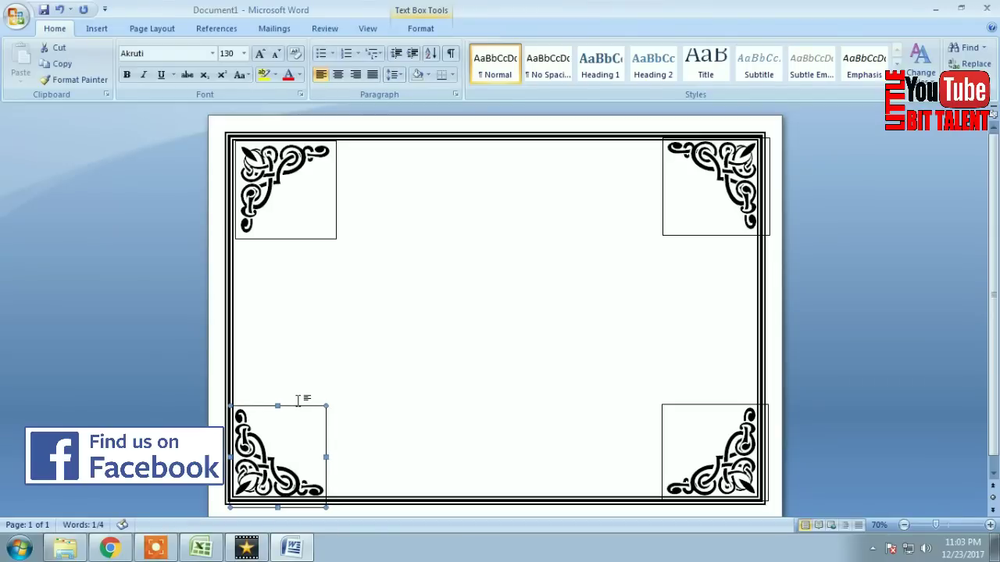
key("Left")
left_click(322, 239)
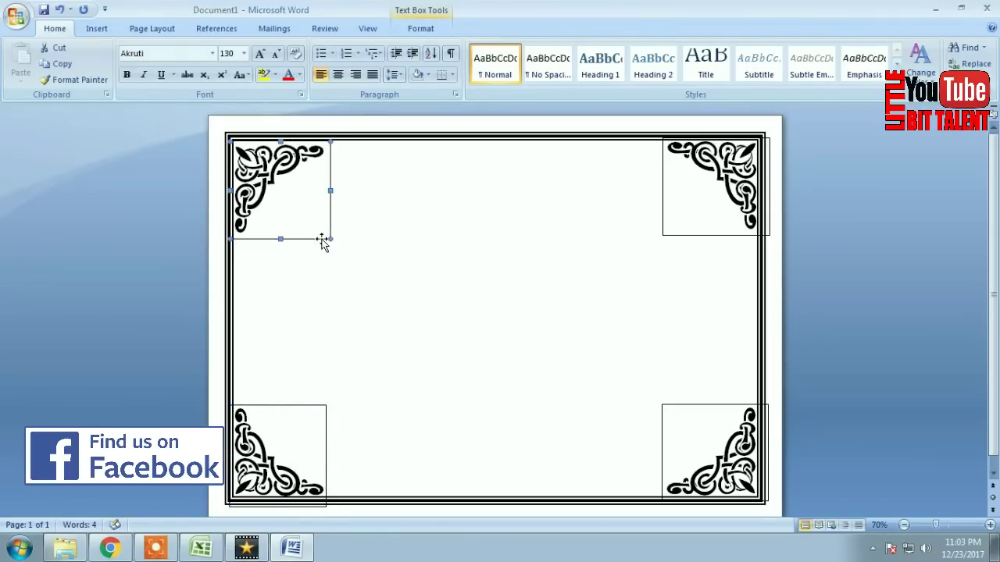
key("Left")
key("Left")
key("Left")
key("Up")
key("Up")
key("Up")
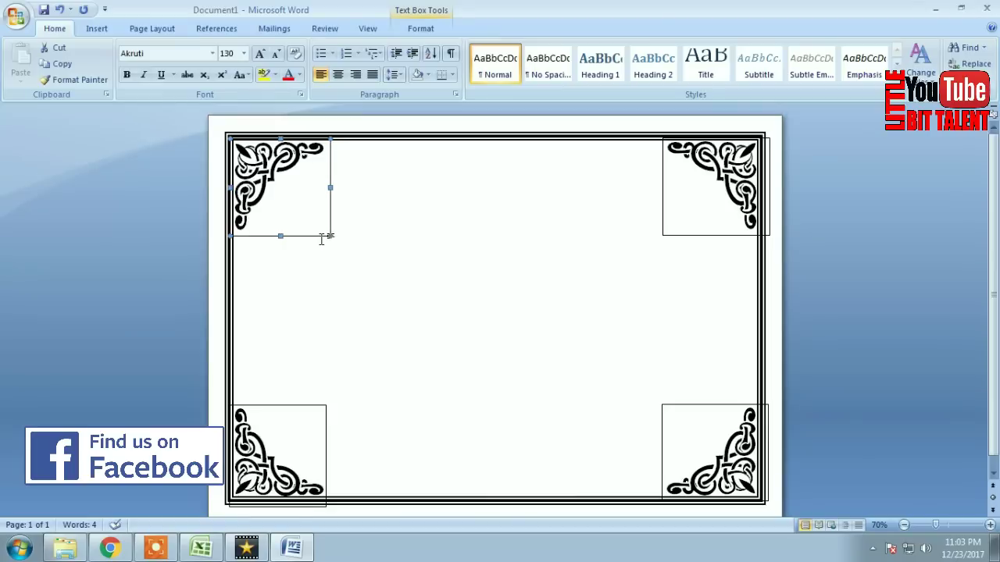
key("Up")
- Select the top-right ornament box and show the Text Box Tools Format options
left_click(747, 237)
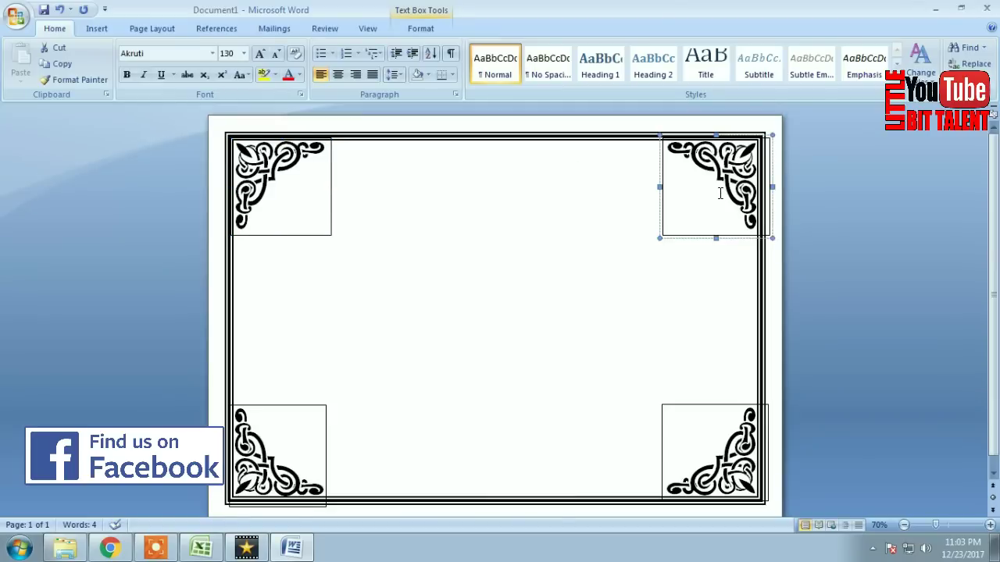
left_click(263, 189)
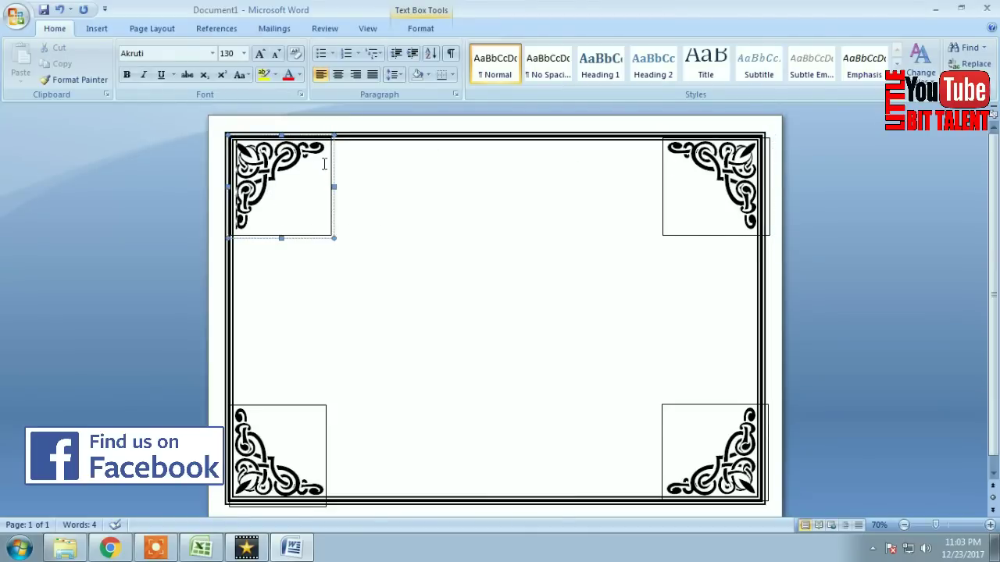
left_click(347, 164)
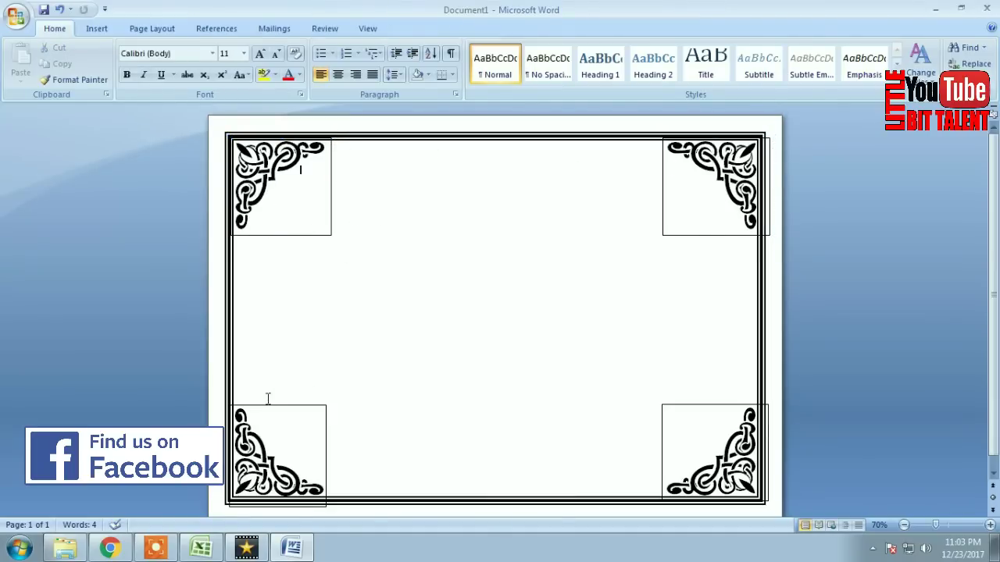
left_click(681, 444)
left_click(699, 194)
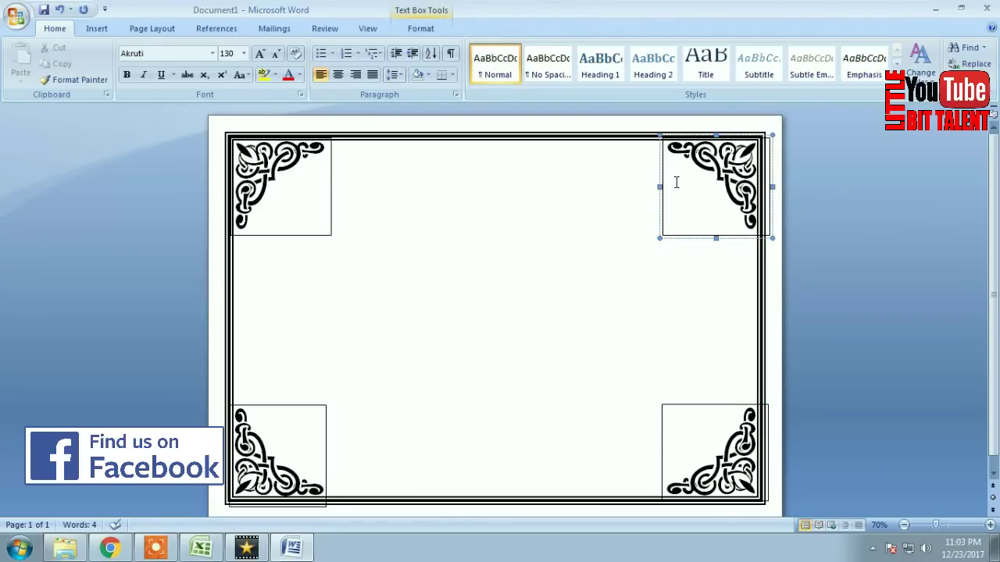
left_click(436, 31)
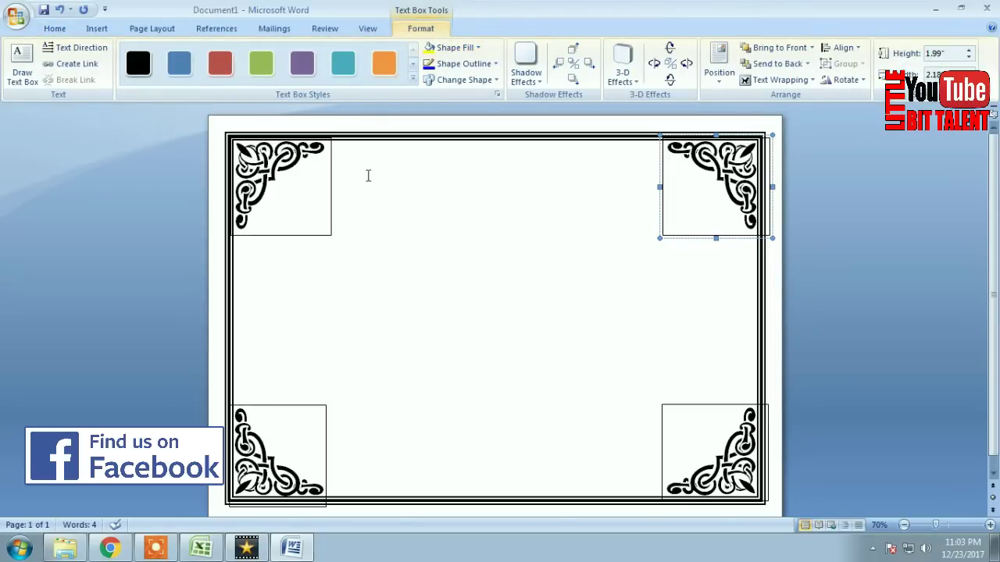
- Set Shape Outline to No Outline on the top-left and top-right ornament boxes
left_click(331, 197)
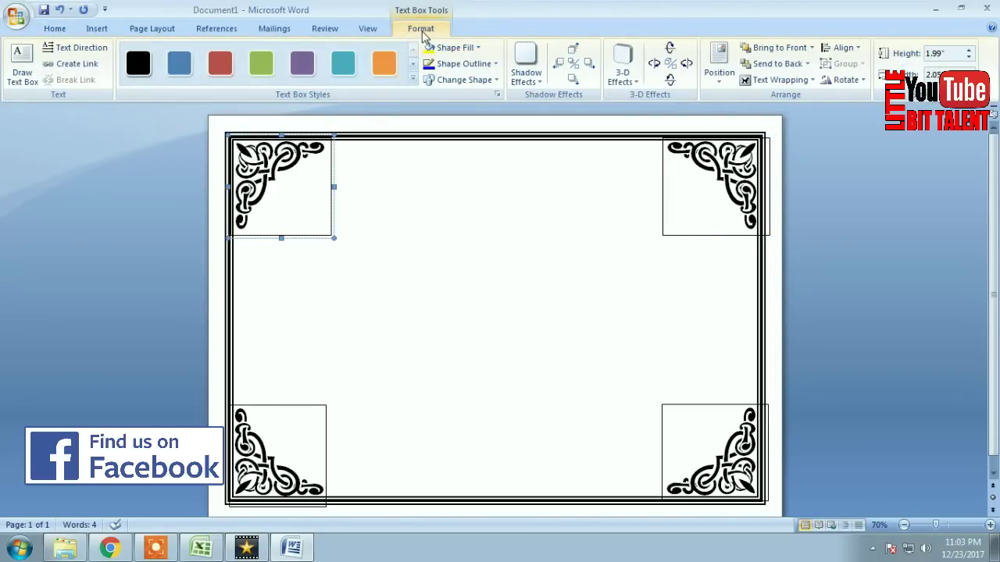
left_click(463, 64)
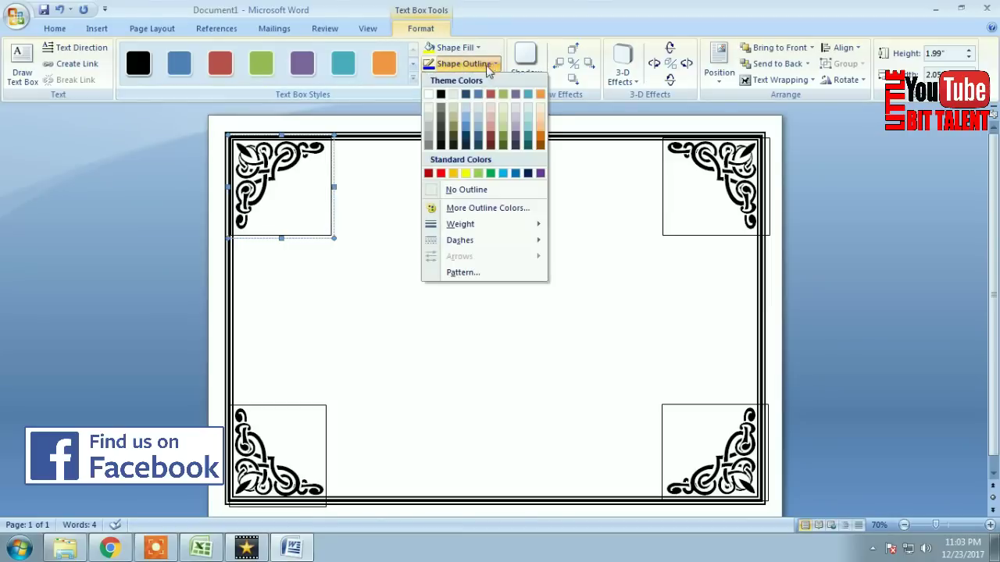
left_click(457, 195)
left_click(635, 212)
left_click(694, 196)
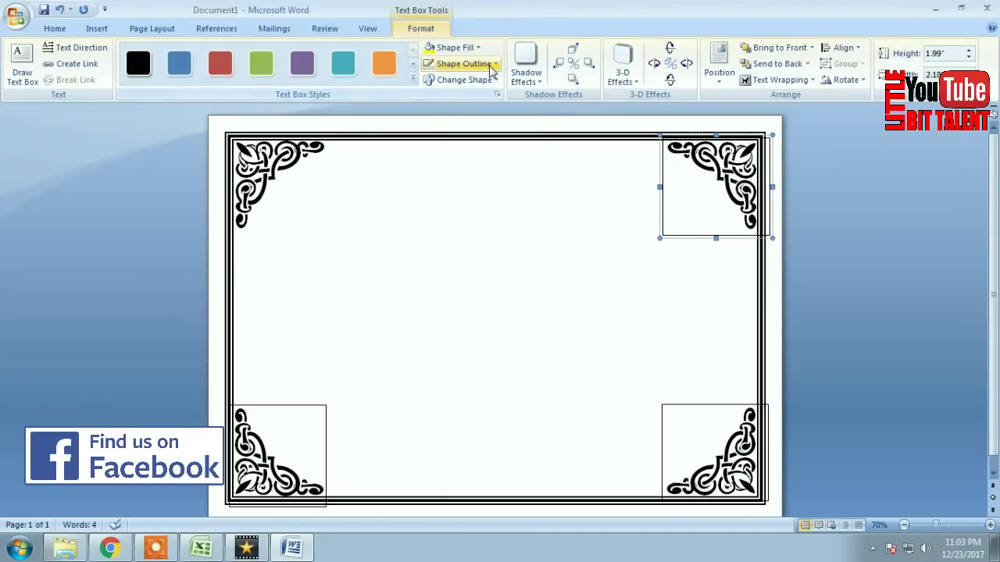
left_click(467, 64)
left_click(457, 189)
left_click(450, 297)
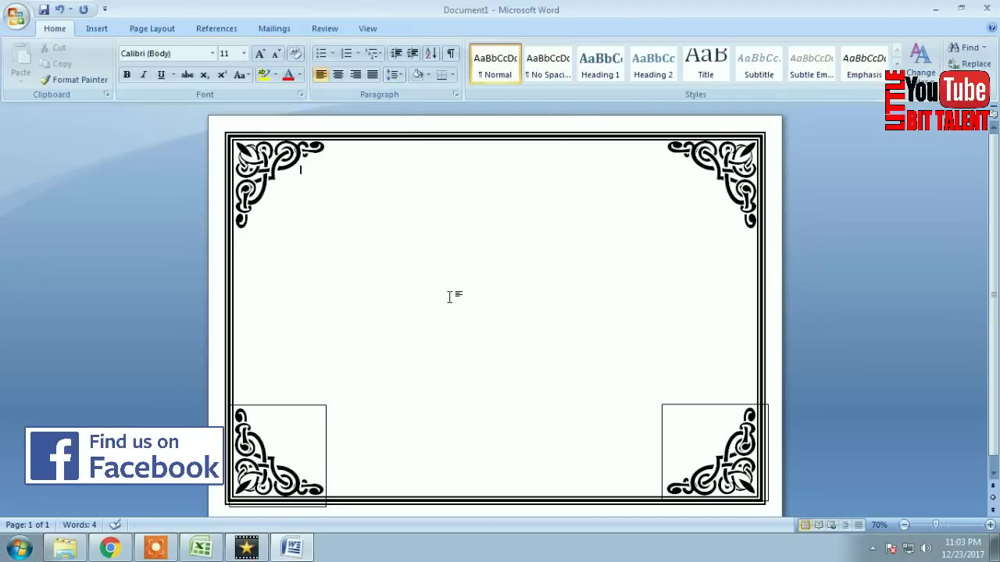
- Set No Outline on the bottom-left and bottom-right ornament boxes, then deselect
left_click(298, 449)
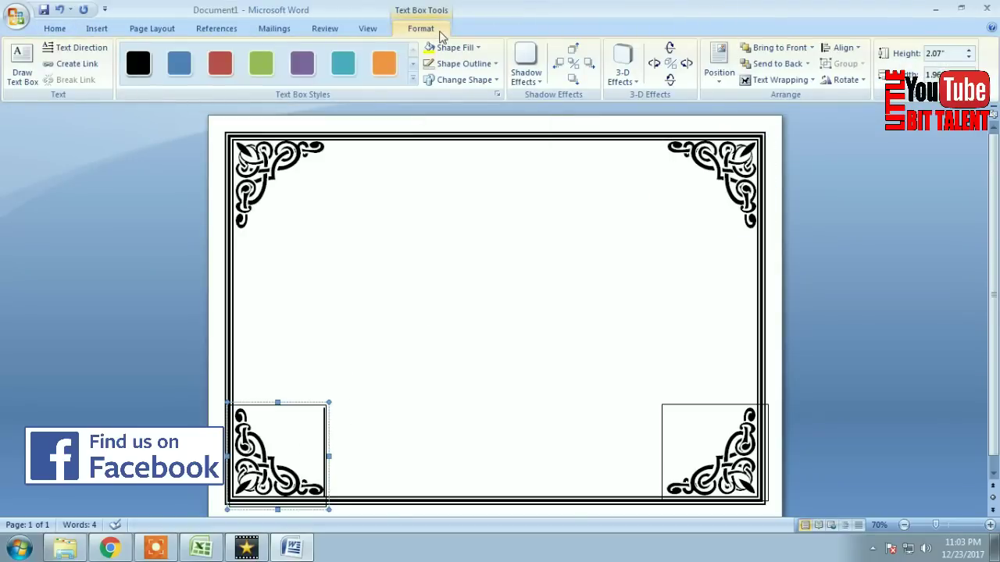
left_click(486, 74)
left_click(457, 190)
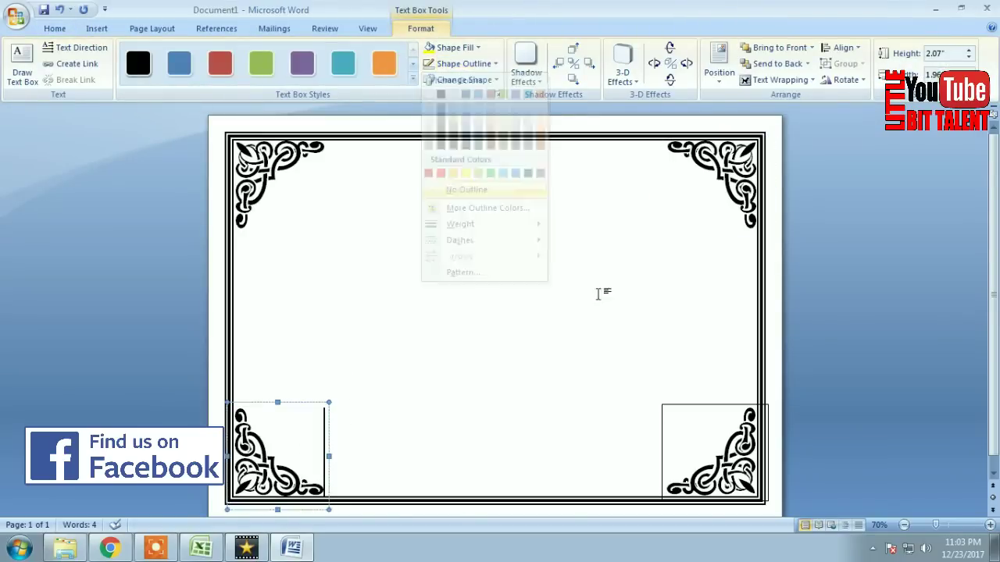
left_click(669, 423)
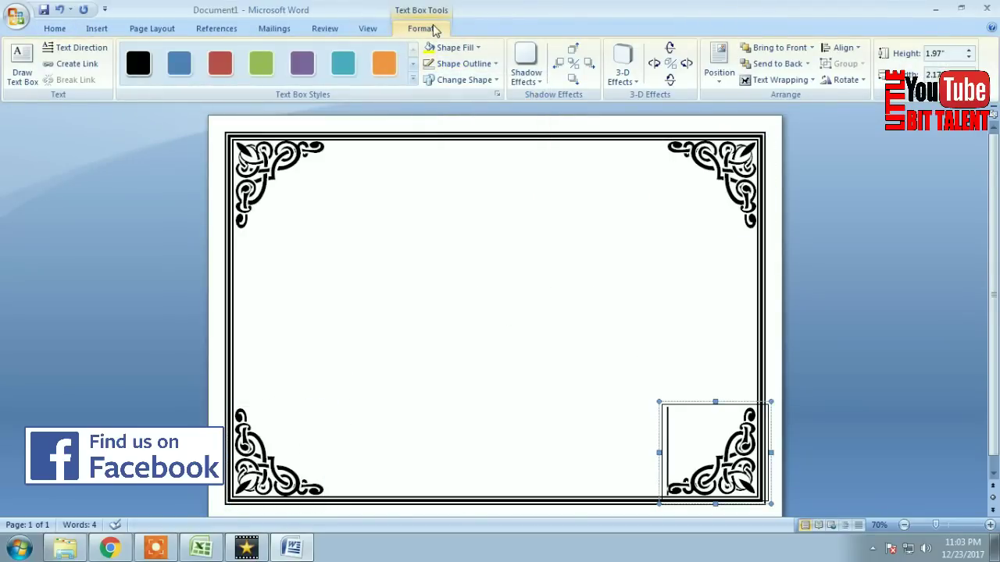
left_click(488, 68)
left_click(452, 193)
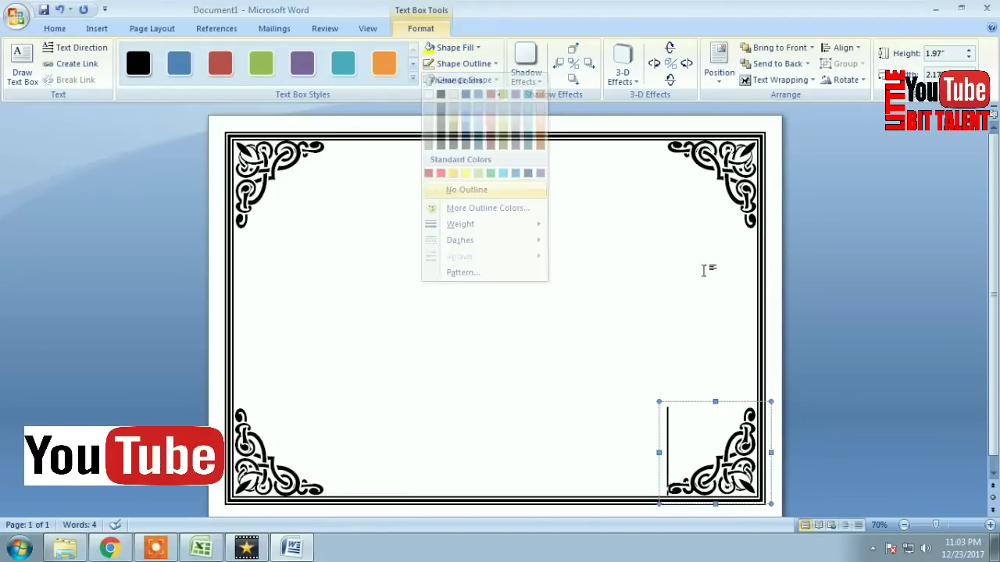
left_click(647, 315)
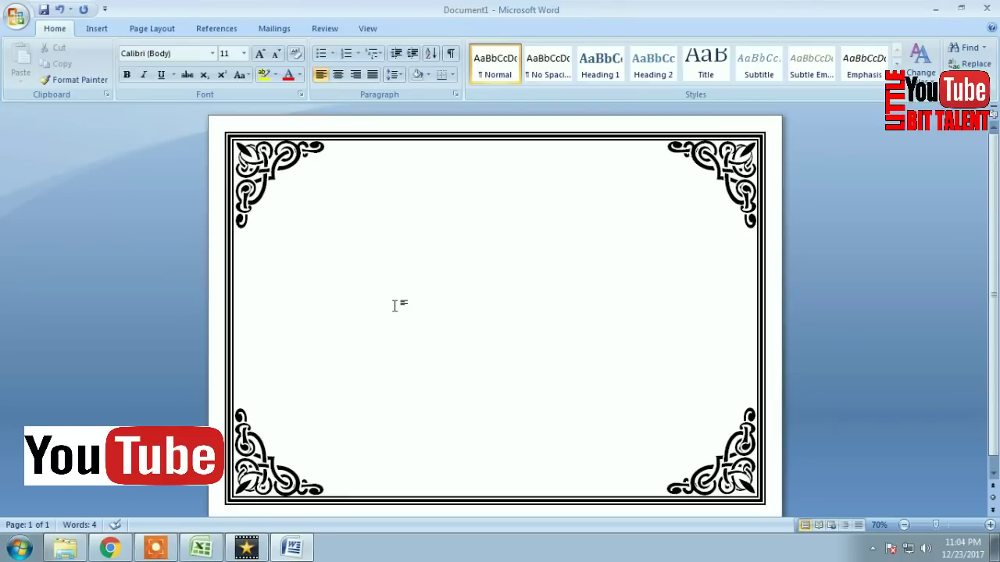
- Insert a first-style WordArt reading 'SAGARMATHA EDUCATION PLUS' in capitals
left_click(97, 29)
left_click(648, 75)
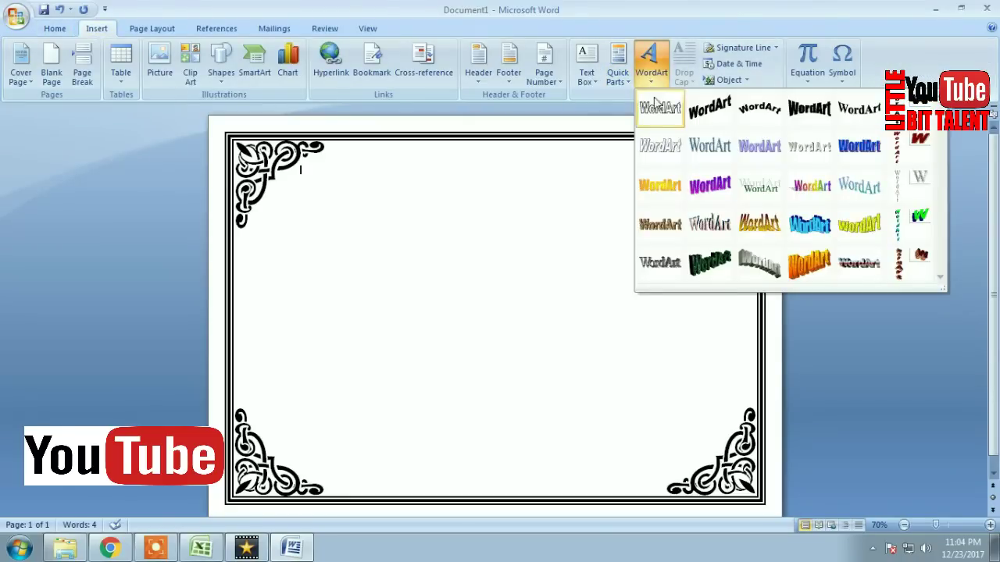
left_click(660, 113)
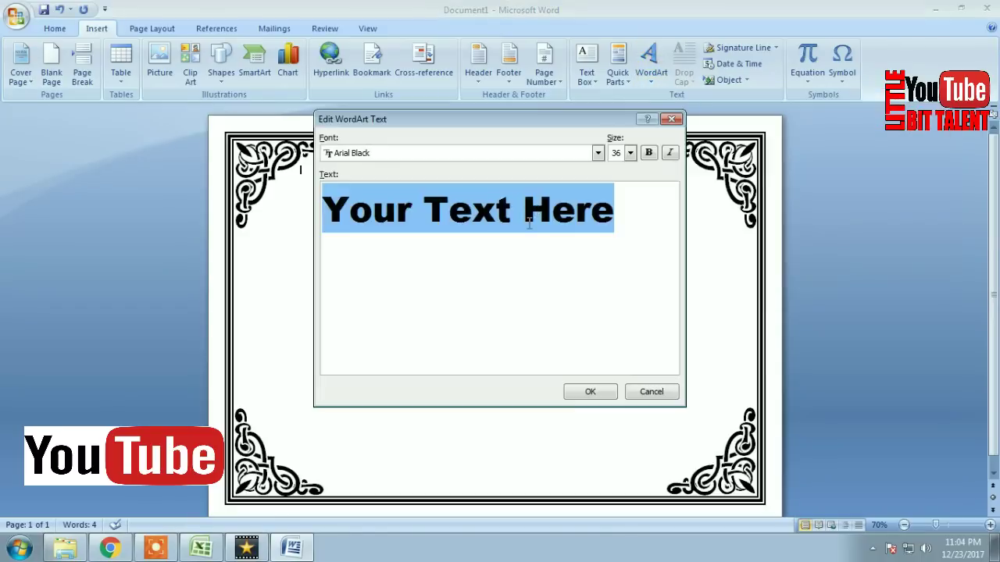
type("Sa")
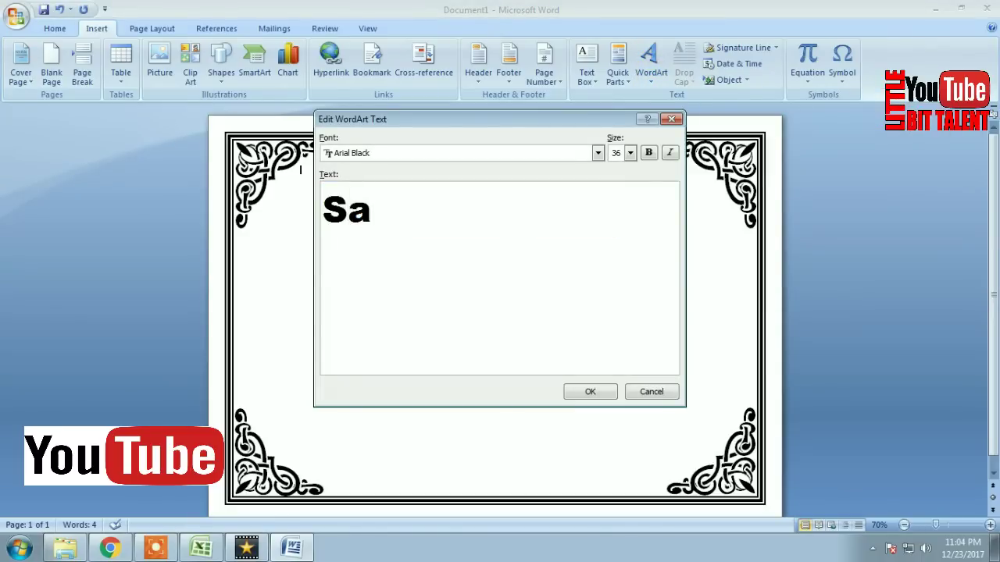
key("BackSpace")
type("AGARMATHA ")
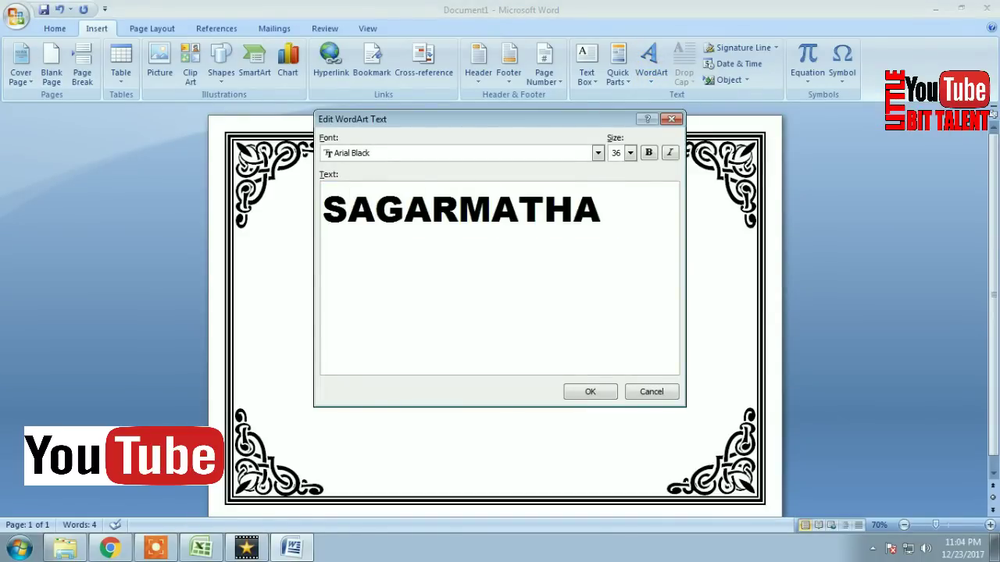
type("EDU7CA")
key("BackSpace")
key("BackSpace")
key("BackSpace")
key("BackSpace")
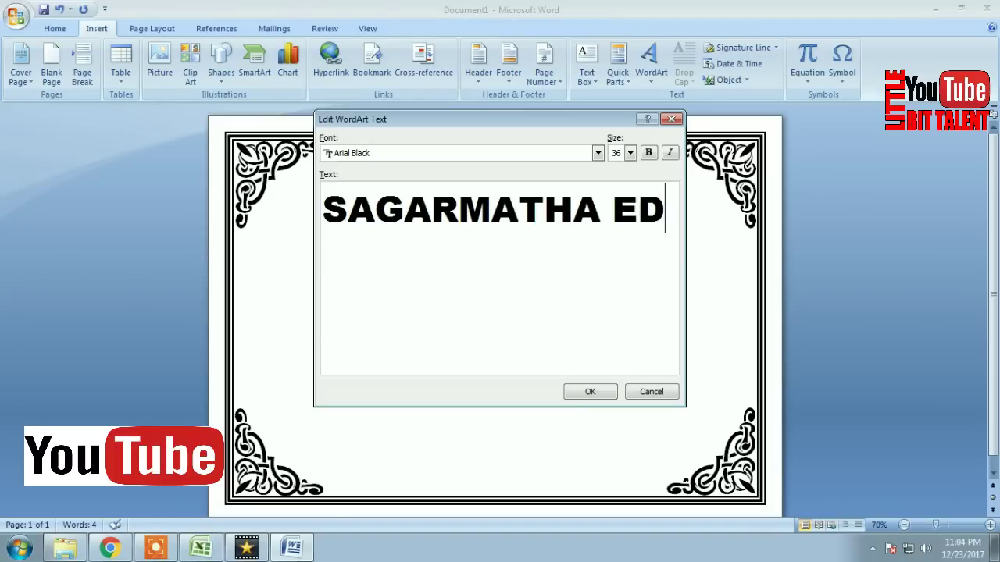
type("U")
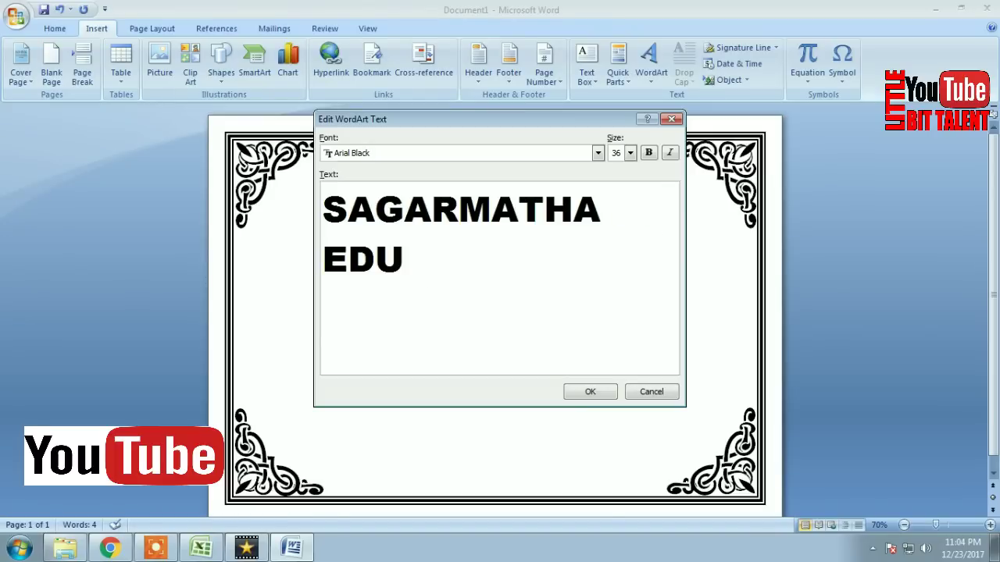
type("CATION ")
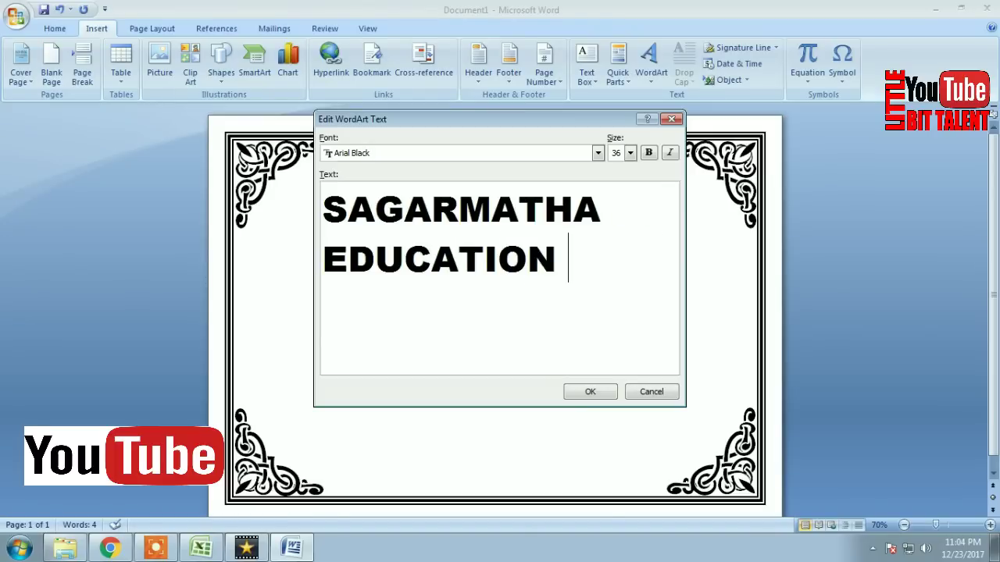
type("PLUS")
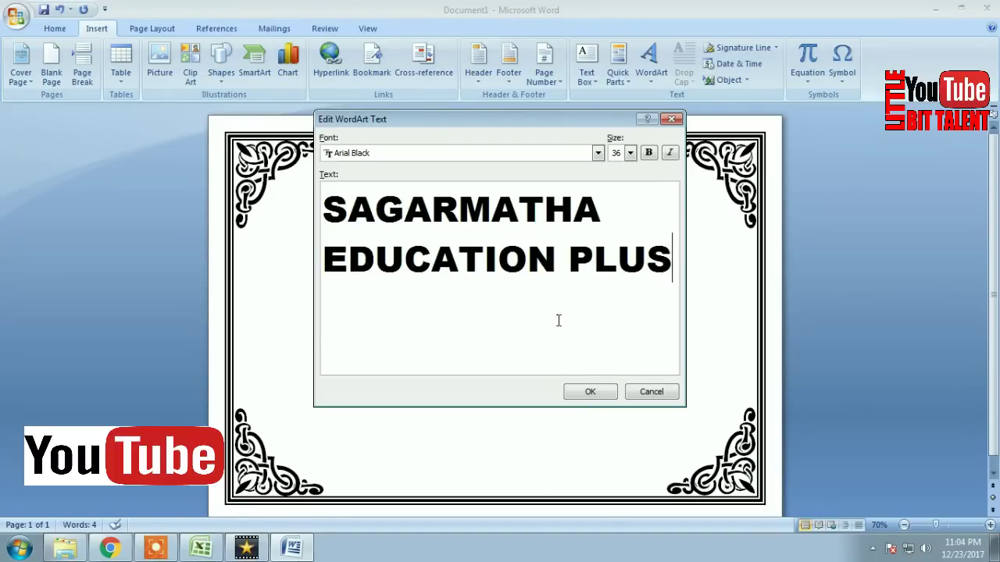
left_click(607, 394)
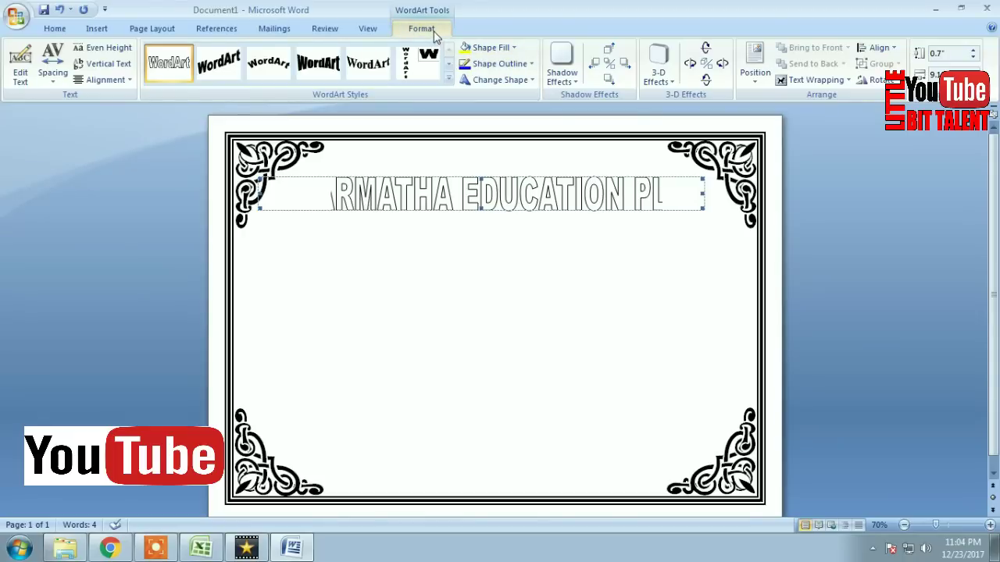
- Set the WordArt title's text wrapping to Square and drag it down to mid-page
left_click(812, 80)
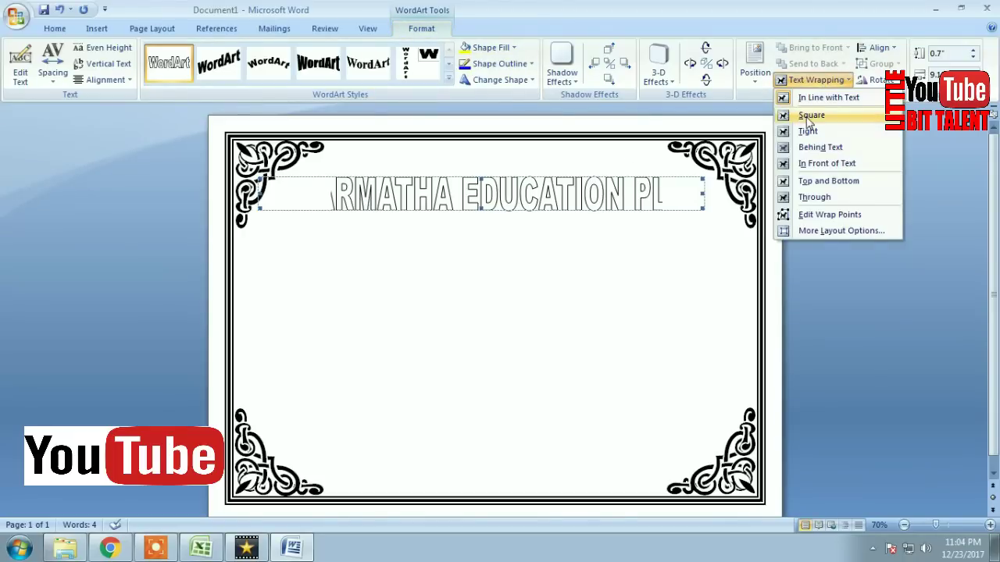
left_click(810, 117)
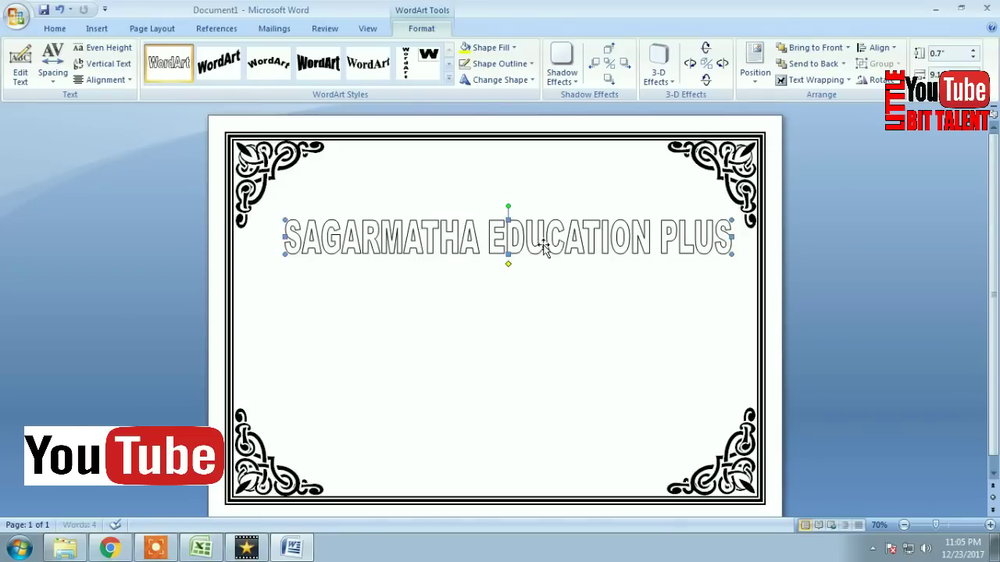
left_click_drag(531, 222, 556, 259)
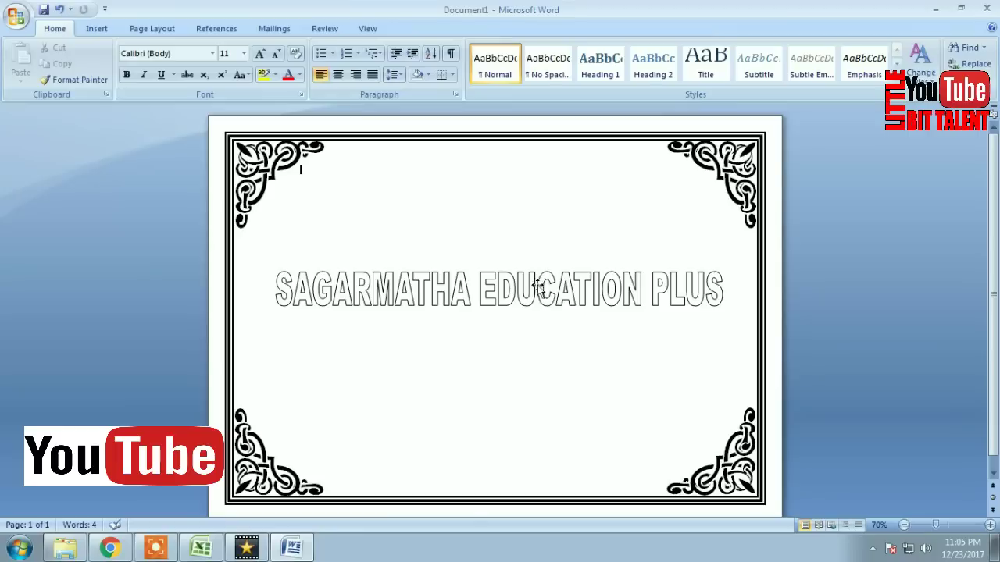
left_click(540, 293)
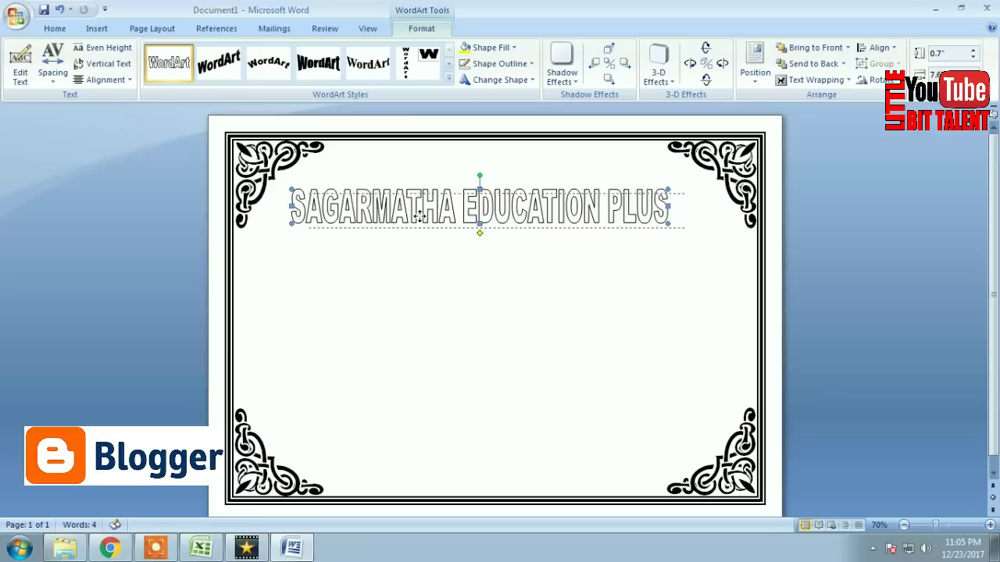
- Reposition the title just below the top border and centre it horizontally
left_click_drag(625, 216, 647, 221)
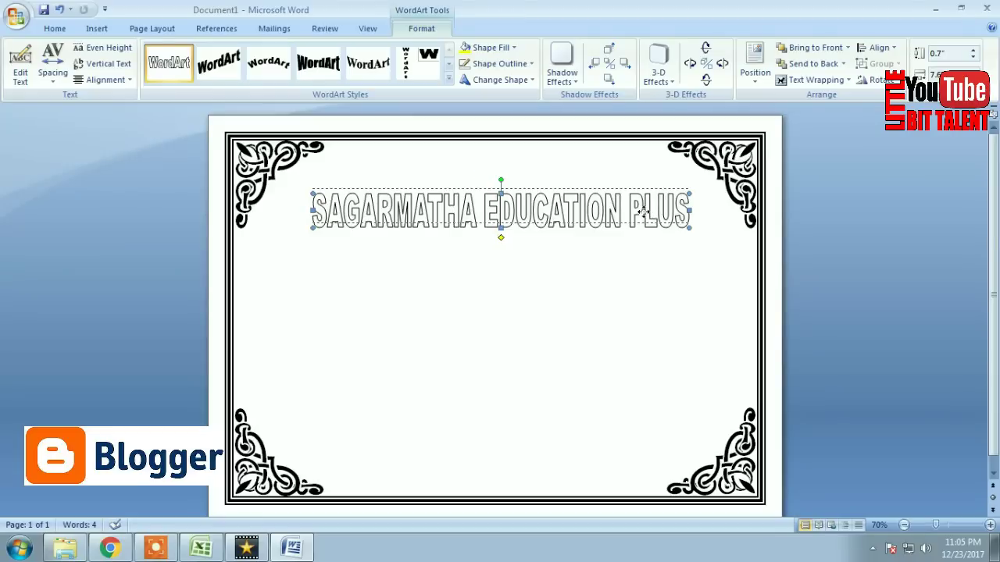
left_click(596, 263)
left_click(558, 212)
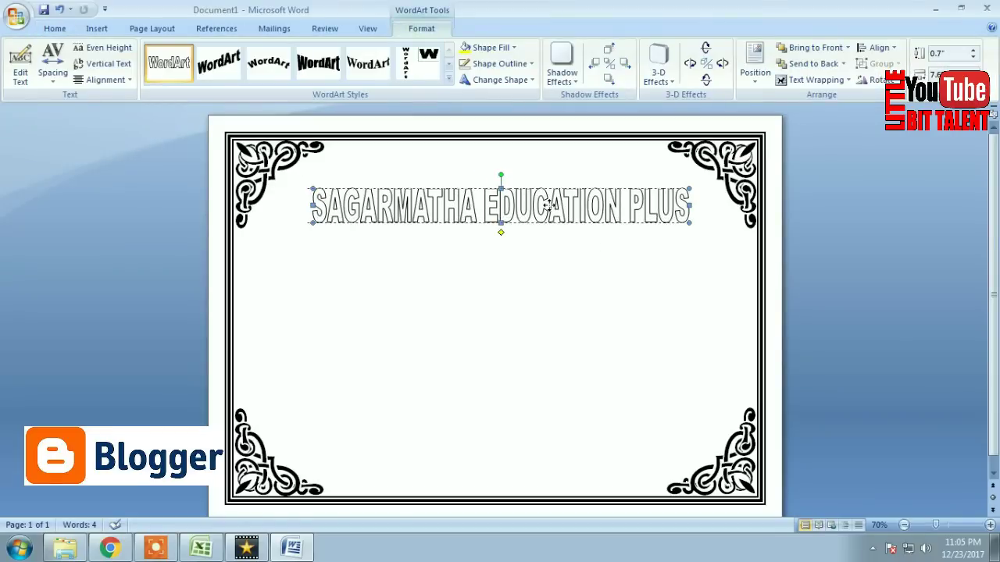
left_click_drag(549, 204, 543, 204)
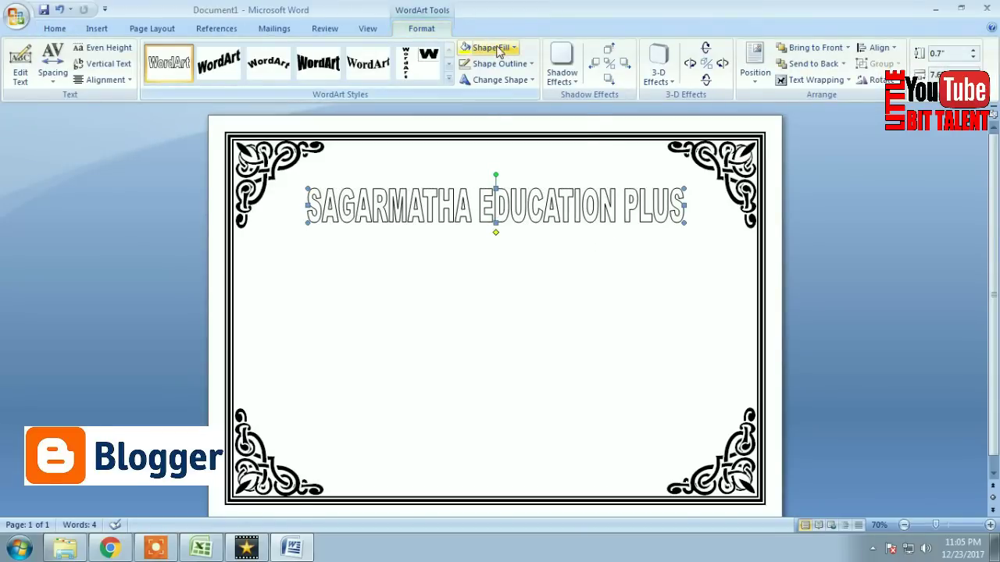
- Set the title's Shape Outline to No Outline so the letters show solid black
left_click(499, 49)
left_click(478, 80)
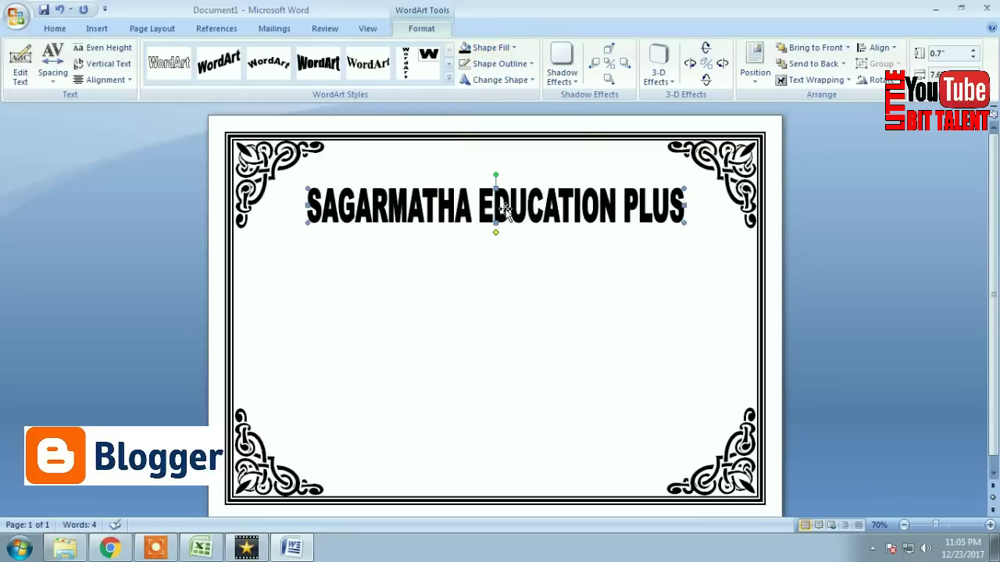
left_click(496, 64)
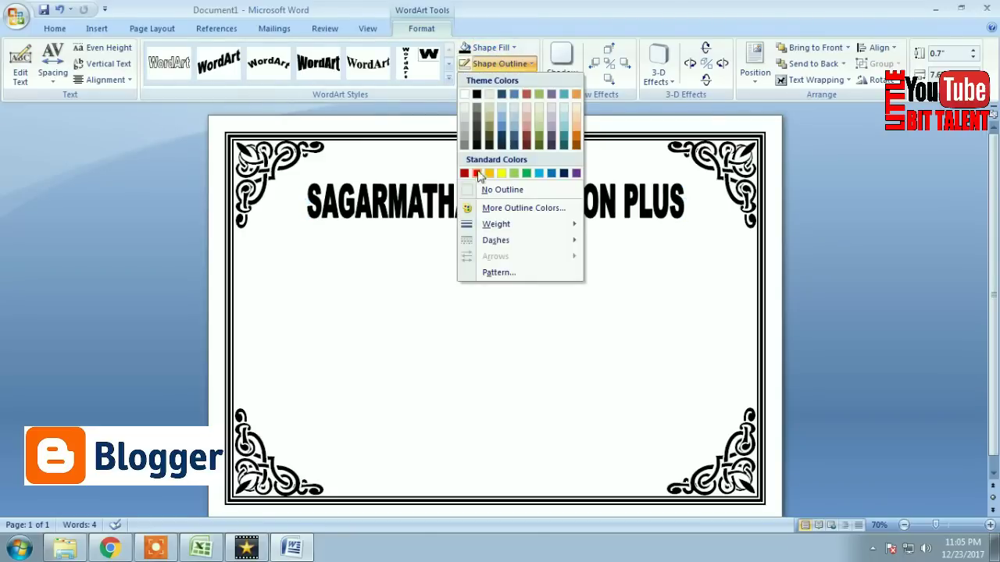
left_click(485, 190)
left_click(473, 208)
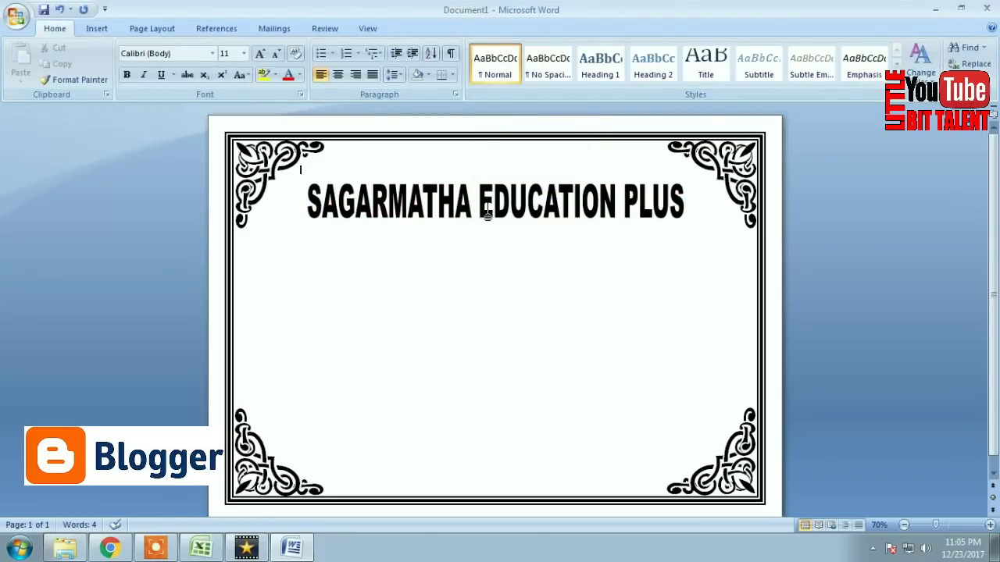
- Draw a blank text box below the WordArt title
left_click(486, 200)
left_click(501, 233)
left_click(515, 201)
left_click(503, 274)
left_click(96, 28)
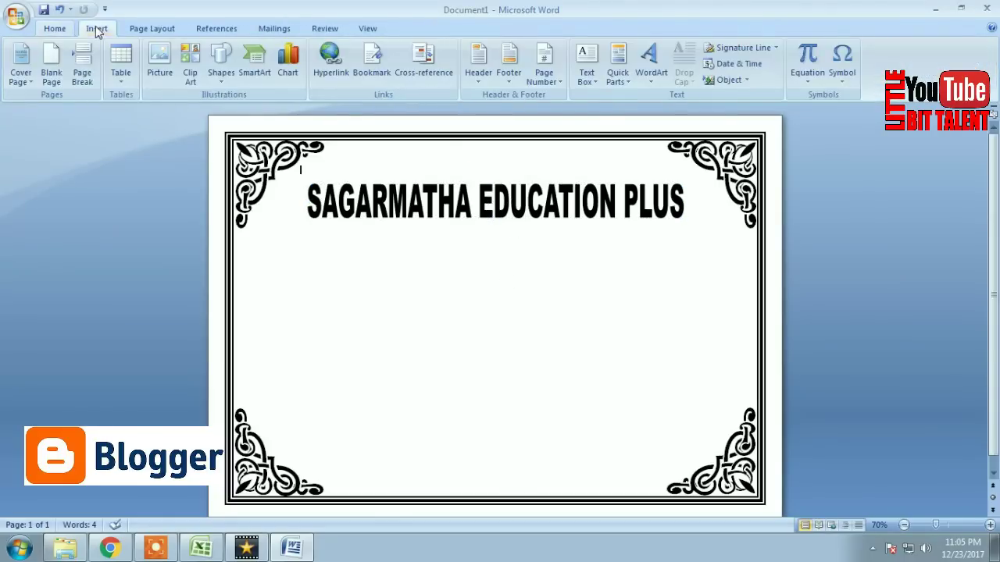
left_click(592, 79)
left_click(617, 442)
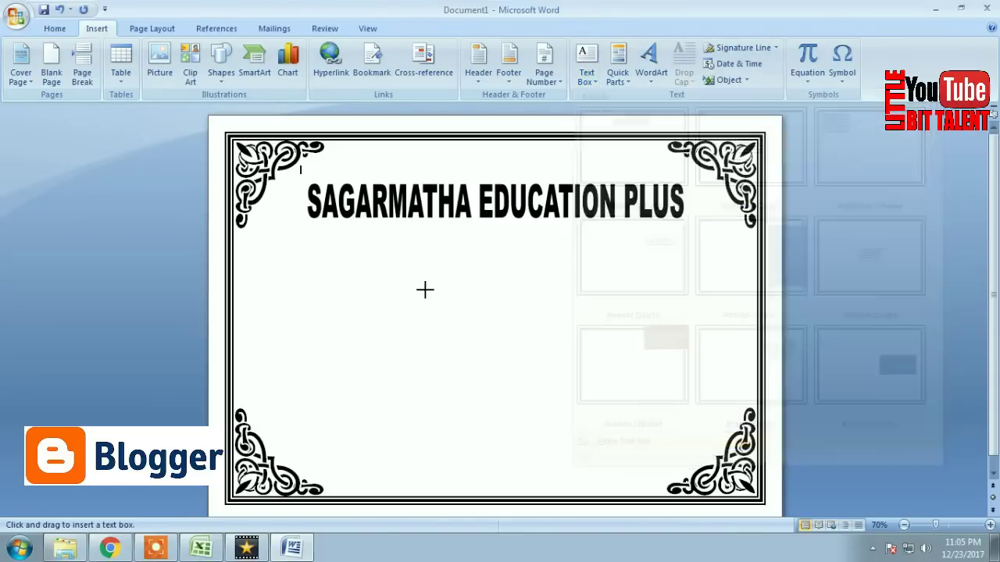
mouse_move(415, 235)
left_mouse_down()
mouse_move(557, 278)
mouse_move(587, 300)
left_mouse_up()
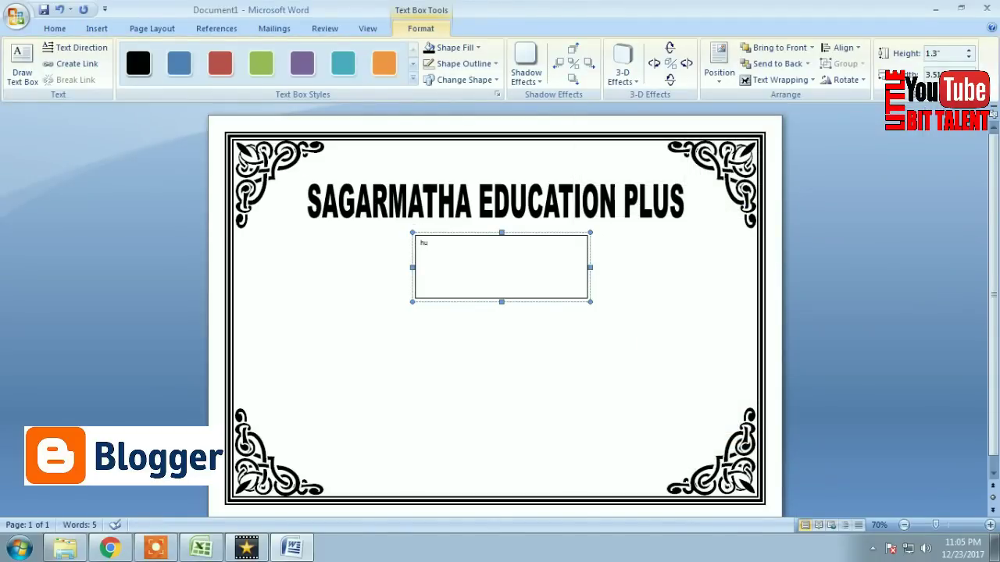
- Type the institution's address, then its phone number on a second line
type("Hetau")
type("da-45,")
type(" Khopegalli")
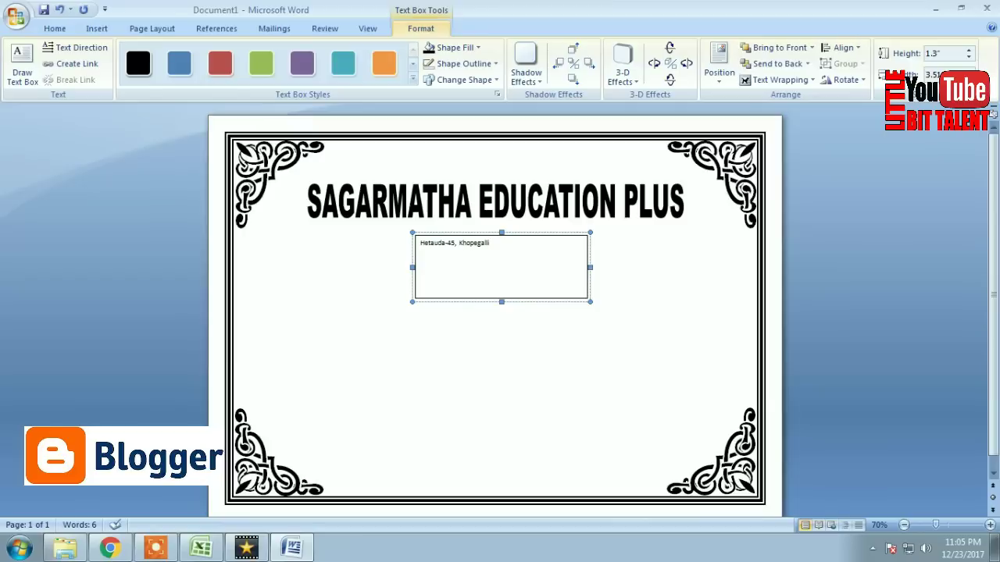
key("Return")
key("ctrl+a")
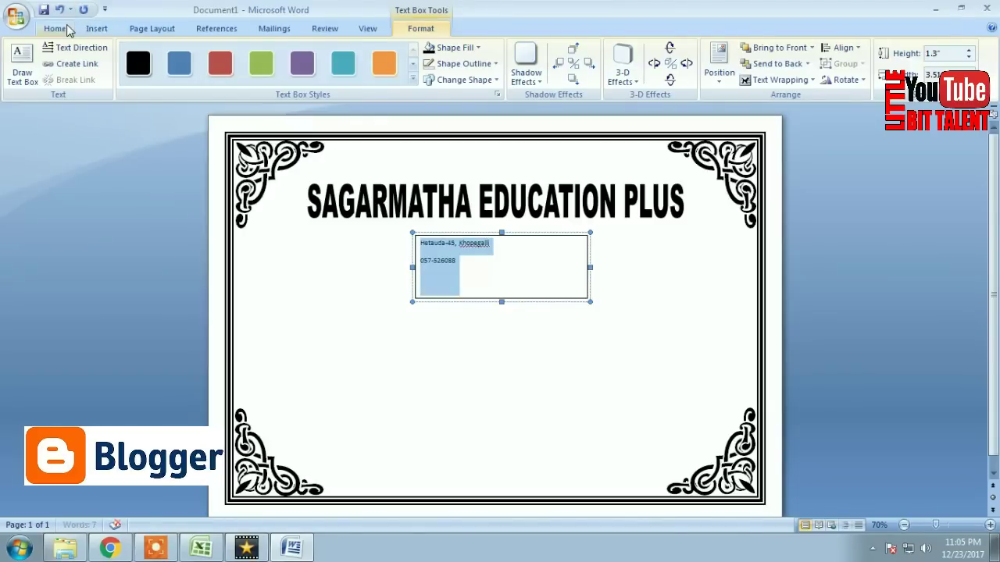
- Centre the address and phone lines, grow them to 20 pt, and make them bold
left_click(55, 28)
left_click(338, 74)
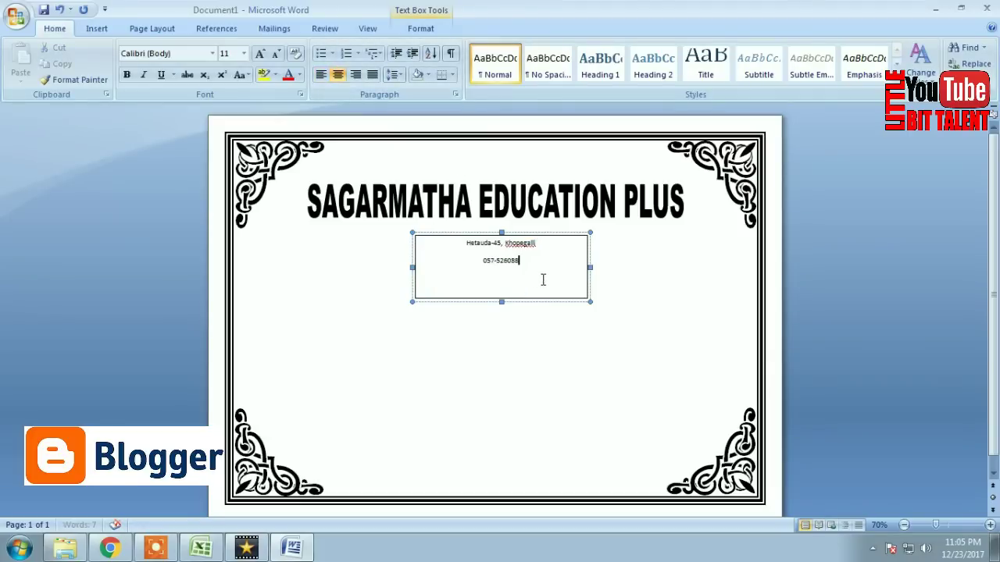
left_click_drag(542, 279, 444, 240)
key("ctrl+shift+period")
key("ctrl+shift+period")
key("ctrl+shift+period")
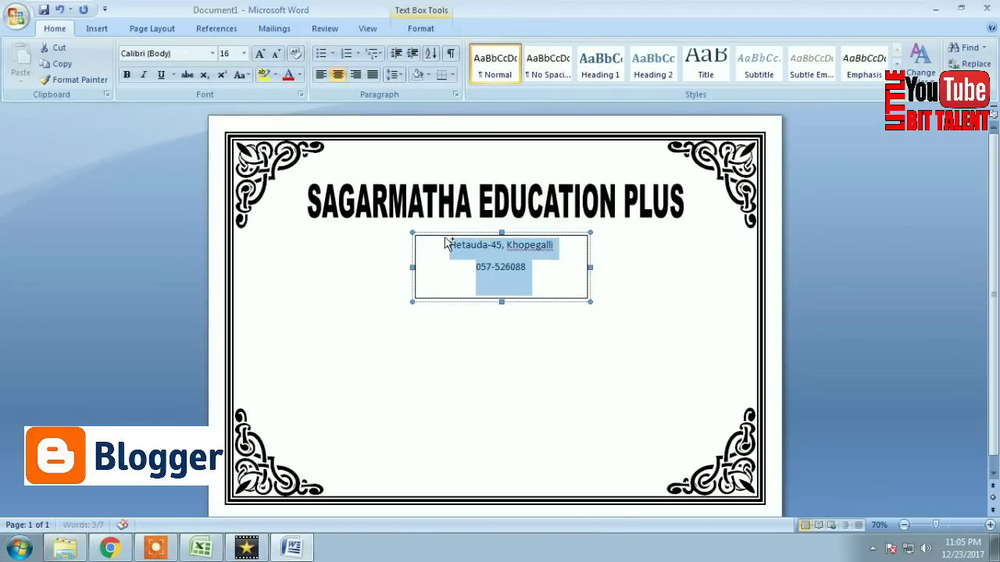
key("ctrl+shift+period")
key("ctrl+shift+period")
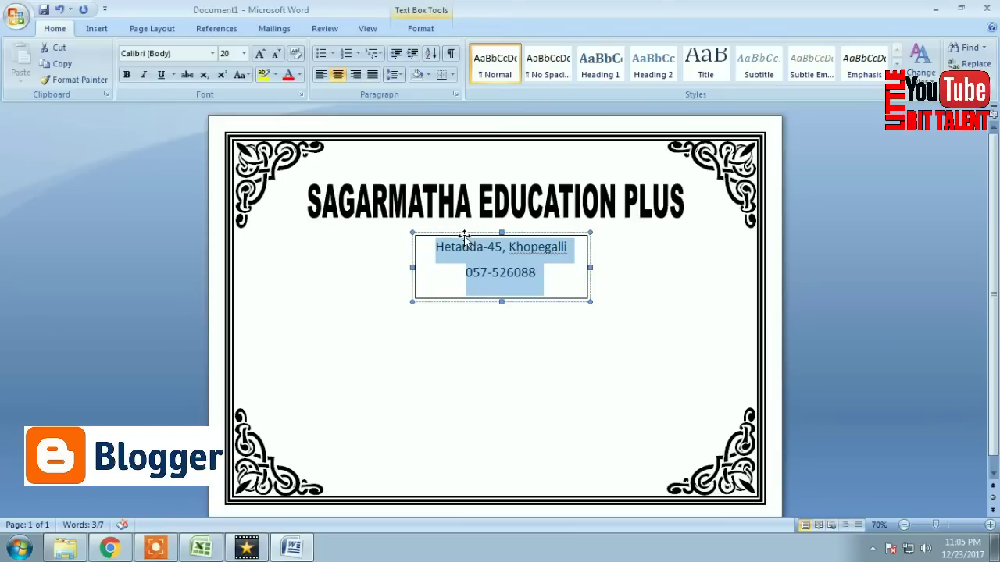
left_click_drag(464, 237, 462, 231)
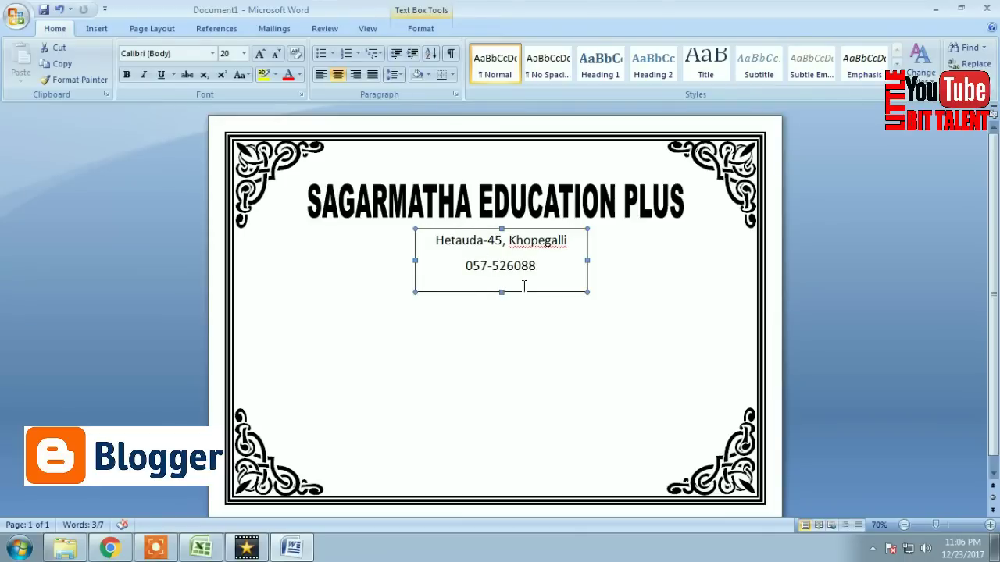
left_click_drag(524, 287, 402, 238)
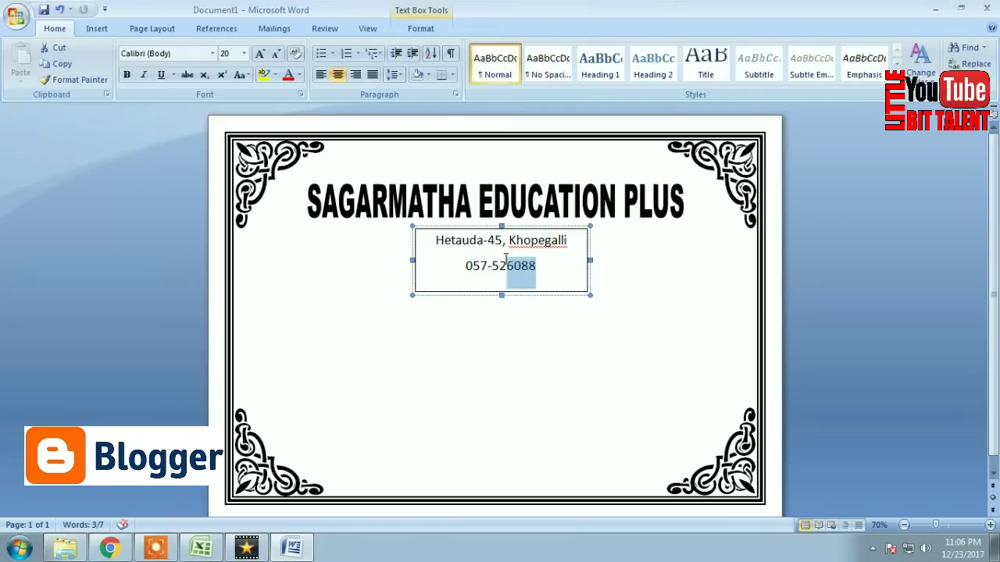
left_click(127, 75)
- Shrink the text box height to fit and nudge it up and left under the title
left_click(539, 269)
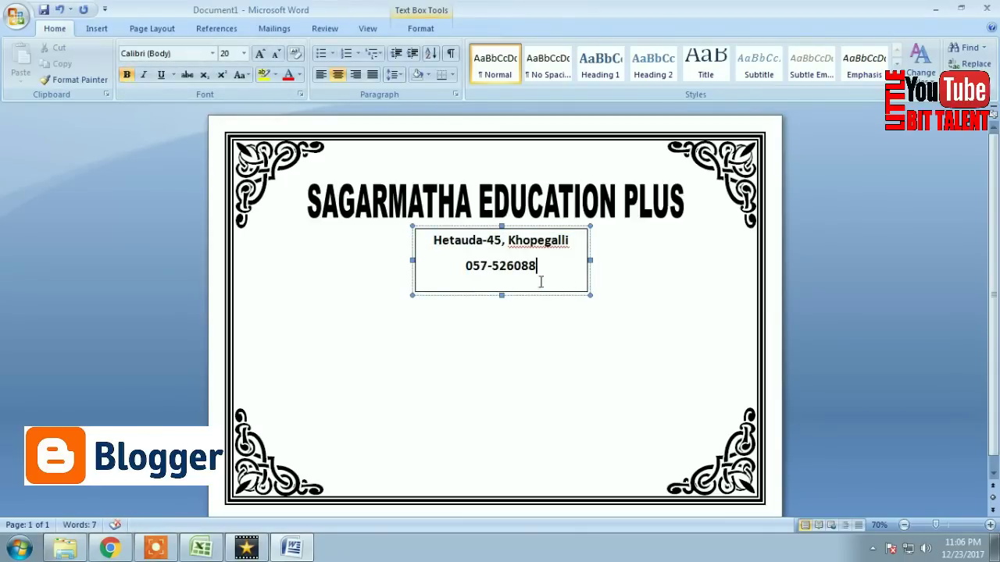
left_click_drag(503, 294, 464, 240)
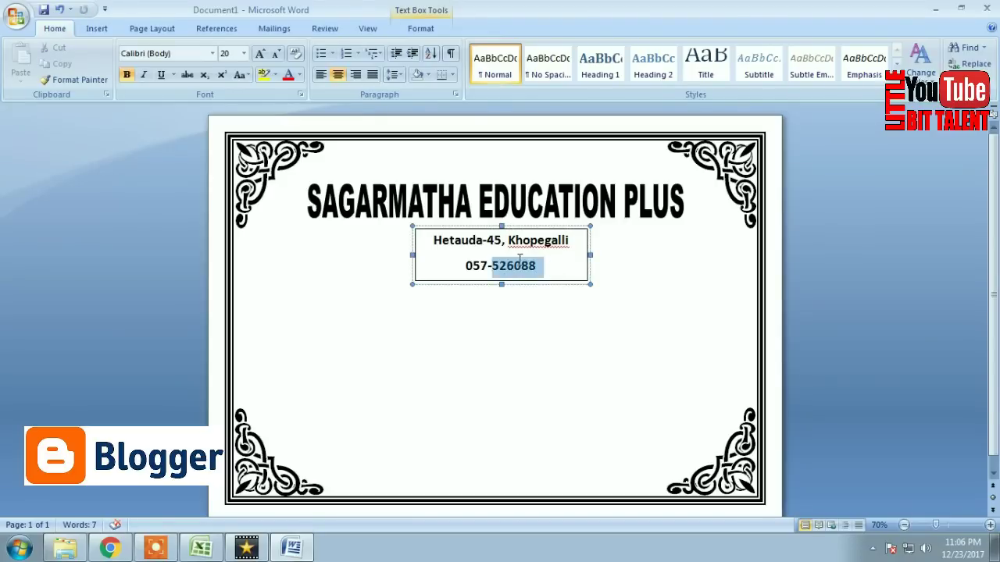
left_click(442, 242)
left_click(440, 229)
key("Up")
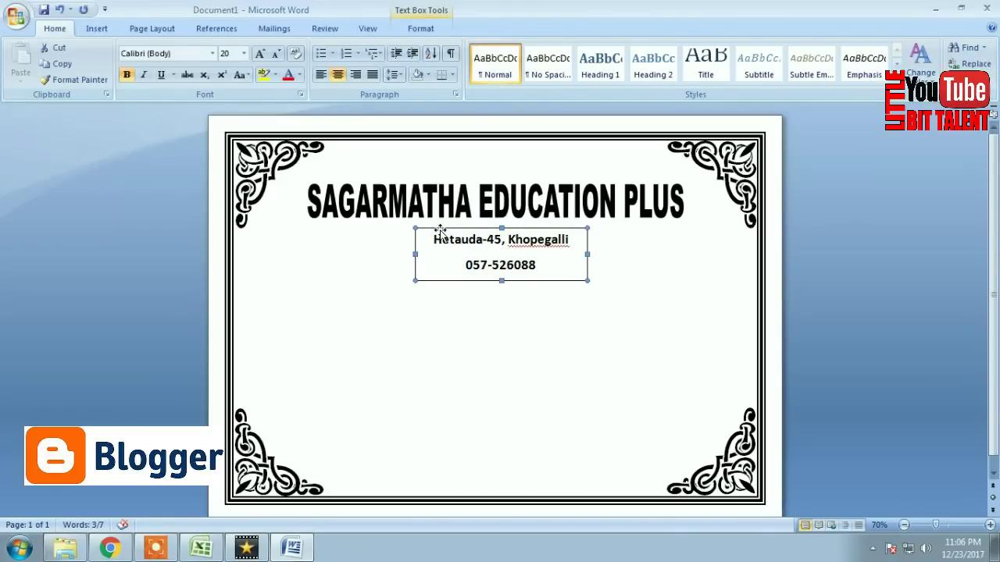
key("Up")
key("Up")
key("Up")
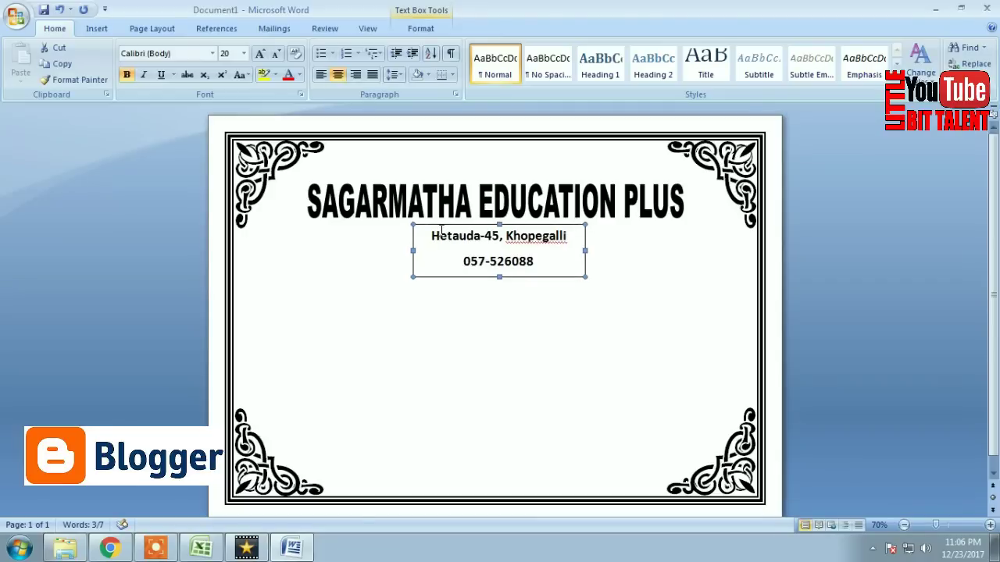
key("Left")
key("Left")
key("Left")
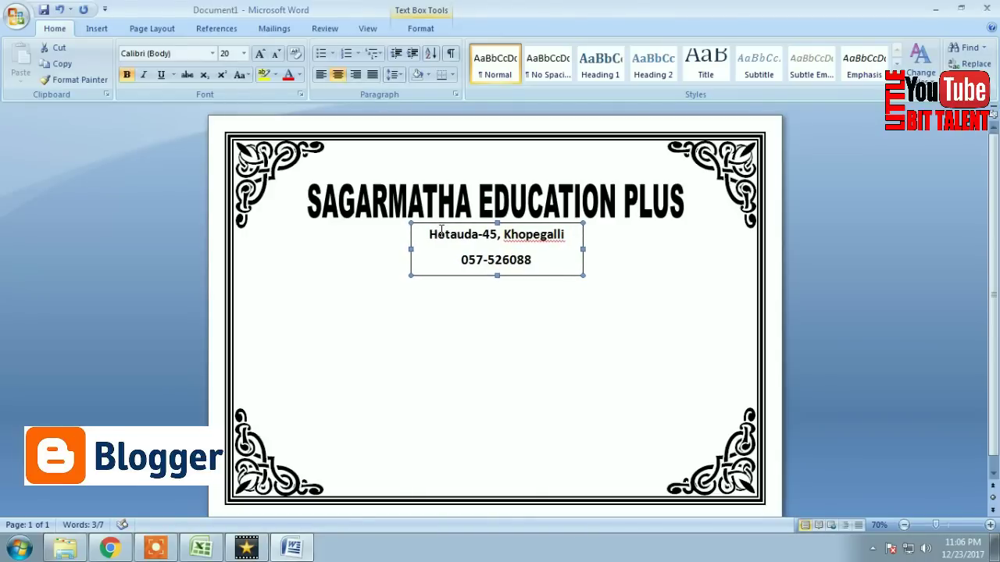
left_click(500, 241)
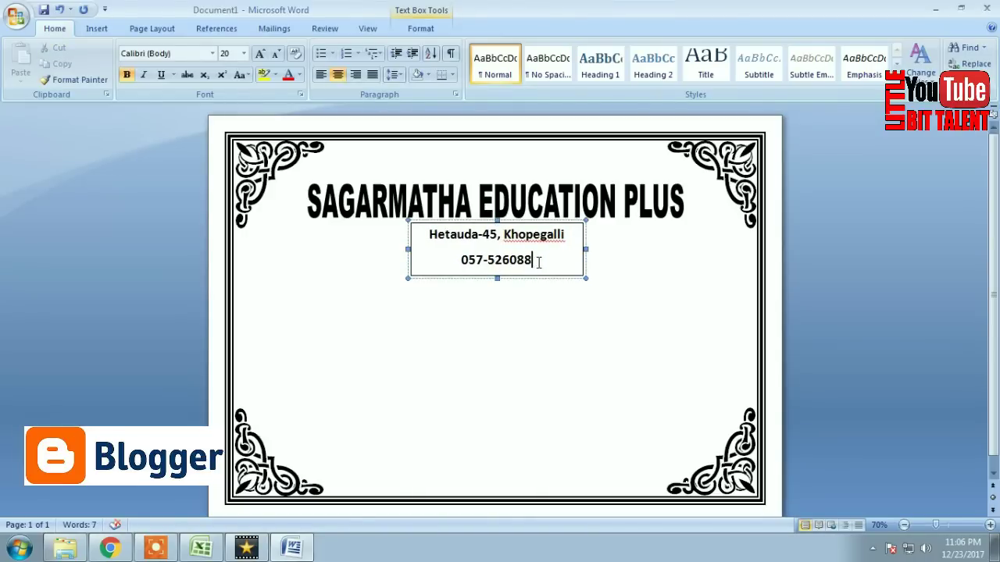
left_click_drag(538, 263, 428, 250)
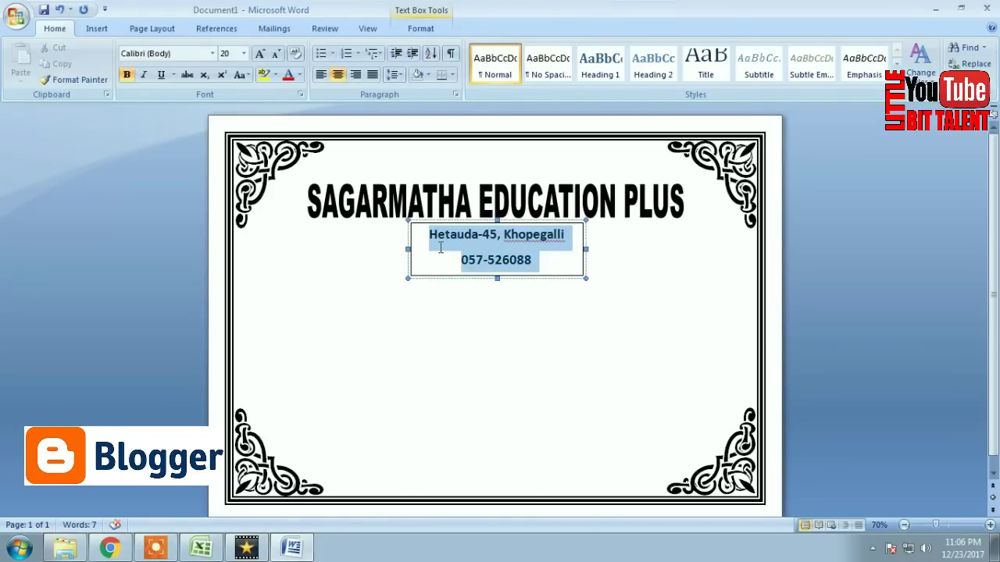
left_click(425, 29)
left_click_drag(539, 264, 428, 234)
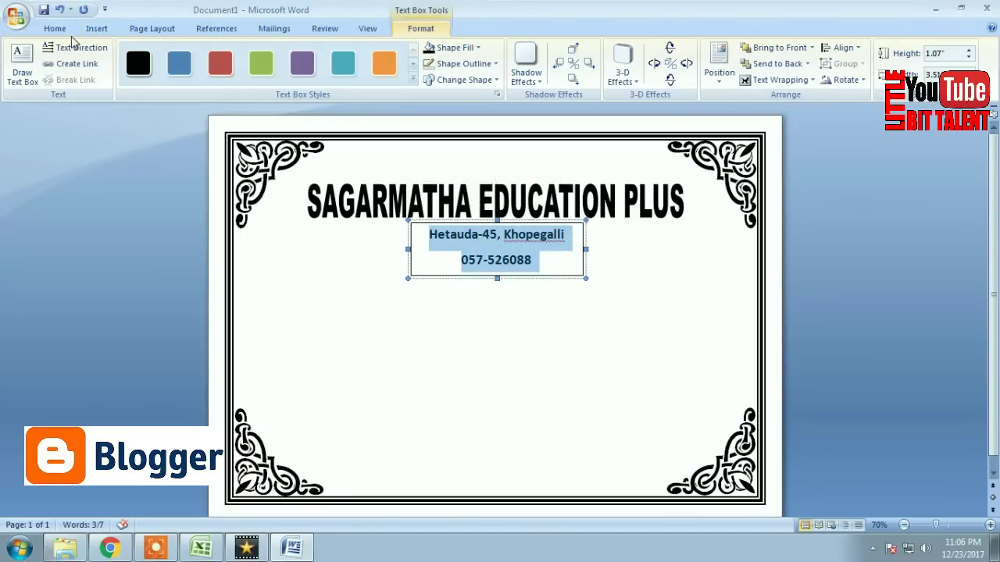
- Set the address paragraphs' spacing after to 0 pt
left_click(141, 32)
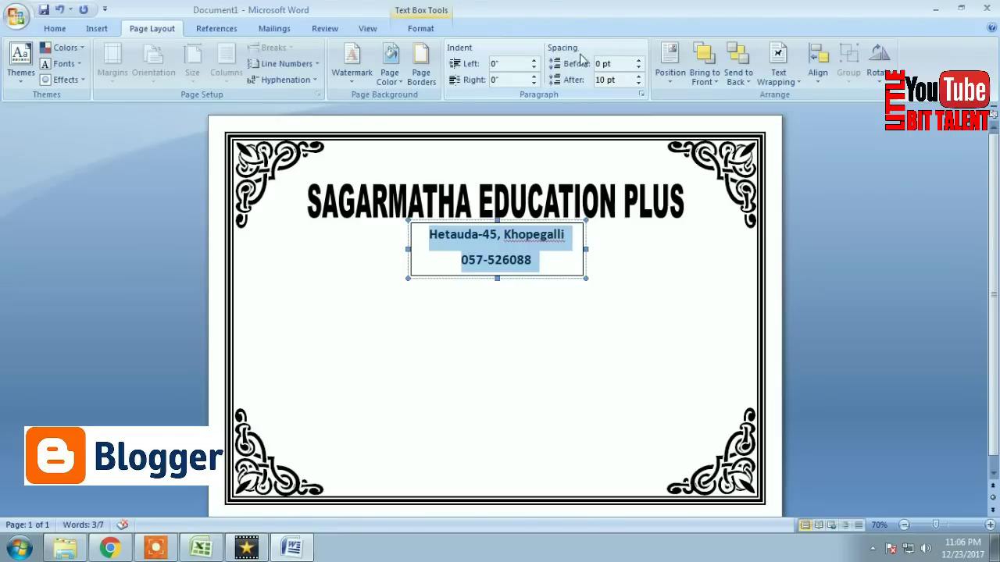
left_click(605, 80)
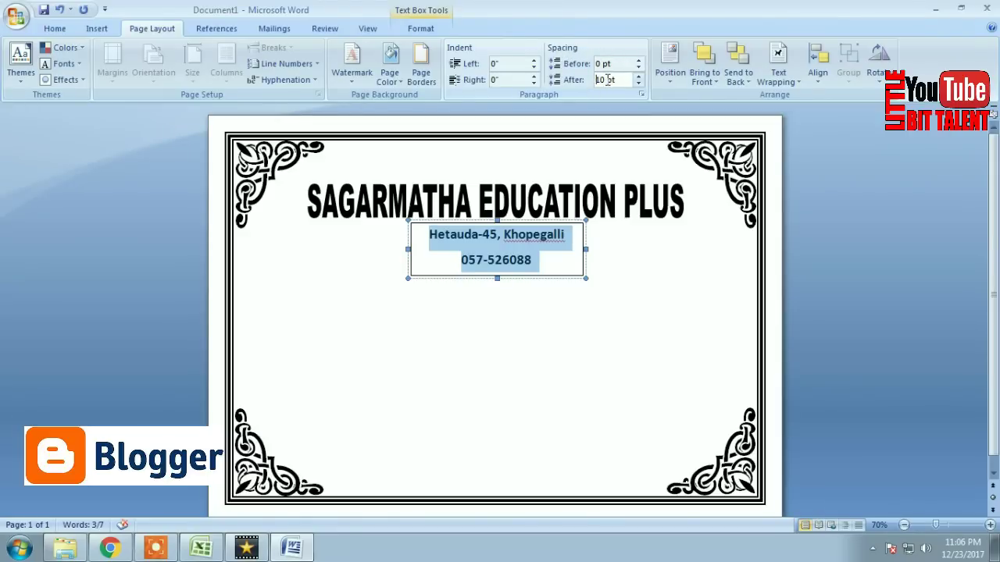
type("0")
key("Return")
- Shorten the address text box to fit and give it No Outline
left_click(497, 254)
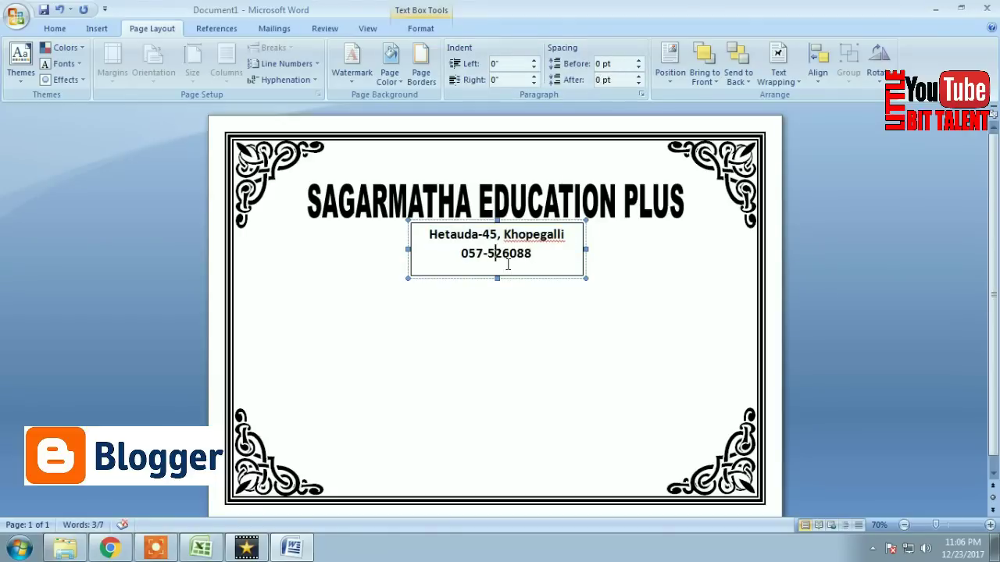
left_click(518, 286)
left_click(496, 275)
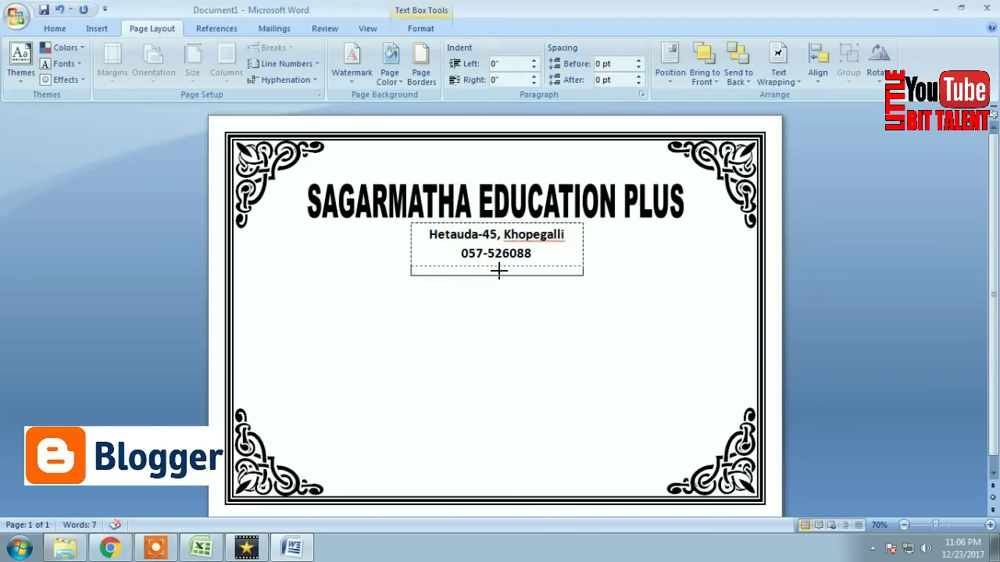
left_click_drag(498, 270, 498, 264)
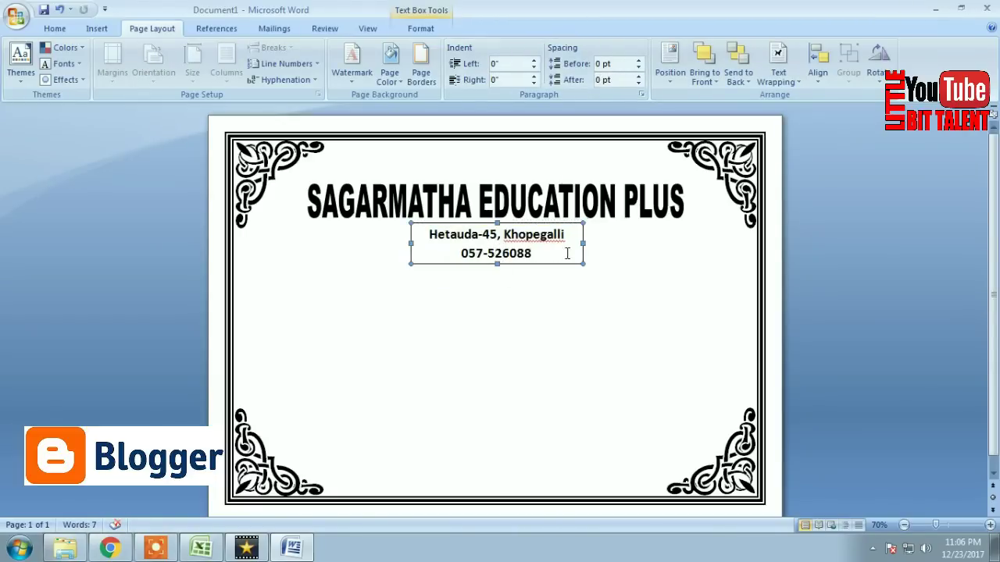
left_click(420, 28)
left_click(462, 64)
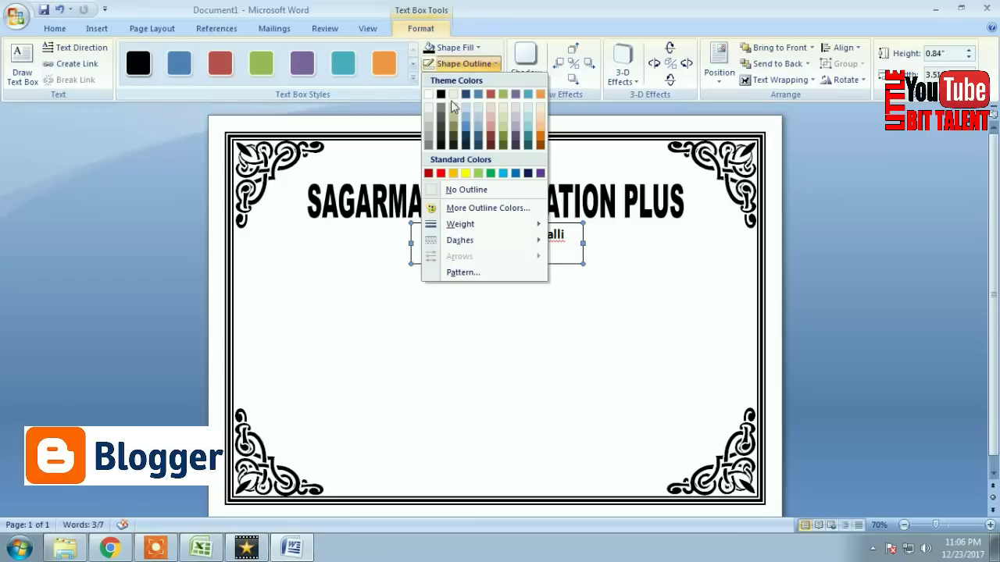
left_click(467, 190)
left_click(472, 346)
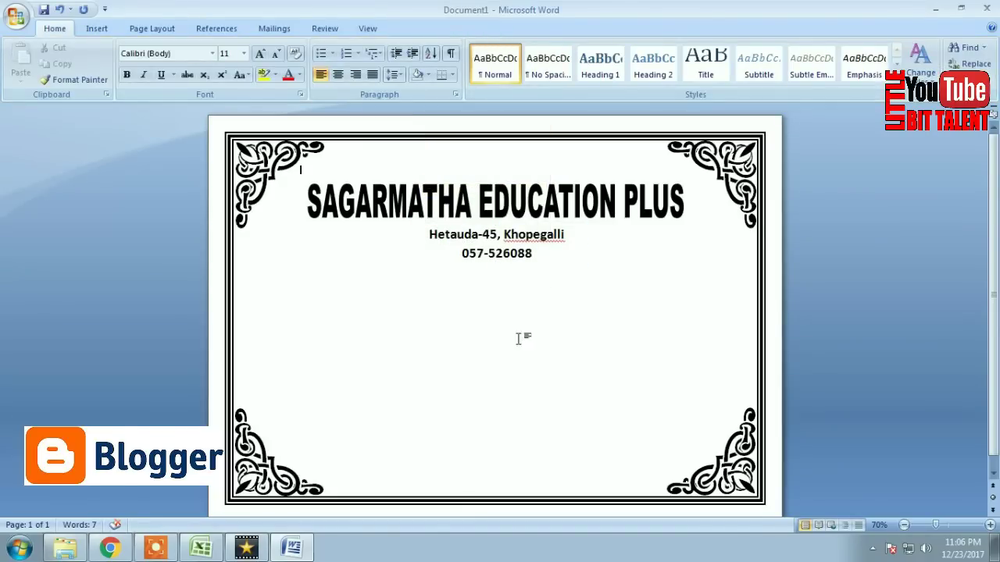
- Ignore the spelling flag on the street name in the address
left_click(540, 242)
right_click(540, 242)
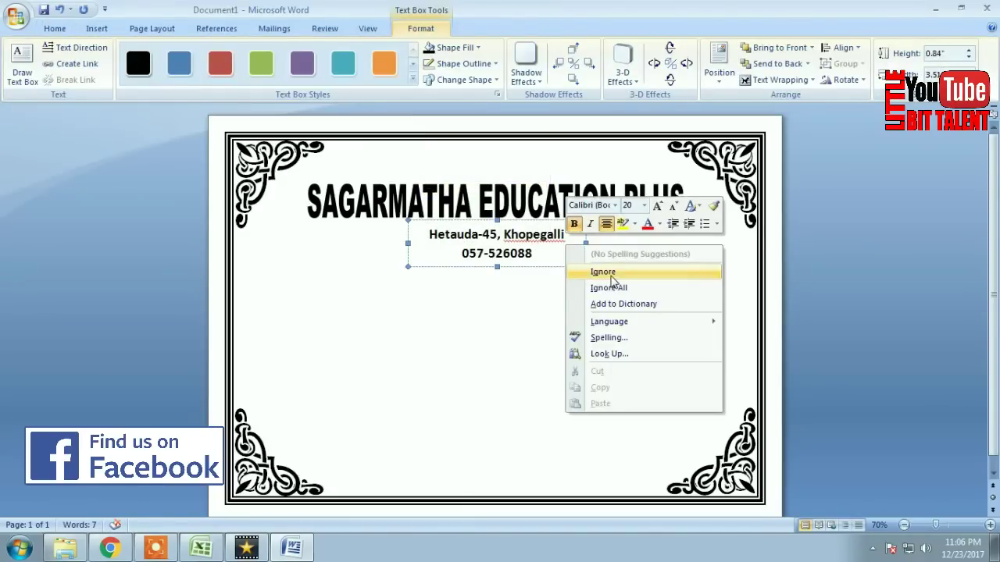
left_click(605, 273)
left_click(453, 305)
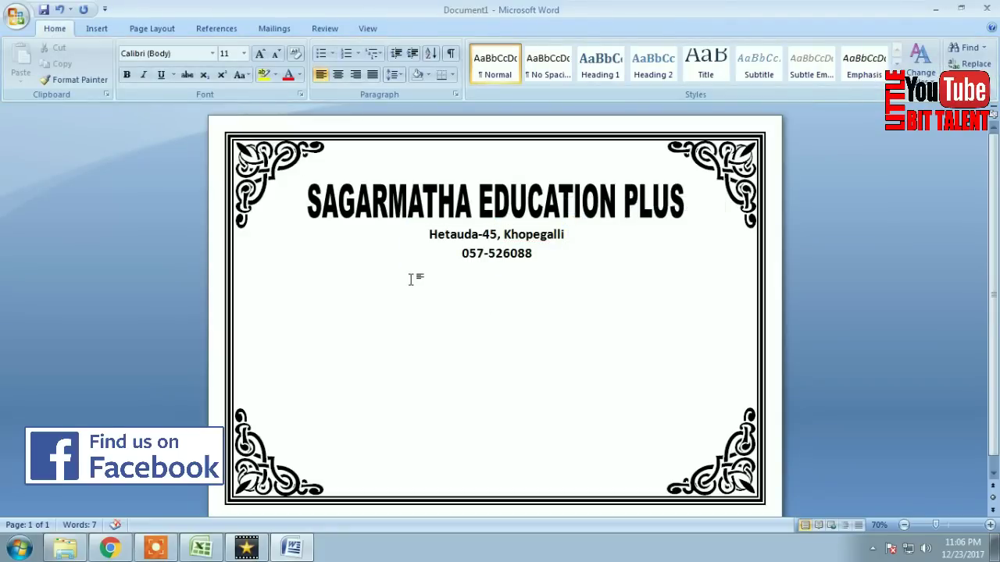
- Draw a text box below the phone number and type Certificate into it
left_click(99, 30)
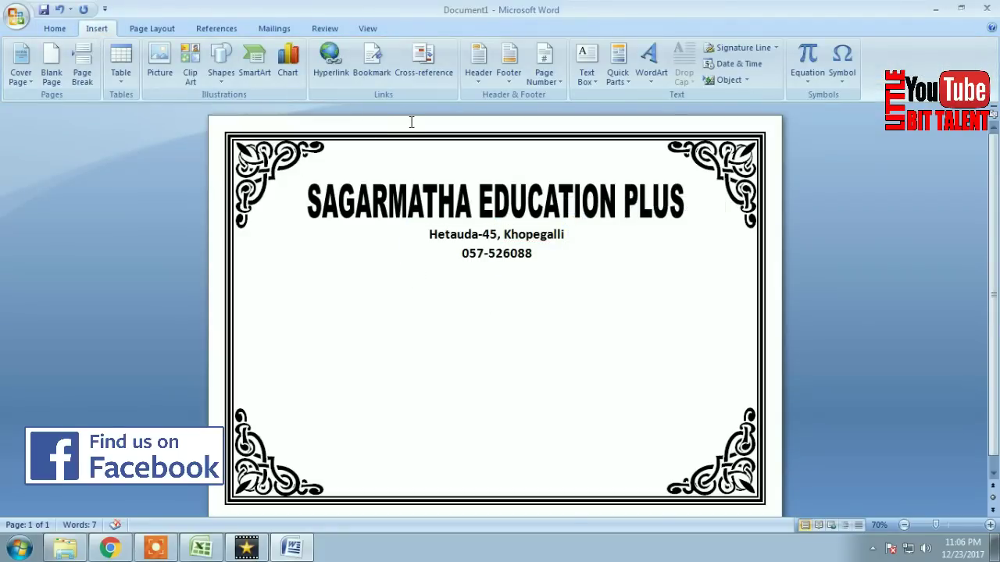
left_click(591, 76)
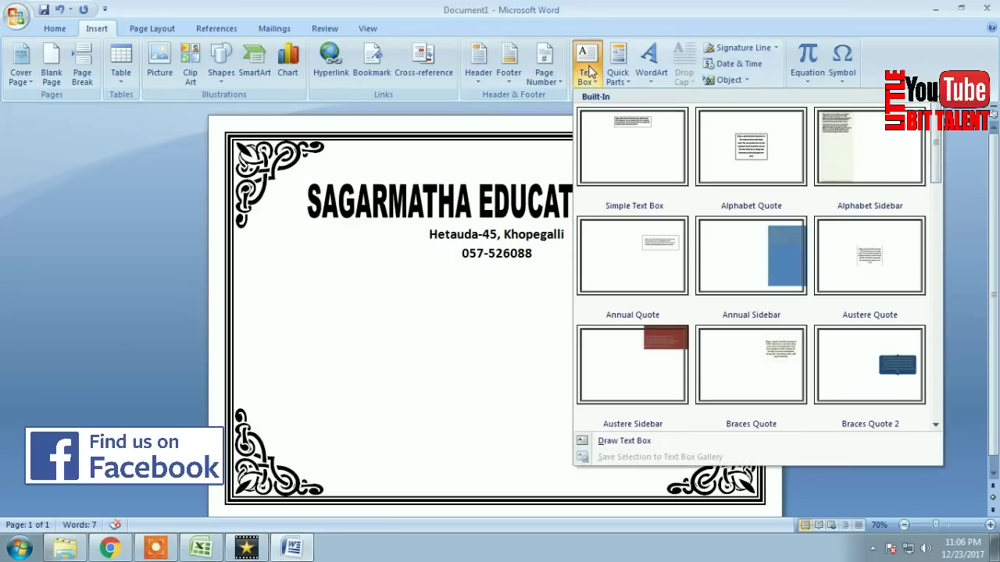
left_click(619, 442)
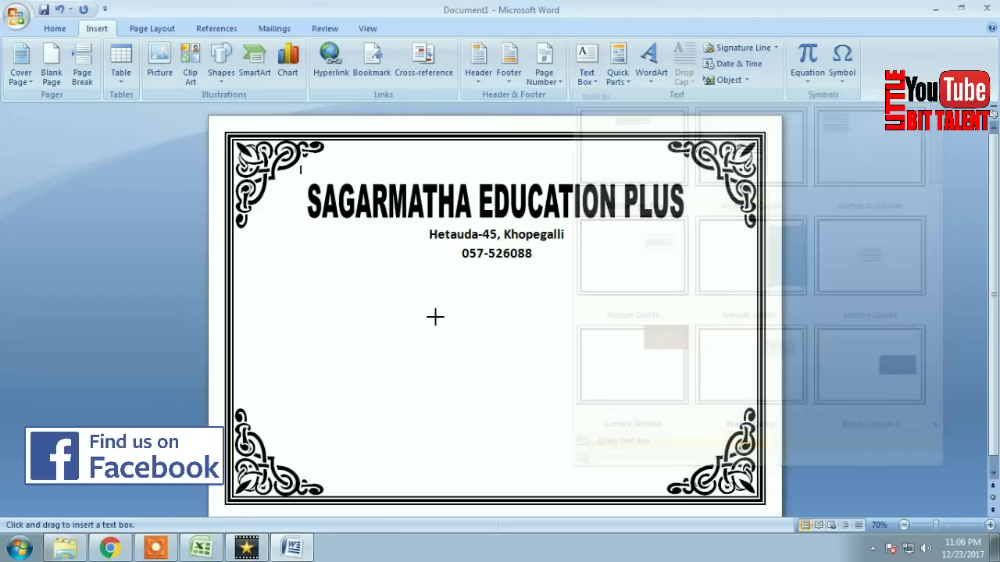
left_click_drag(376, 275, 605, 323)
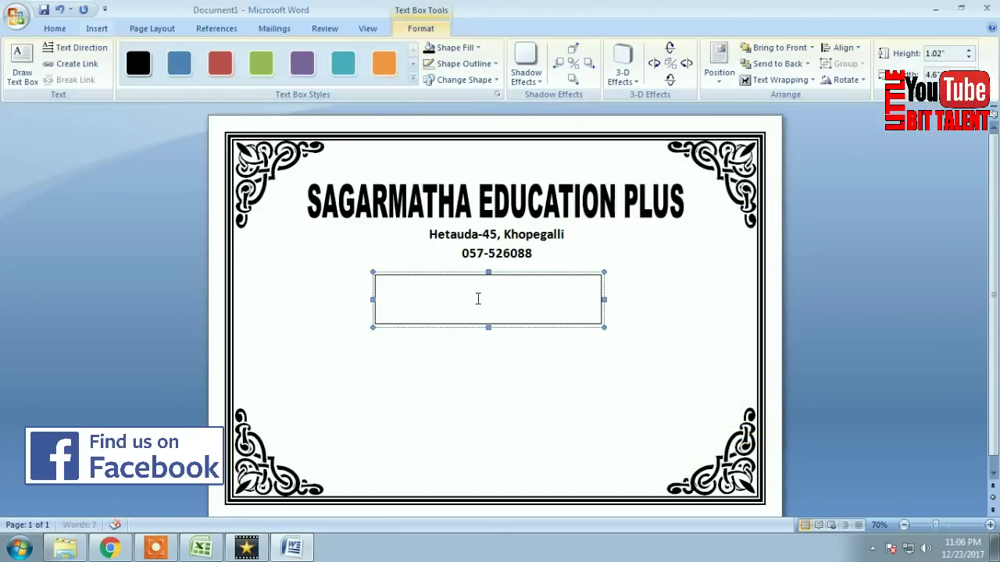
type("Cert")
type("ificate")
- Centre the Certificate text in its box and enlarge it to 48 pt
key("ctrl+a")
left_click(55, 28)
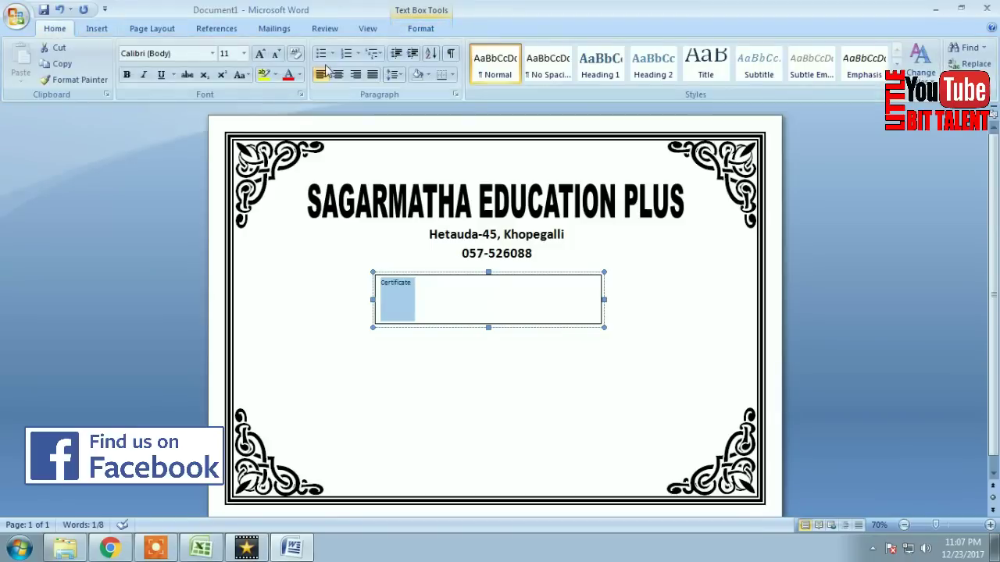
left_click(260, 53)
left_click(260, 53)
left_click(260, 53)
left_click(260, 53)
left_click(260, 53)
left_click(260, 53)
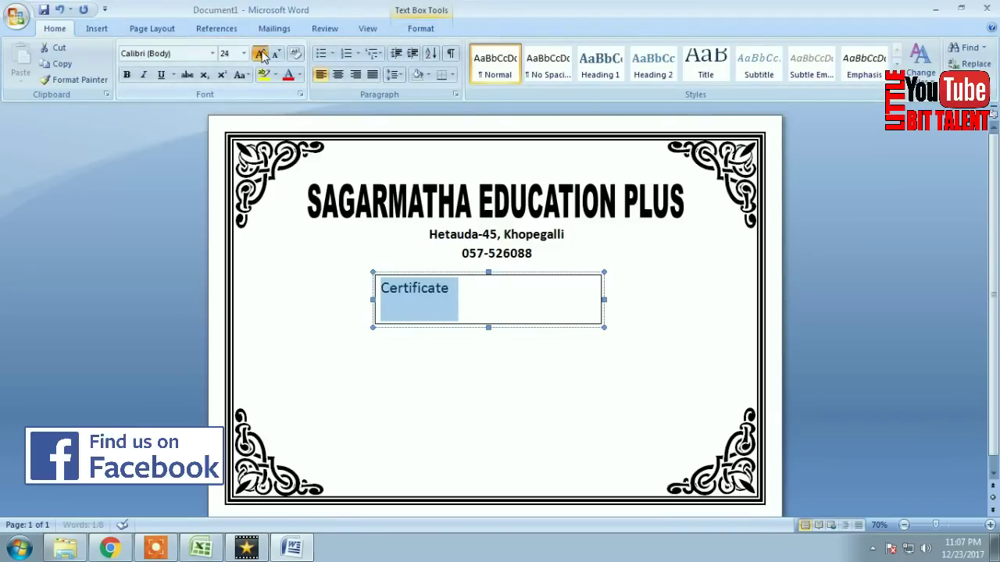
left_click(260, 53)
left_click(260, 53)
left_click(338, 75)
left_click(260, 53)
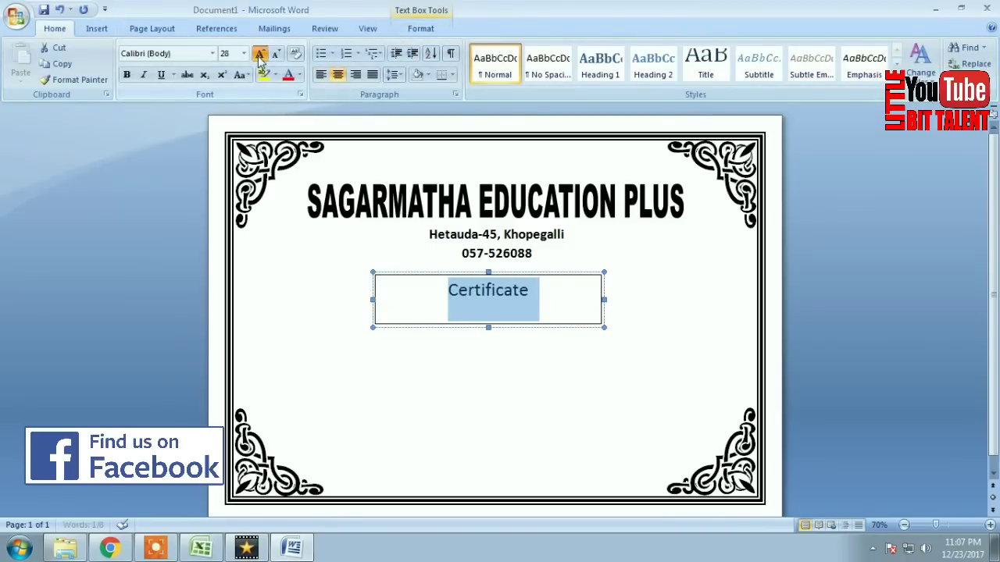
left_click(260, 53)
left_click(260, 53)
left_click(260, 53)
left_click(275, 53)
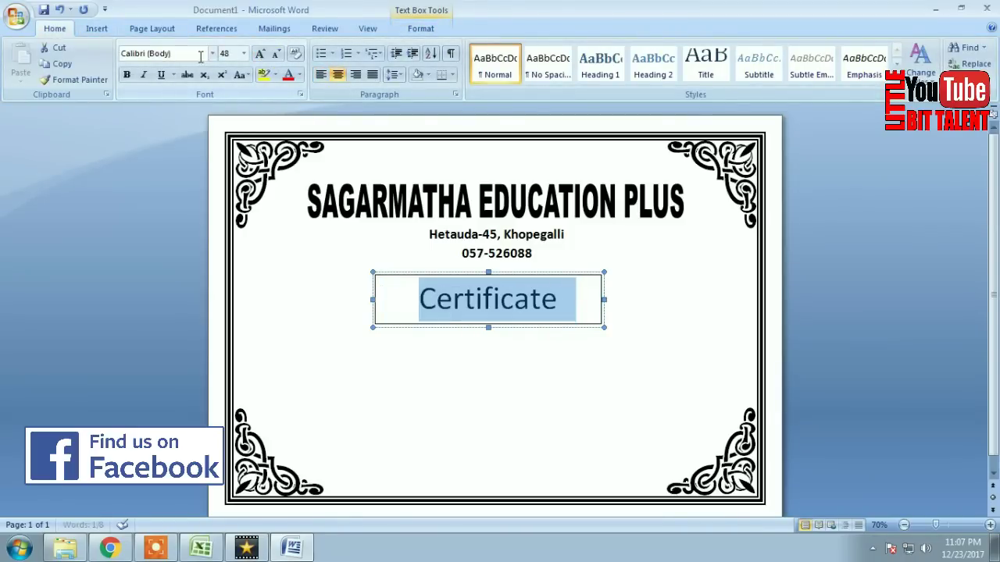
- Change the Certificate font to Times New Roman and enlarge it to 72 pt
left_click(187, 53)
type("Toi")
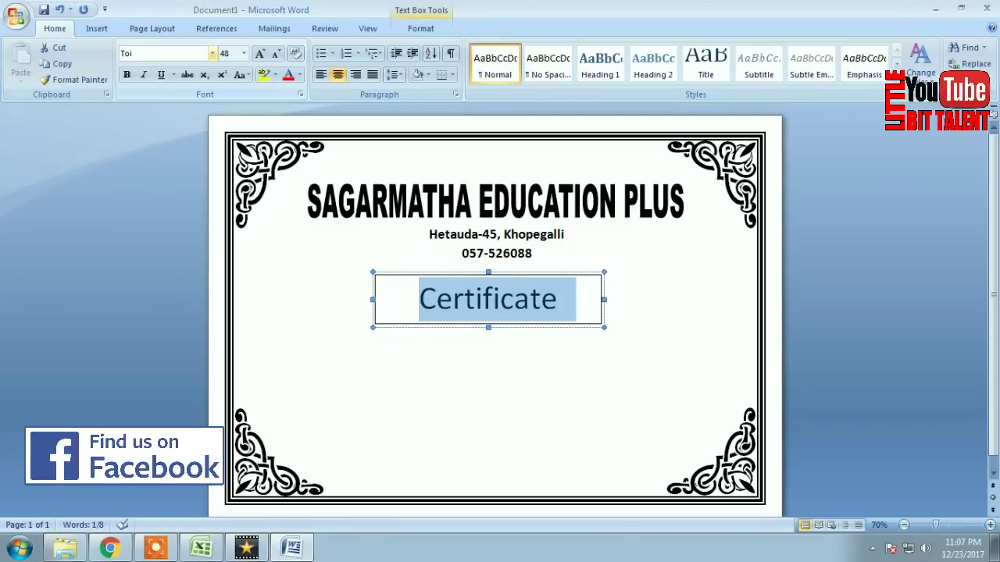
type("T")
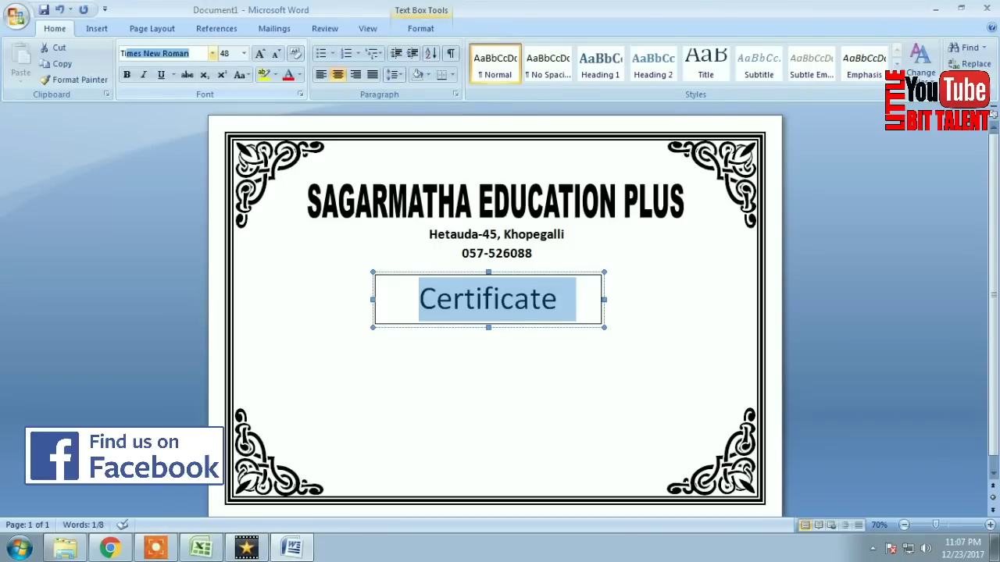
key("Return")
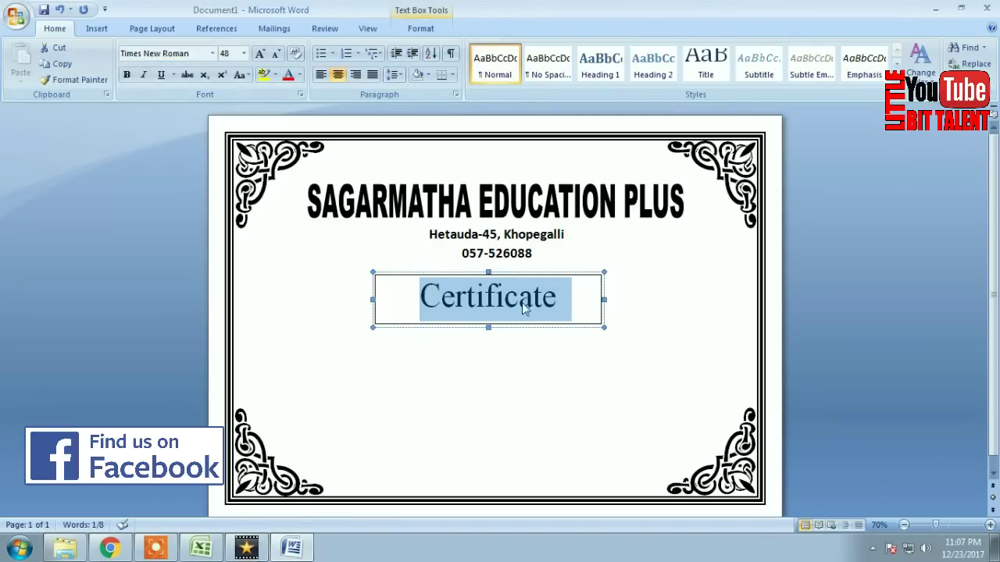
left_click(260, 53)
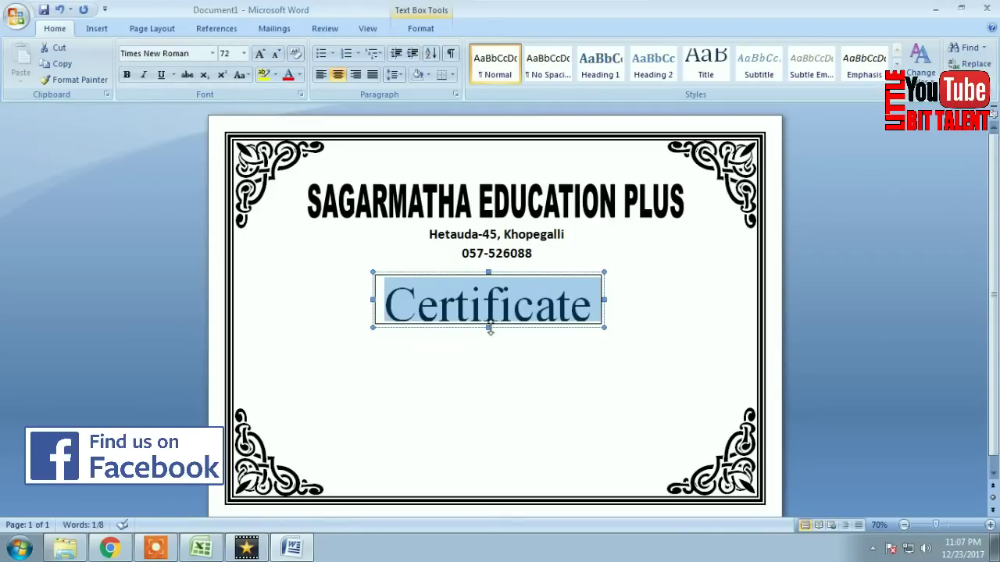
left_click(489, 328)
left_click(499, 311)
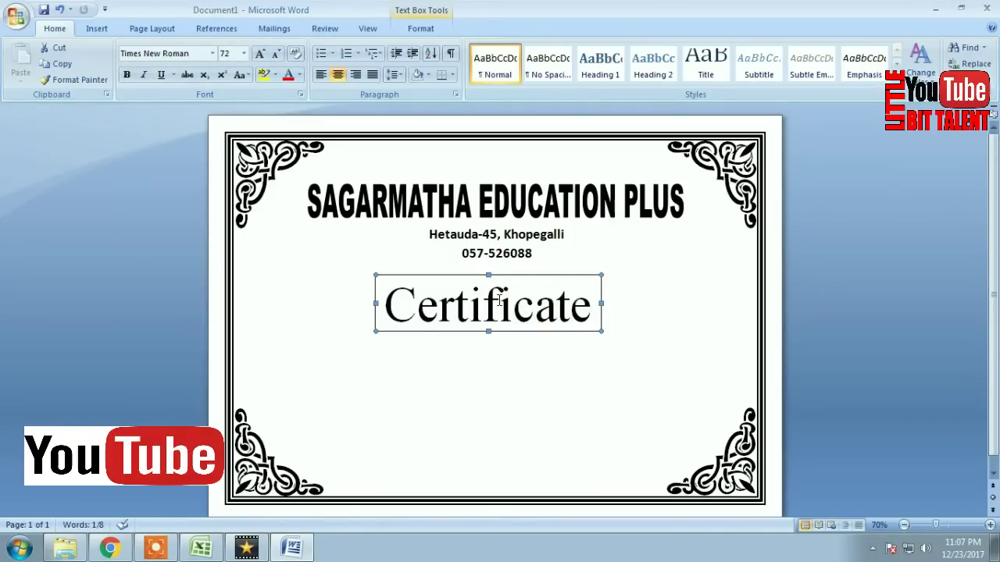
- Make the word Certificate italic
double_click(504, 308)
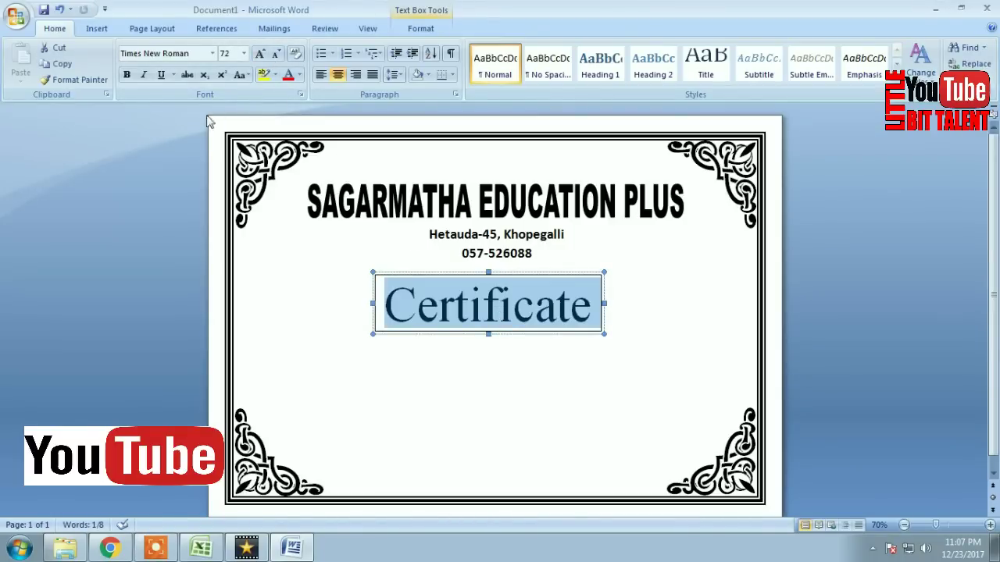
left_click(148, 76)
left_click(553, 394)
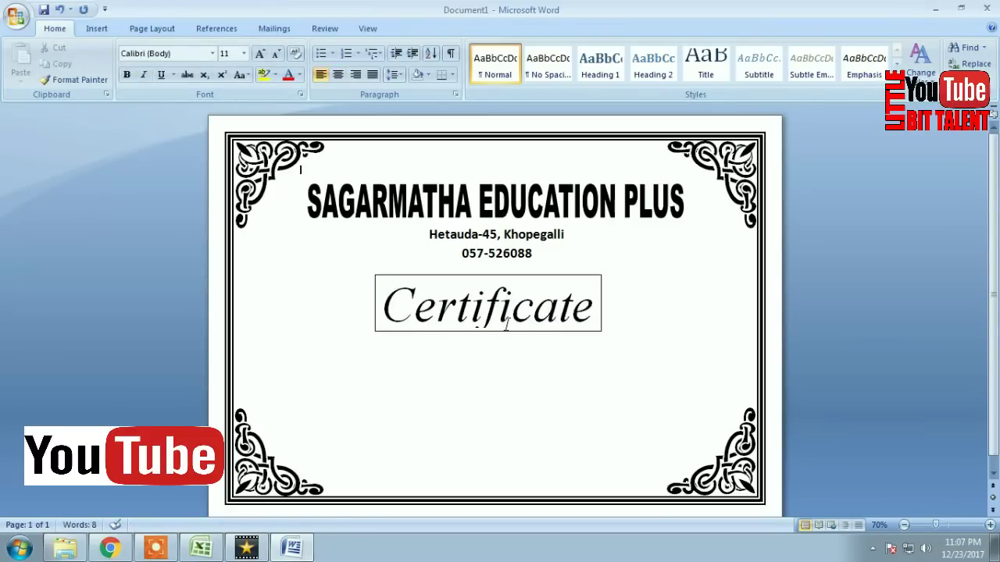
left_click(503, 319)
left_click(490, 336)
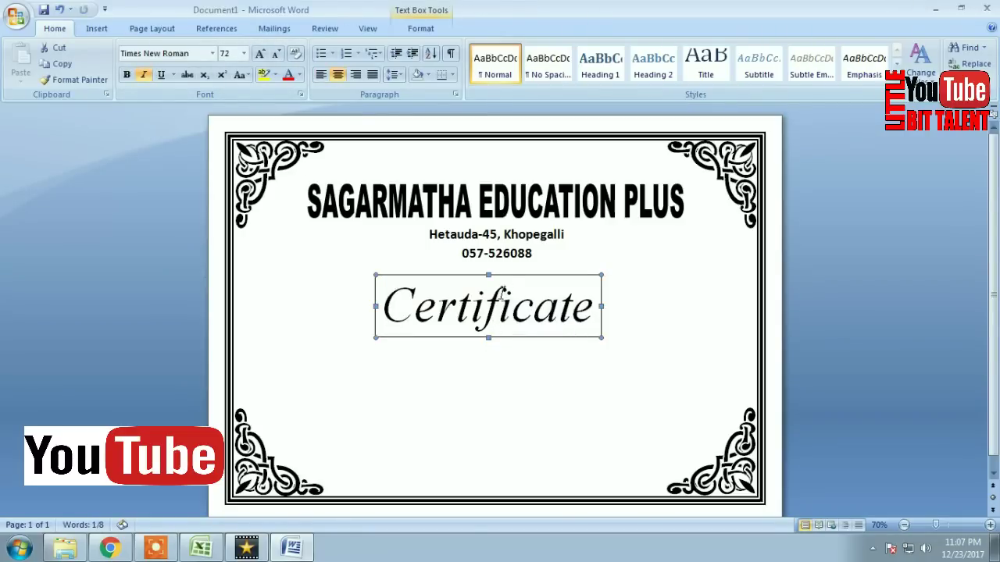
left_click(529, 348)
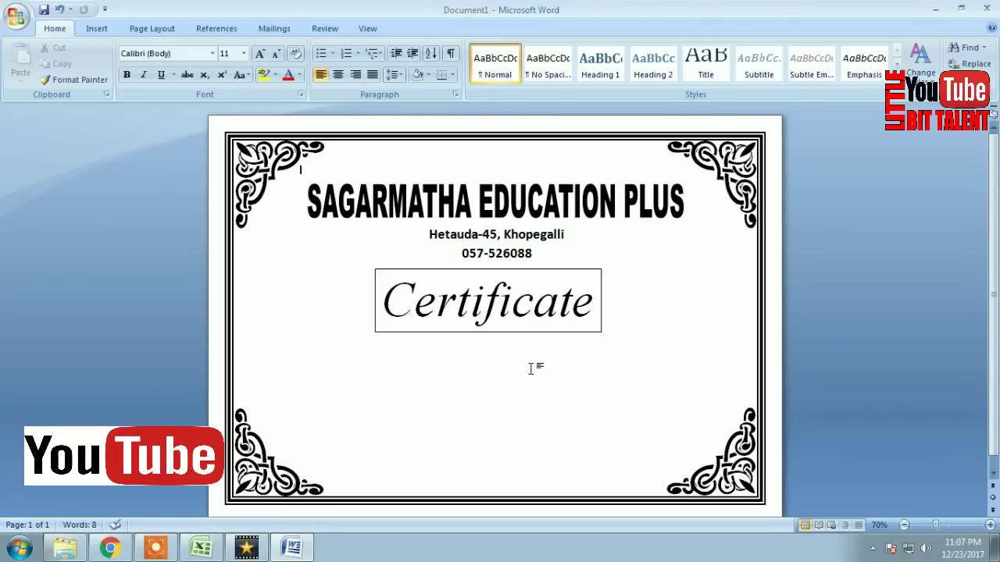
- Reselect the word Certificate and underline it
left_click(517, 303)
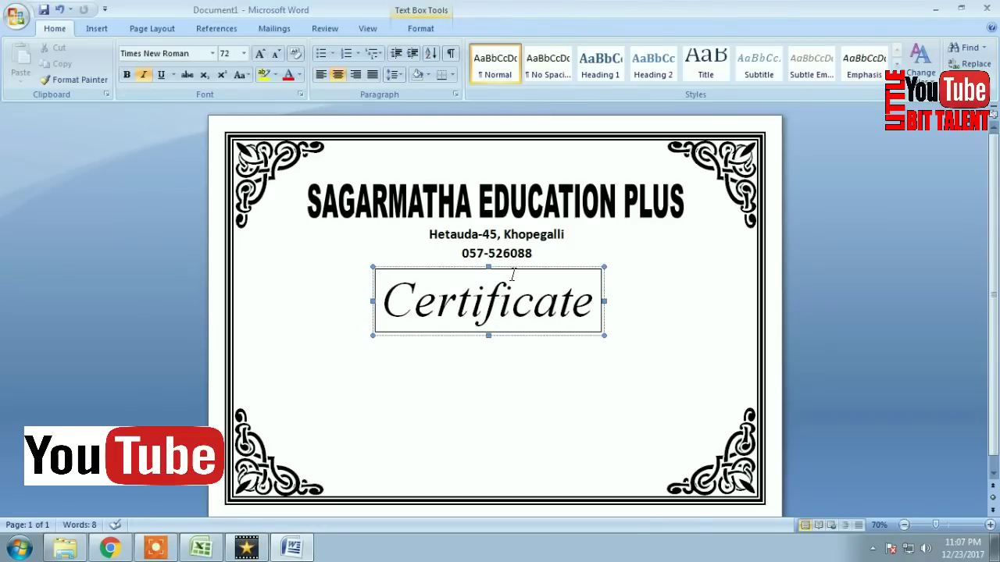
left_click(514, 268)
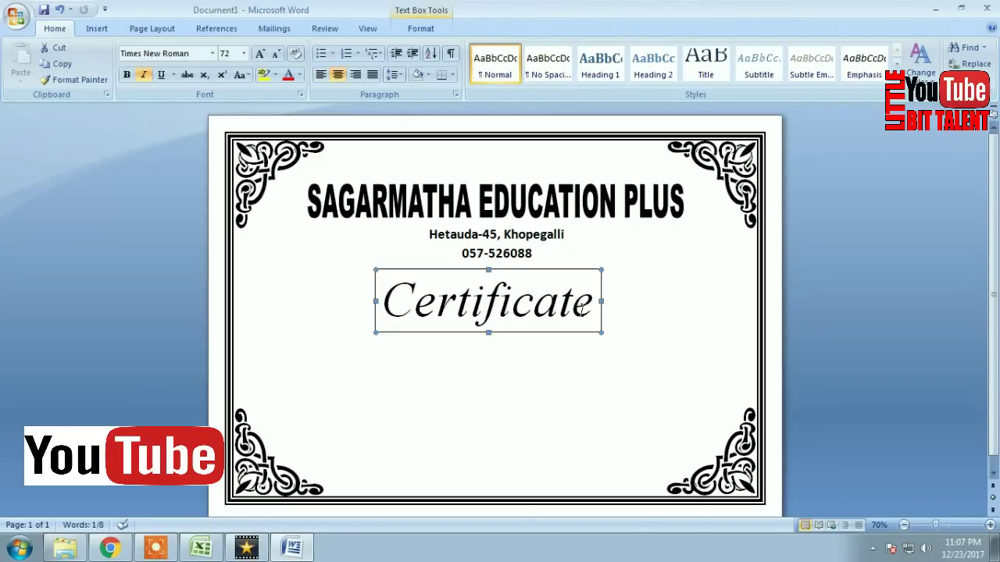
left_click_drag(582, 309, 407, 328)
left_click_drag(592, 312, 402, 320)
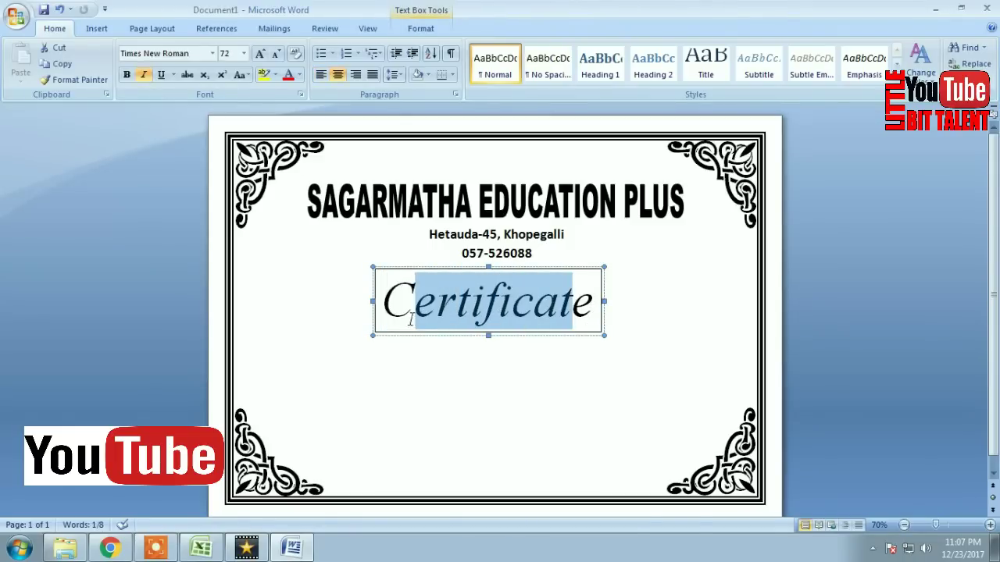
left_click(581, 306)
mouse_move(581, 306)
left_mouse_down()
mouse_move(381, 309)
mouse_move(621, 310)
left_mouse_up()
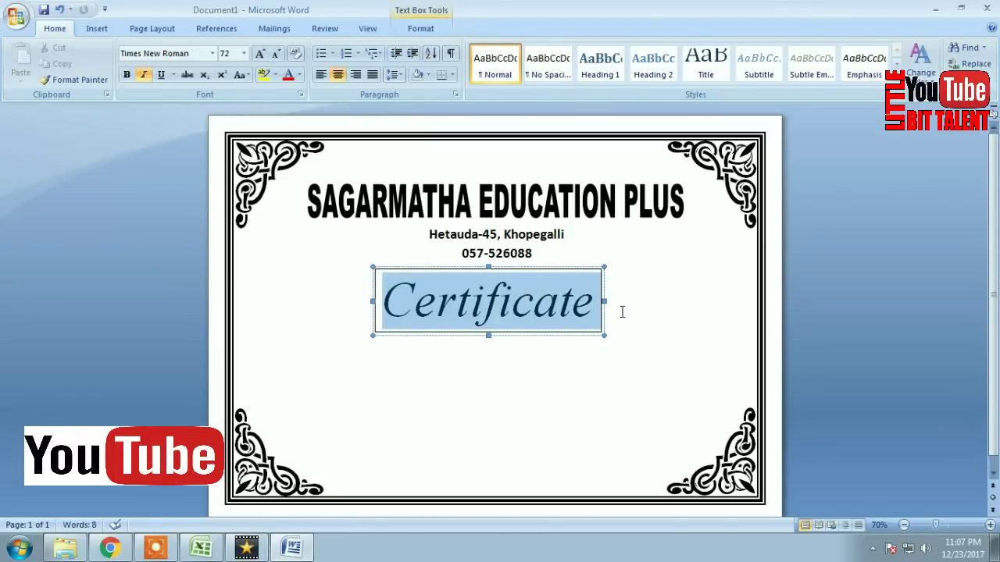
left_click(163, 78)
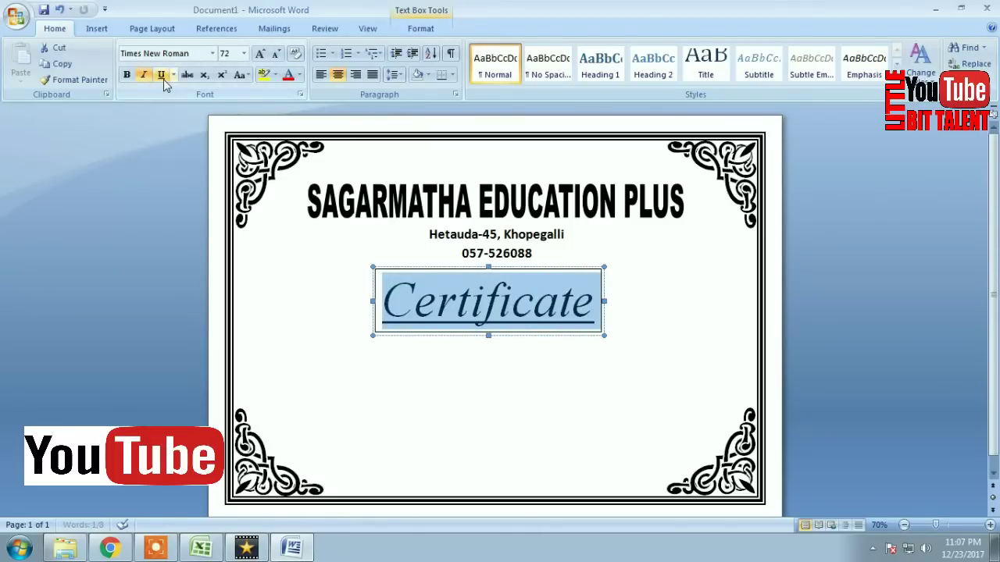
left_click(629, 352)
left_click(554, 285)
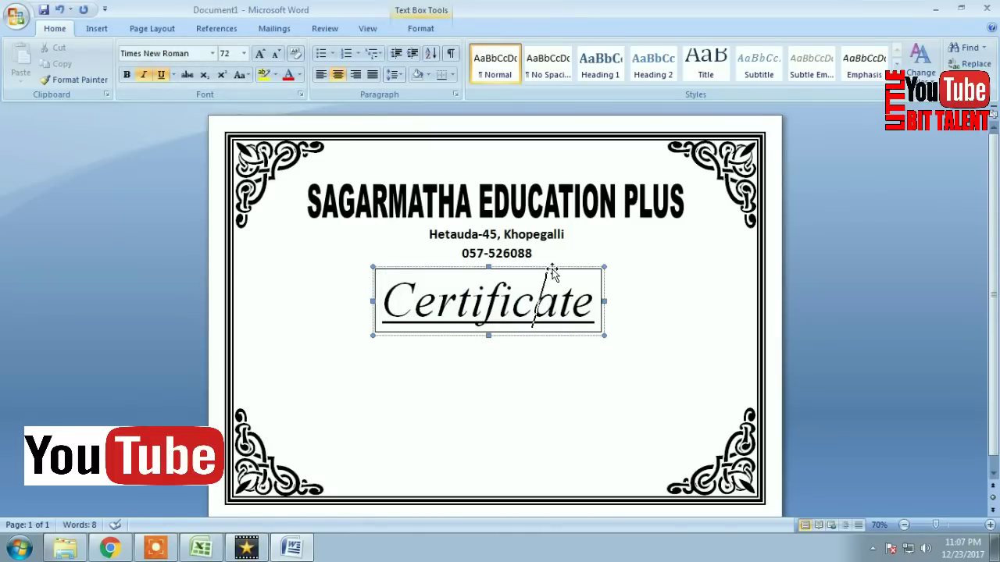
left_click(426, 29)
- Remove the outline from the Certificate text box and nudge it slightly upward
left_click(463, 63)
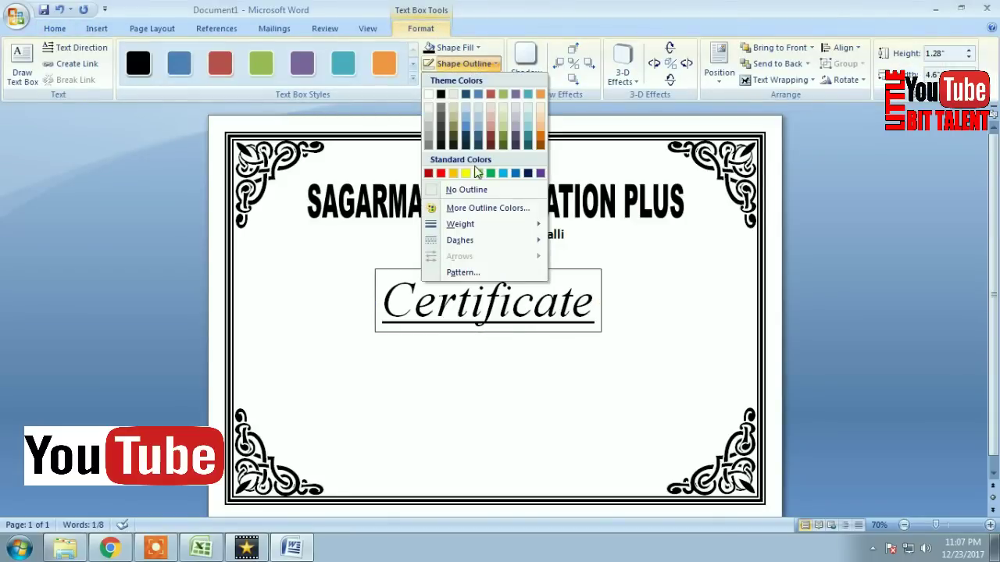
left_click(467, 189)
left_click(528, 320)
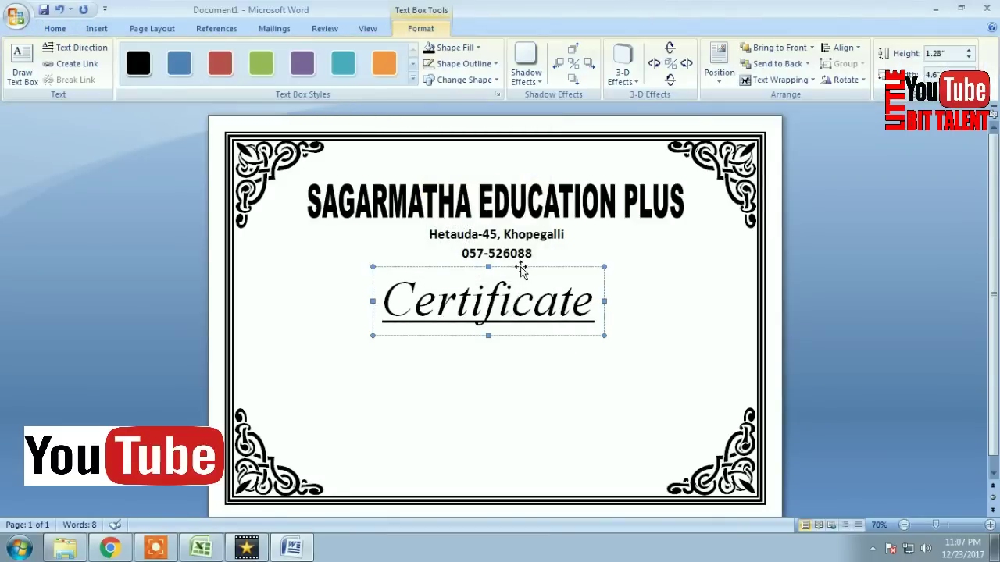
left_click(521, 267)
key("Up")
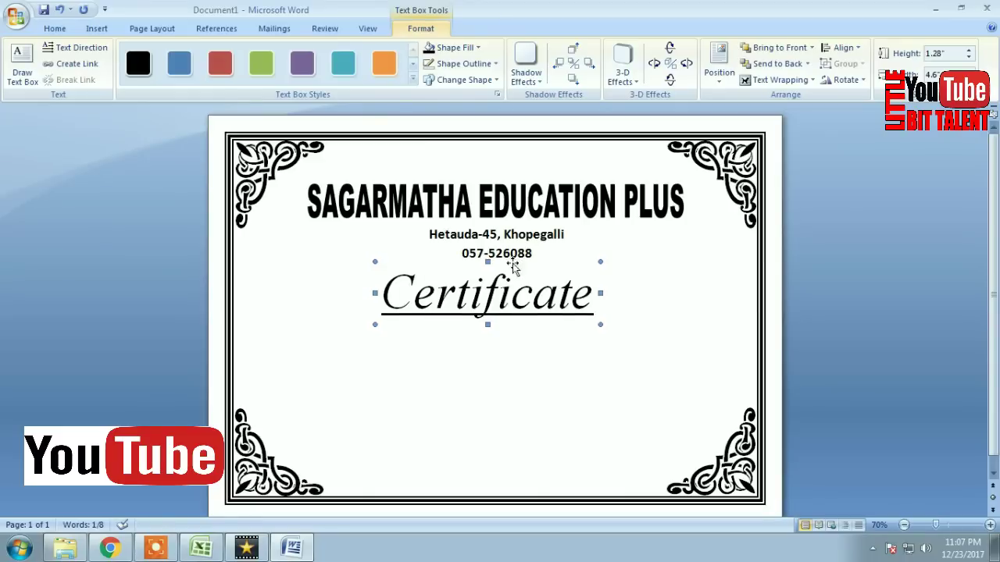
left_click(576, 420)
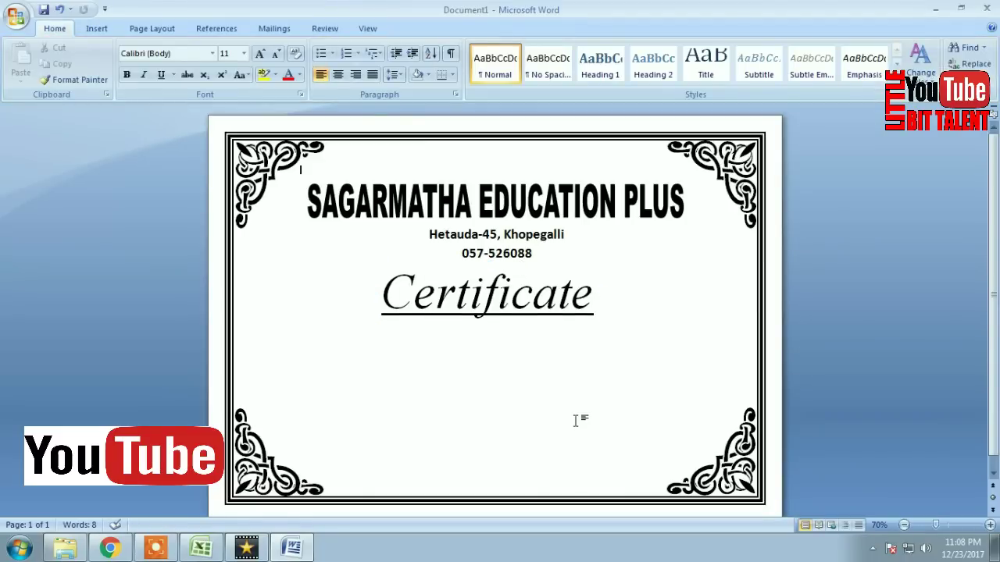
left_click(560, 304)
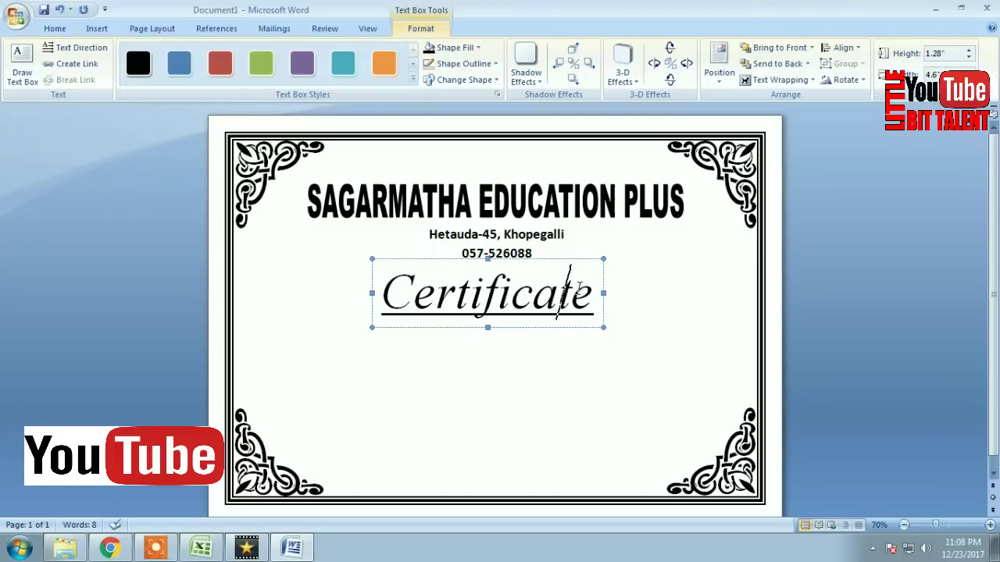
left_click(491, 261)
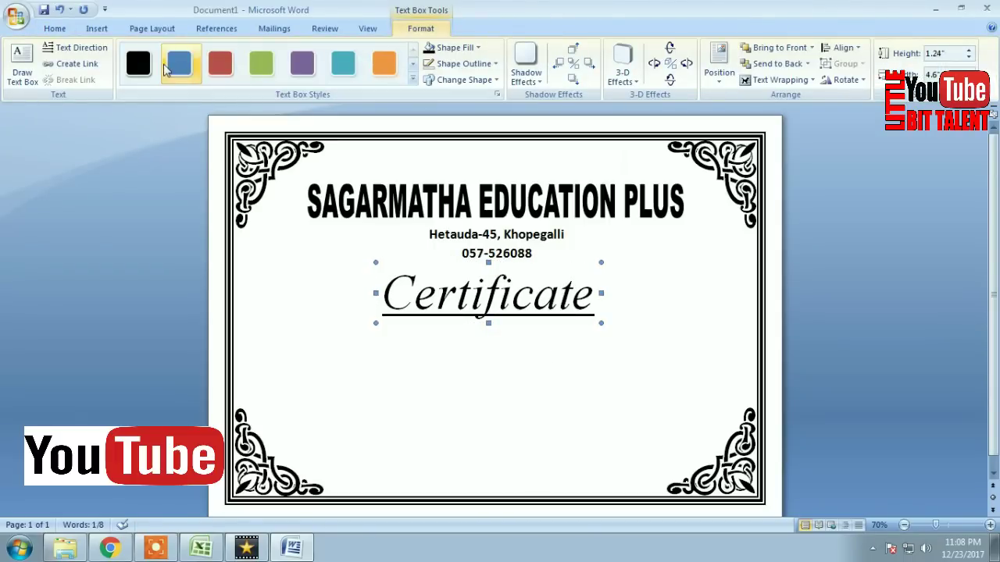
- Bring up the Shapes gallery on the Insert ribbon after briefly checking Clip Art
left_click(98, 29)
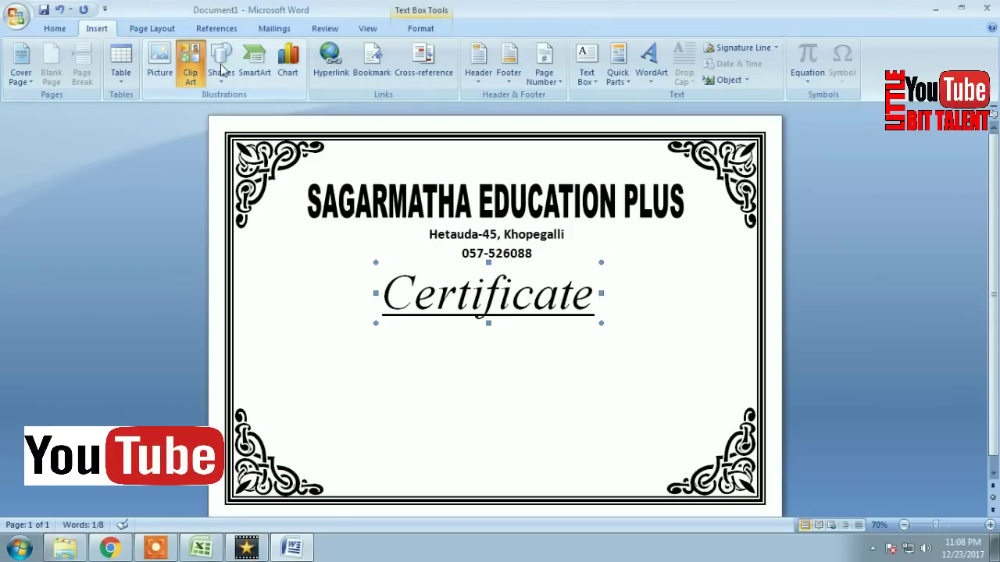
left_click(992, 114)
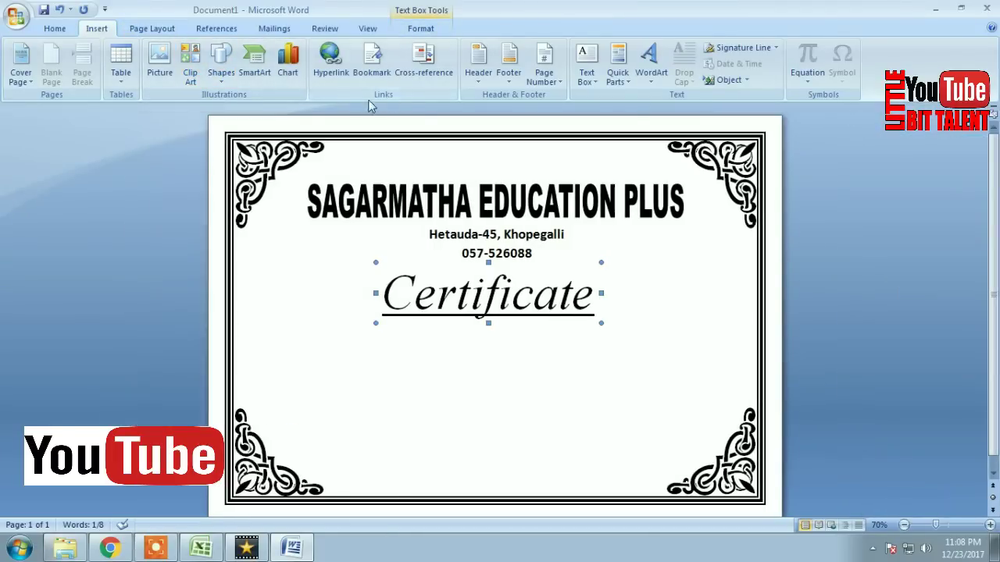
left_click(221, 61)
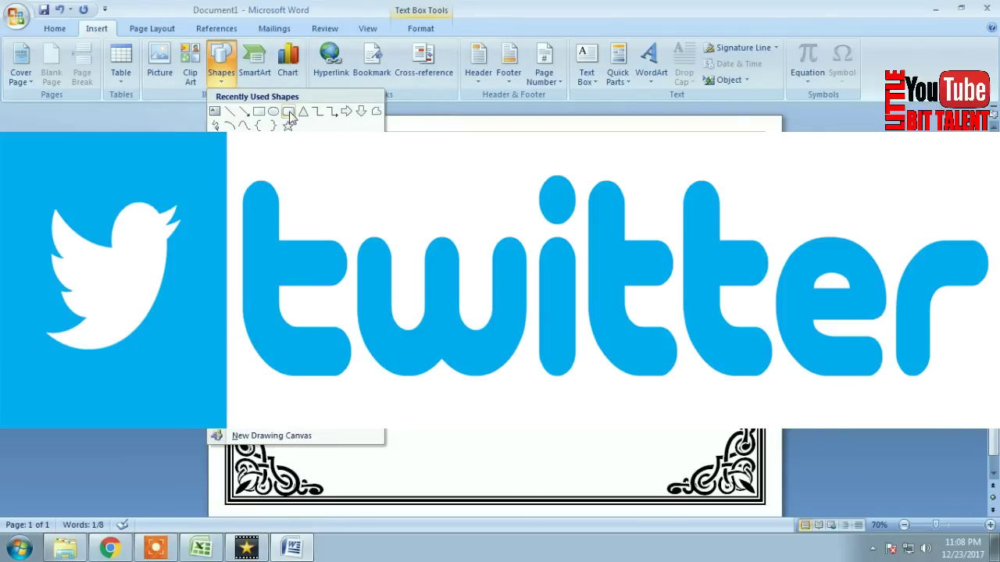
- Draw a rounded rectangle to the right of the Certificate title
left_click(288, 112)
left_click_drag(649, 251, 727, 341)
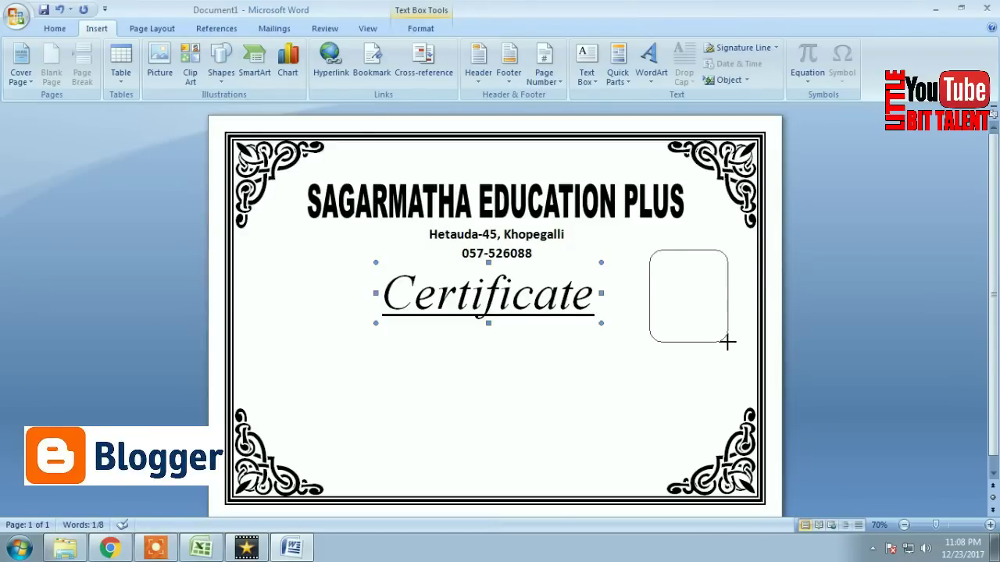
left_click_drag(727, 341, 725, 341)
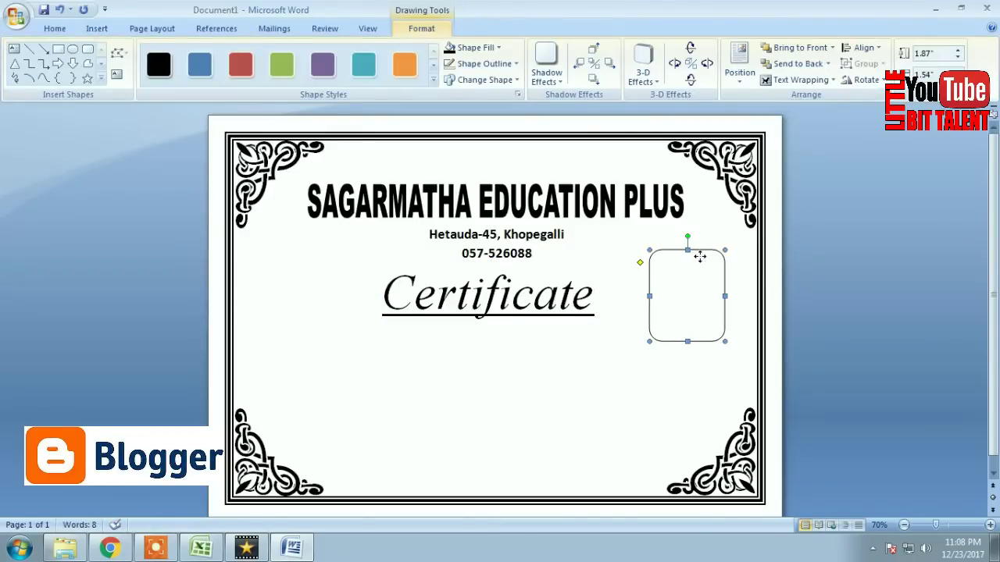
left_click_drag(704, 256, 709, 256)
left_click(585, 404)
left_click(694, 284)
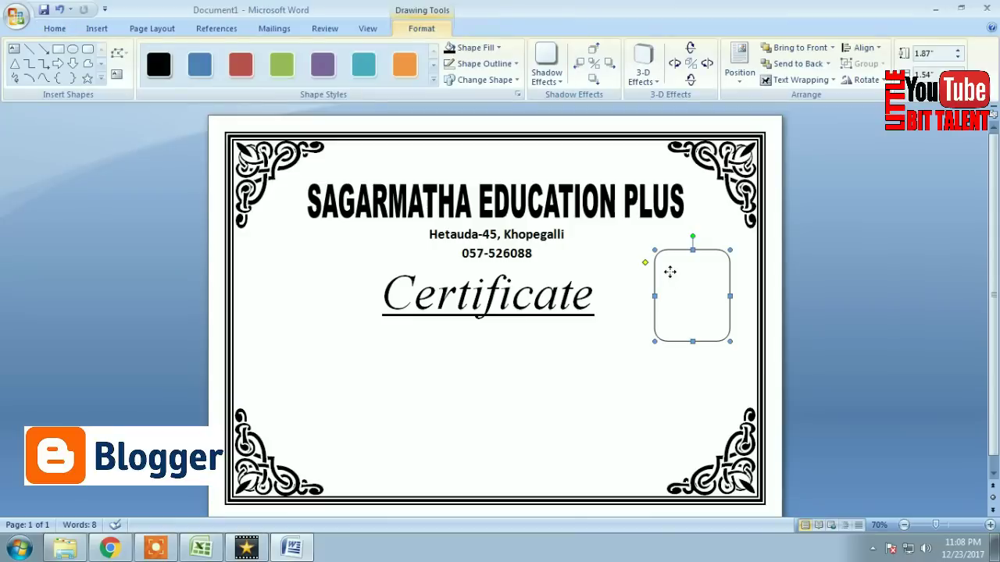
- Add the text PHOTO inside the rounded rectangle and select it
right_click(692, 313)
left_click(707, 331)
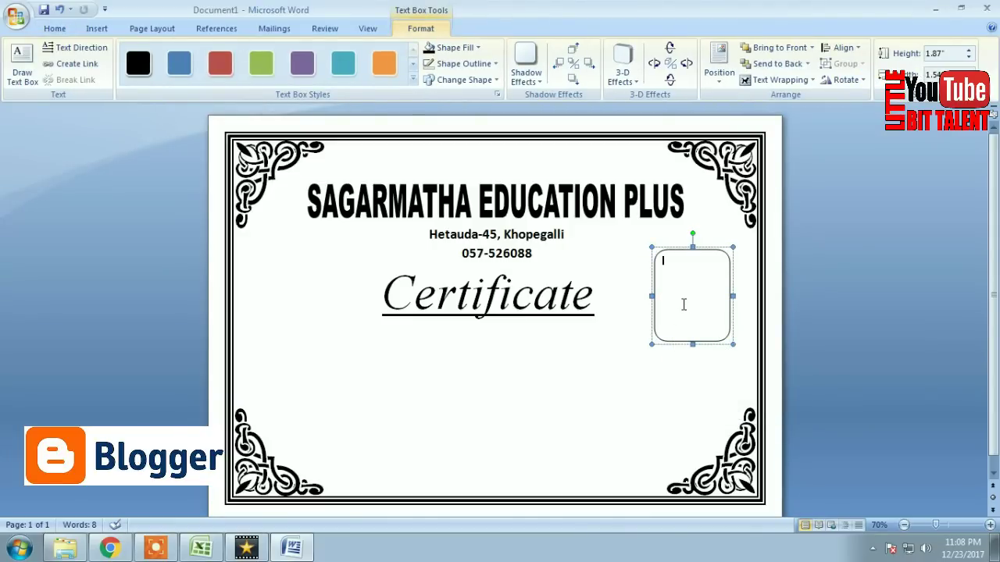
type("PHOTO")
key("ctrl+a")
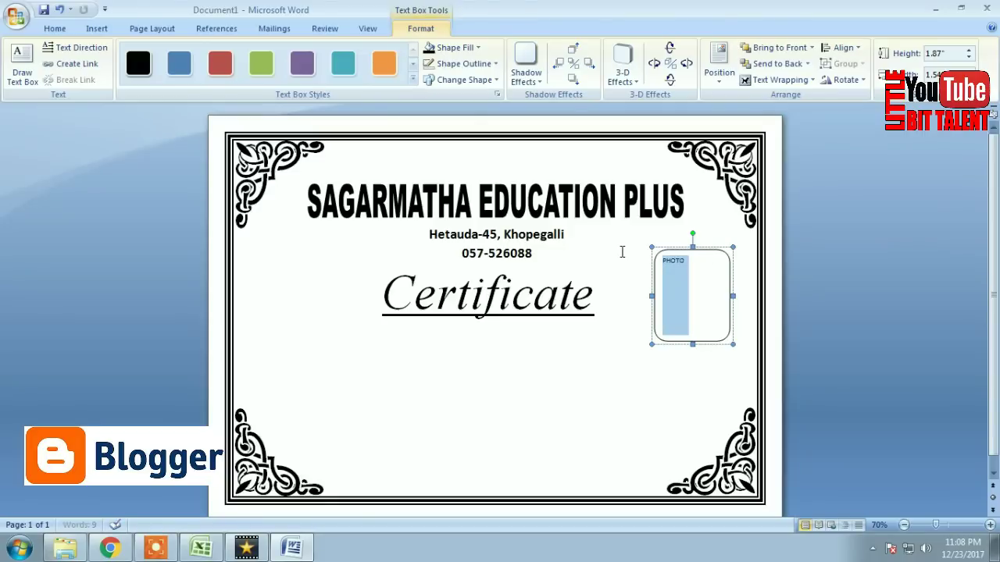
- Enlarge PHOTO to 14 pt, centre it, and set 42 pt spacing before it
left_click(50, 31)
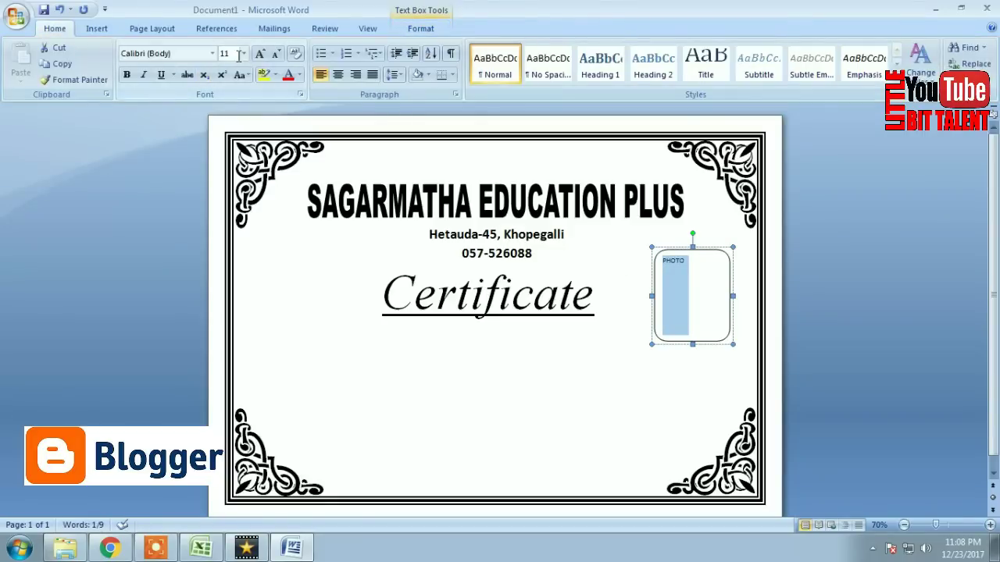
left_click(260, 54)
left_click(260, 54)
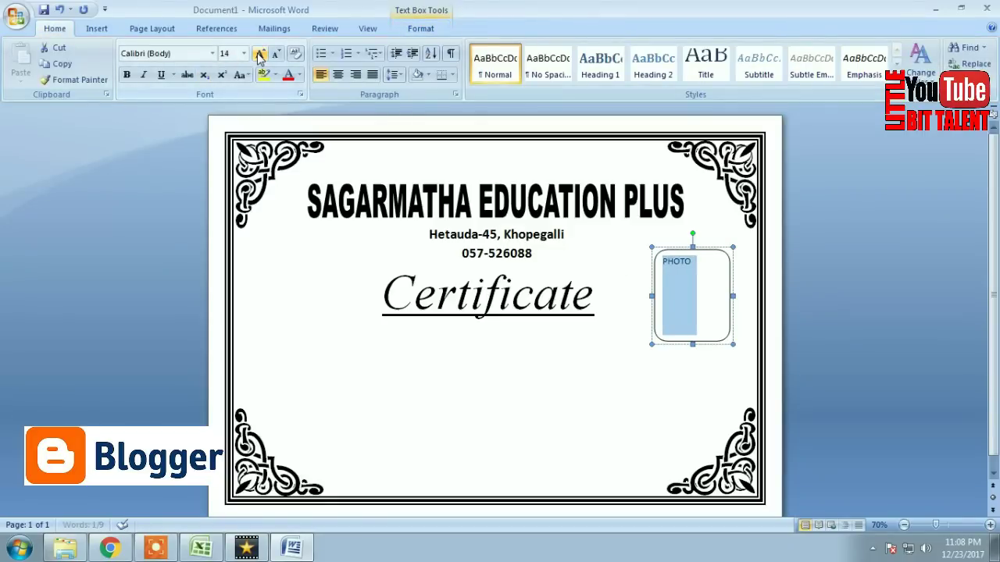
left_click(337, 74)
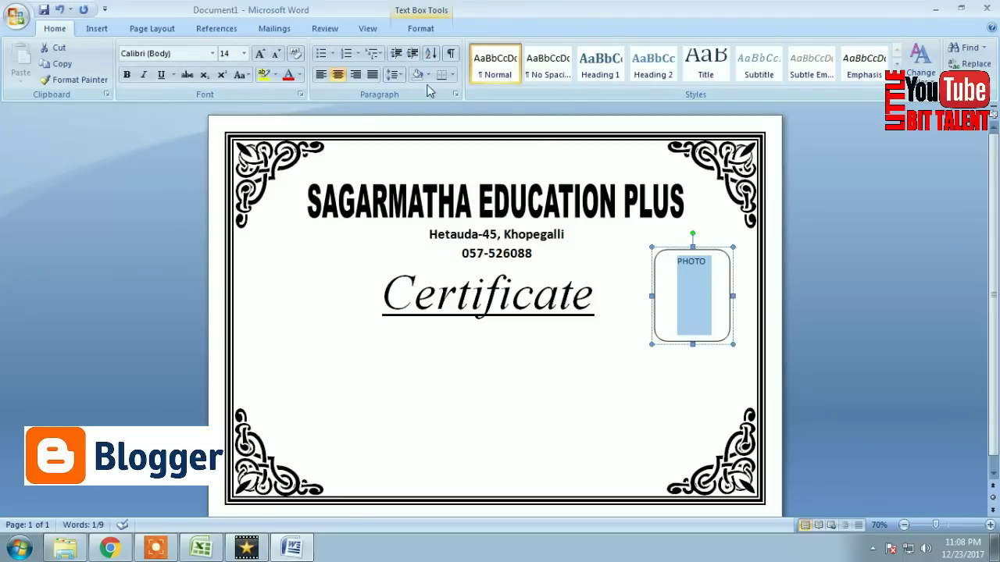
left_click(160, 30)
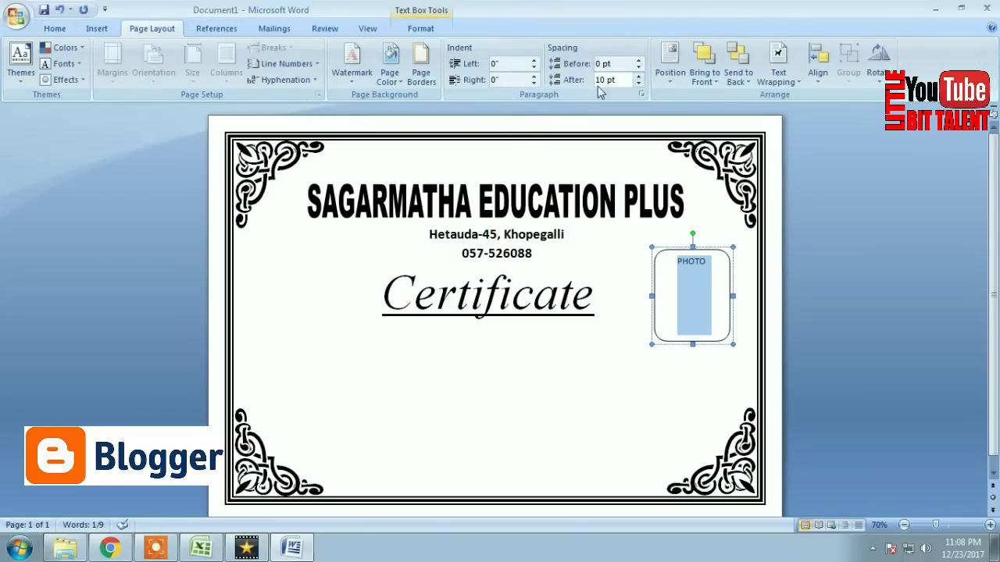
left_click(638, 61)
left_click(638, 61)
left_click(638, 61)
left_click(638, 61)
left_click(638, 61)
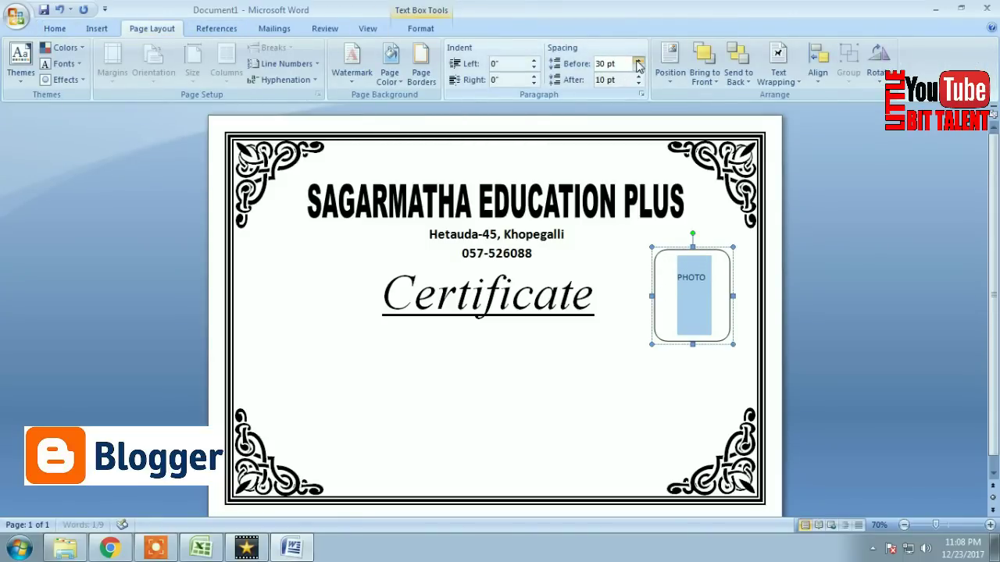
left_click(638, 61)
left_click(638, 61)
left_click(638, 61)
left_click(638, 67)
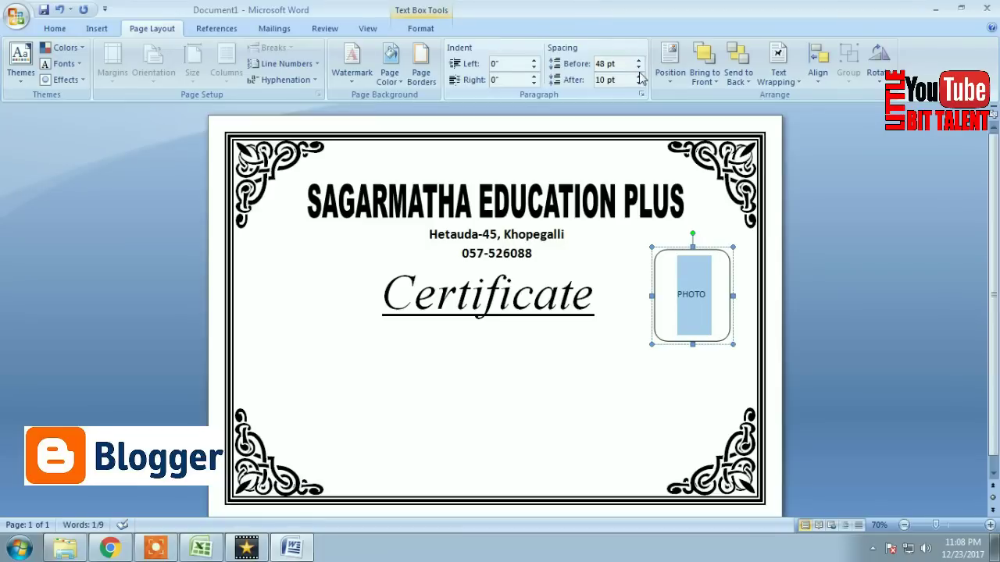
left_click(713, 292)
- Make the PHOTO label 18 pt and bold
left_click_drag(713, 293, 660, 292)
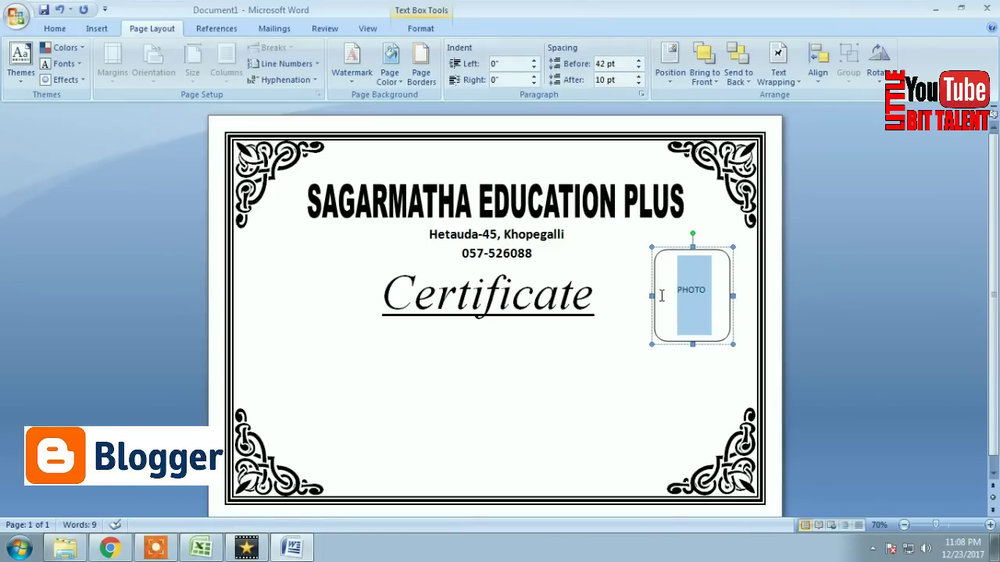
left_click(67, 30)
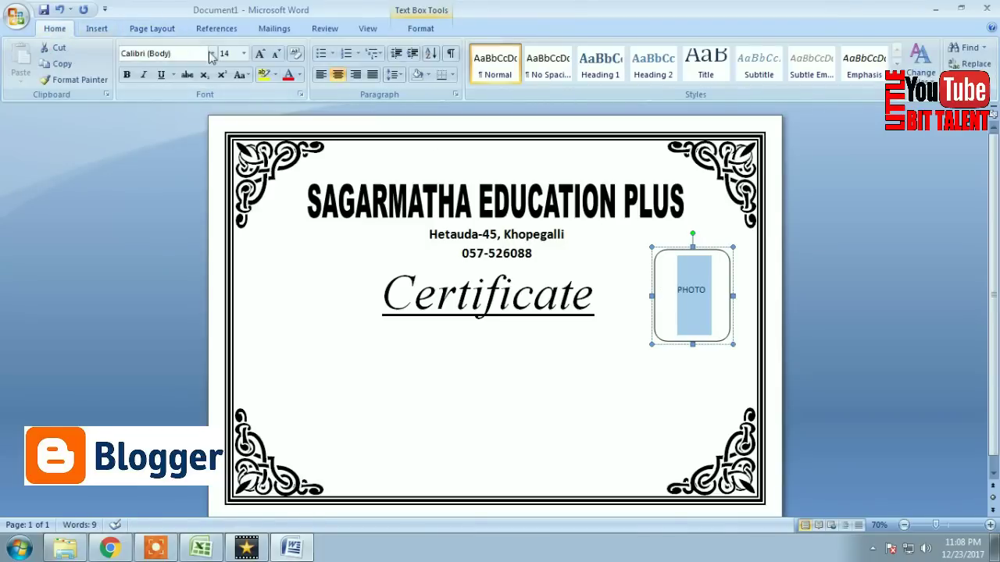
left_click(260, 53)
left_click(260, 54)
left_click(126, 74)
left_click(322, 281)
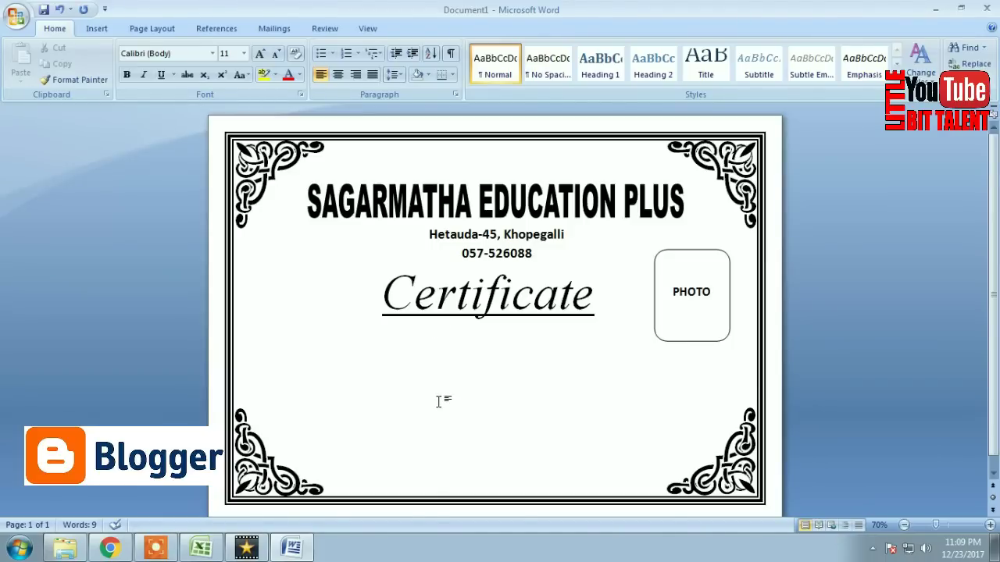
left_click(97, 28)
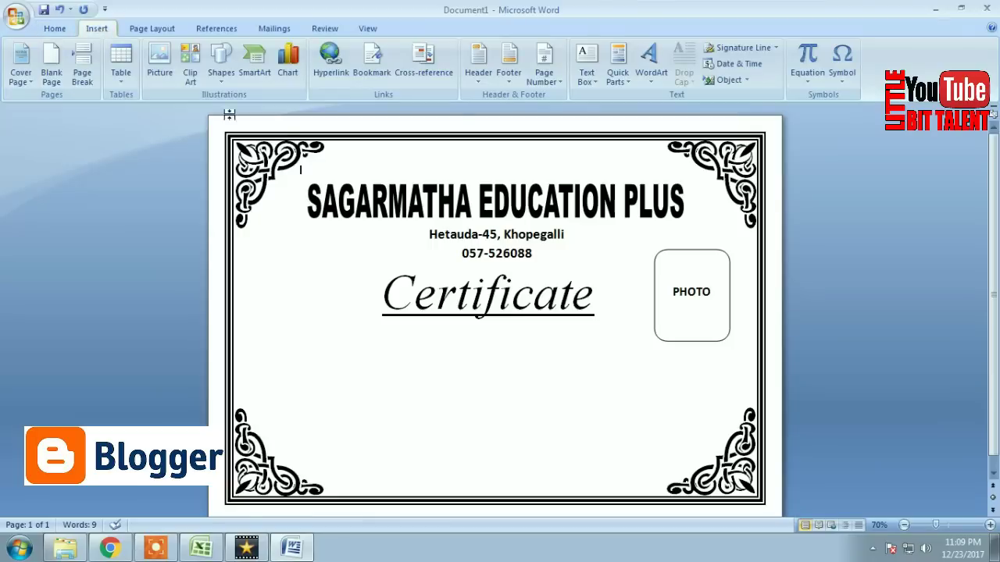
- Draw a wide body text box below Certificate and resize it to about 2" high
left_click(591, 76)
left_click(624, 442)
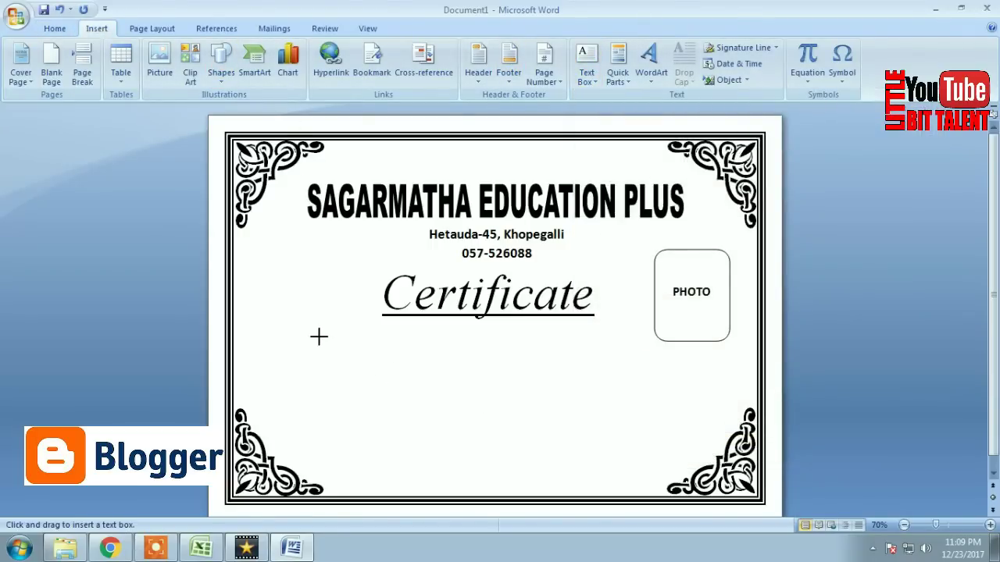
left_click_drag(318, 337, 657, 456)
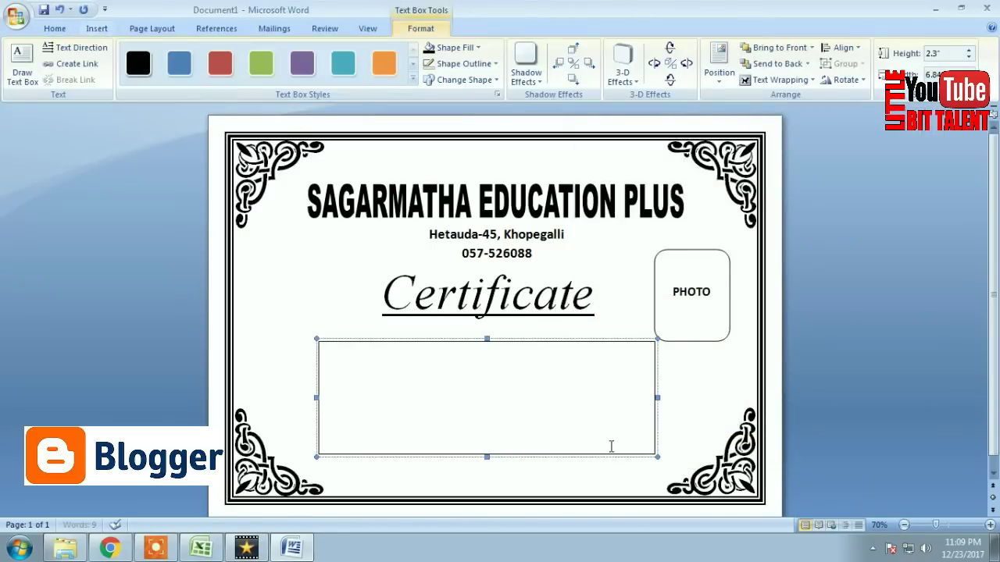
left_click(314, 399)
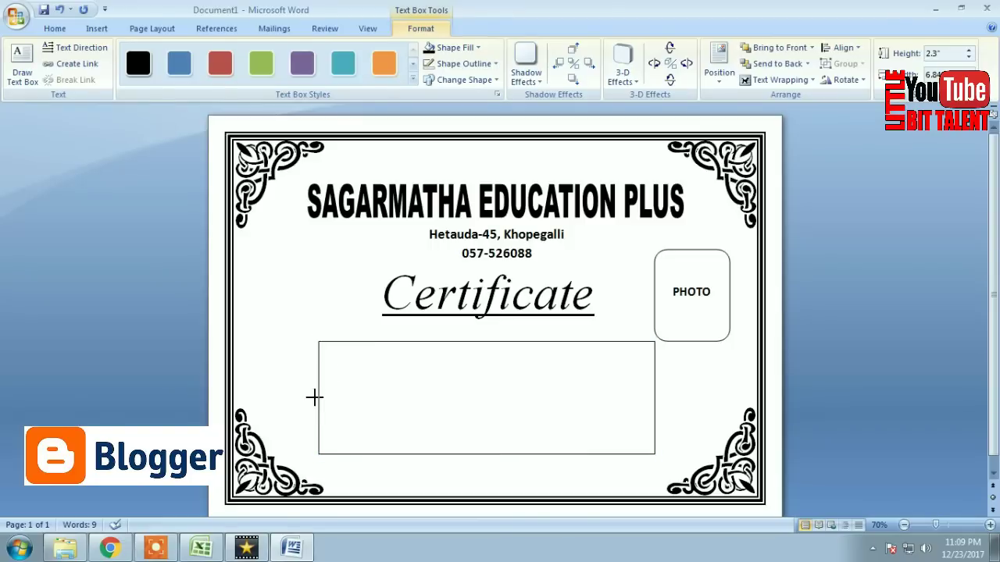
left_click_drag(314, 399, 294, 398)
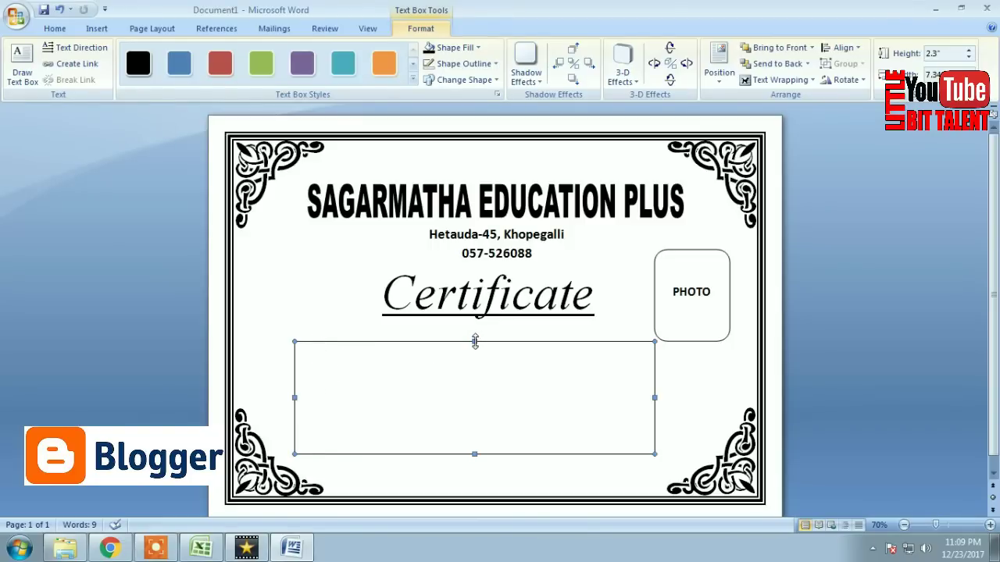
left_click_drag(475, 342, 475, 334)
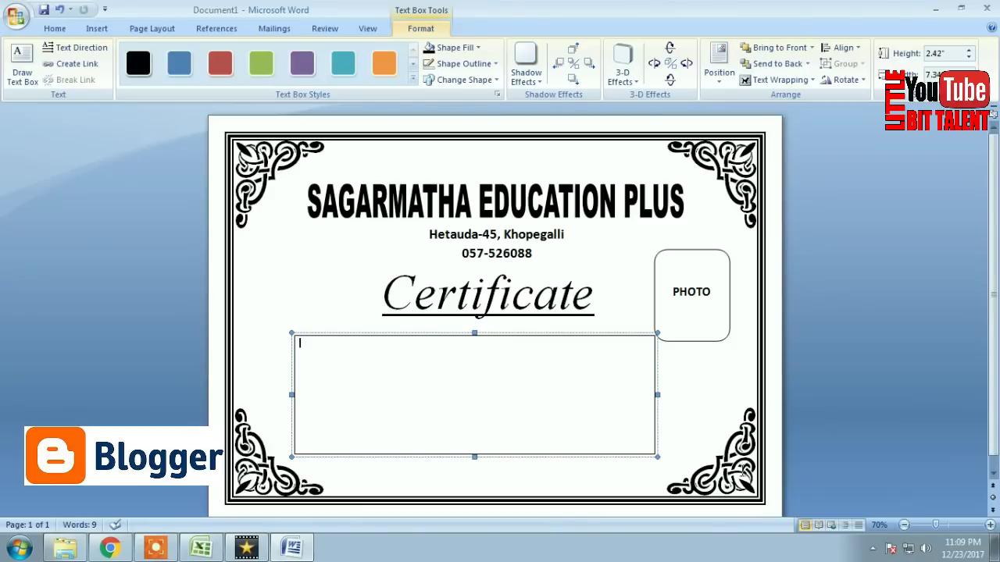
left_click_drag(474, 456, 485, 435)
left_click_drag(656, 384, 653, 385)
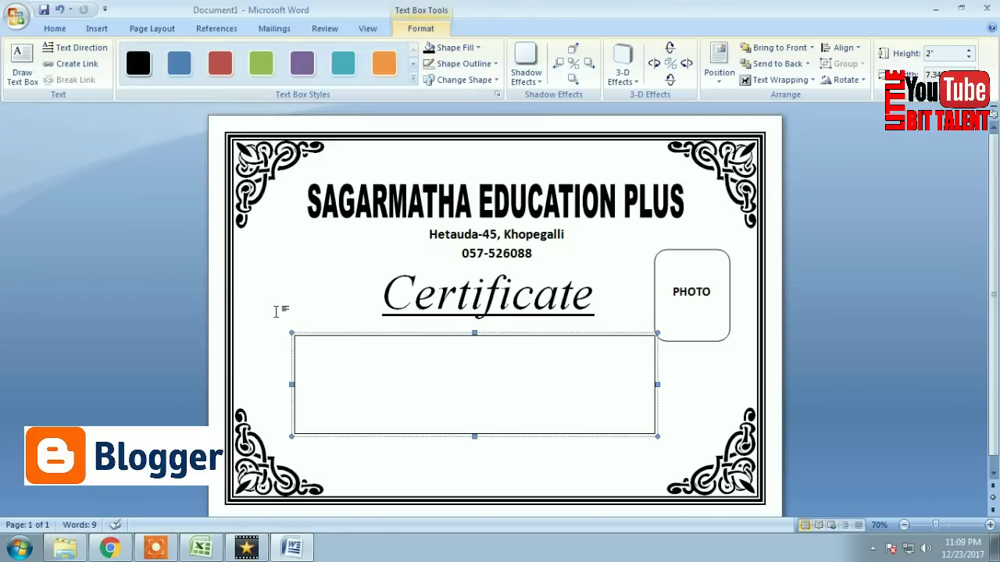
- Place the caret in the body text box, then switch to VideoPad
left_click(336, 375)
left_click(330, 372)
left_click(246, 547)
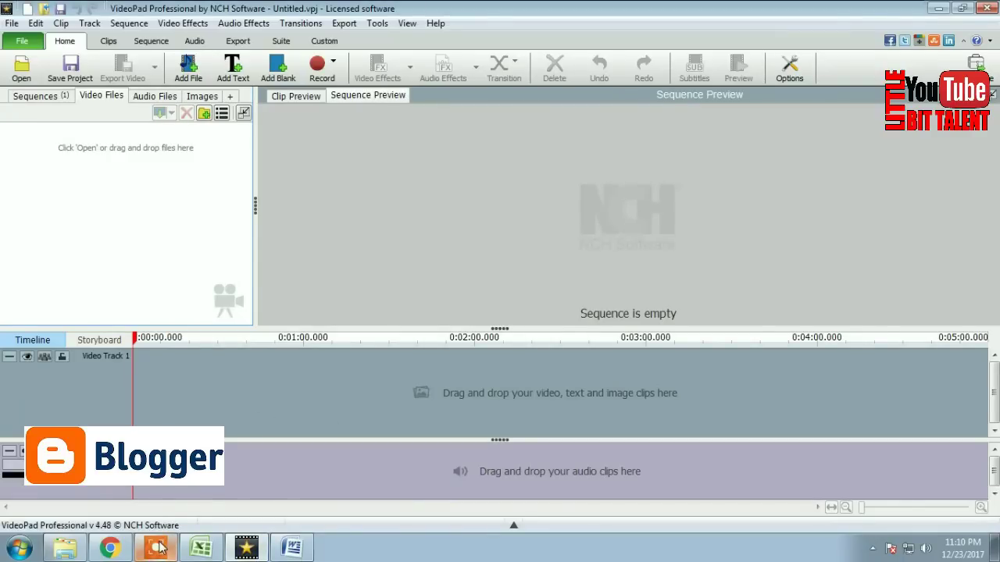
mouse_move(574, 529)
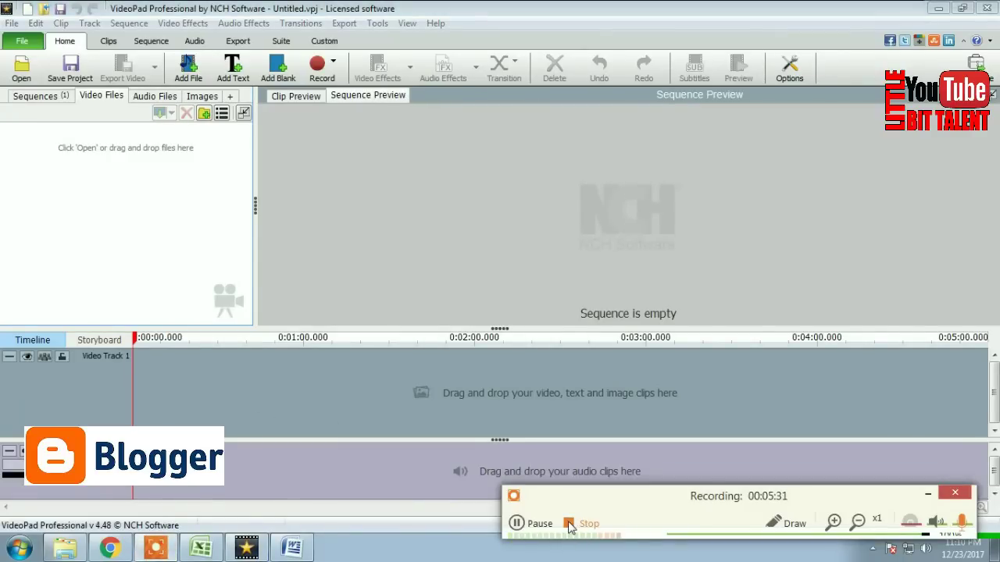